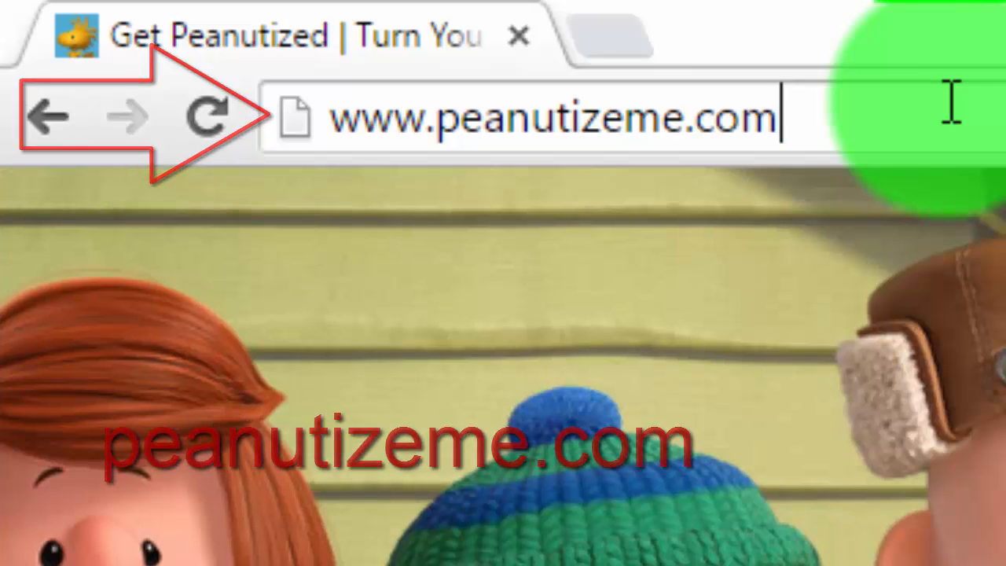
key(Return)
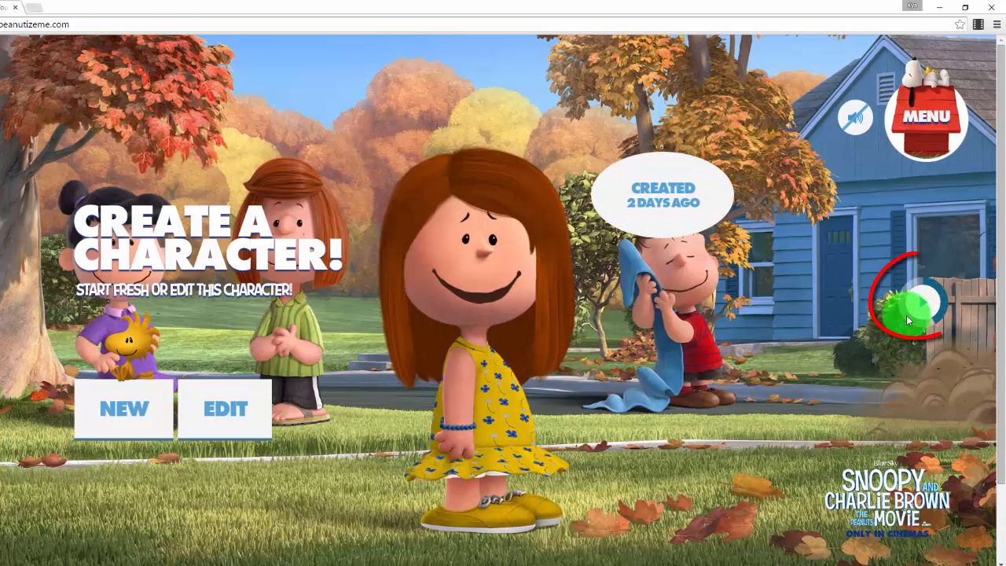
click(926, 308)
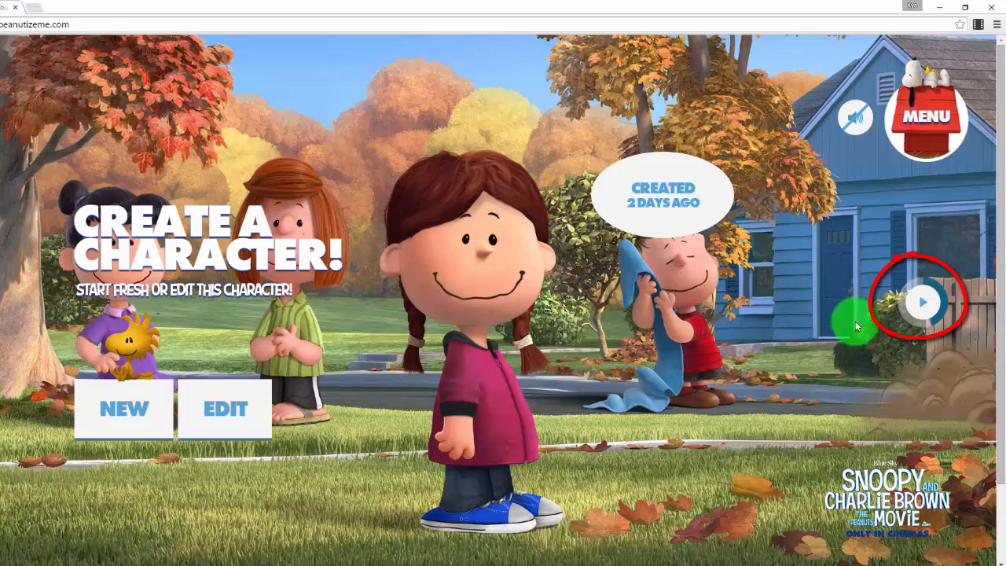
click(922, 302)
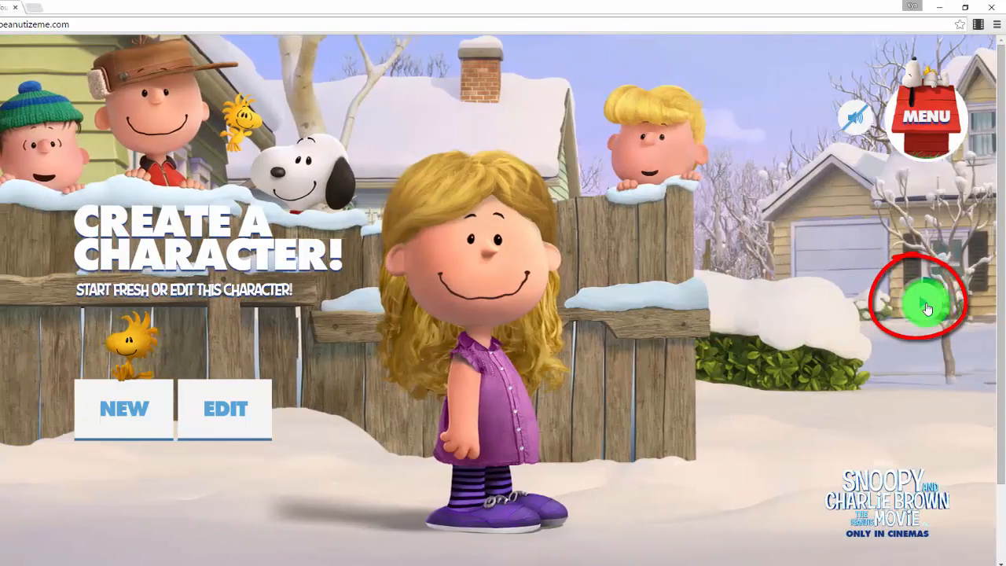
click(927, 306)
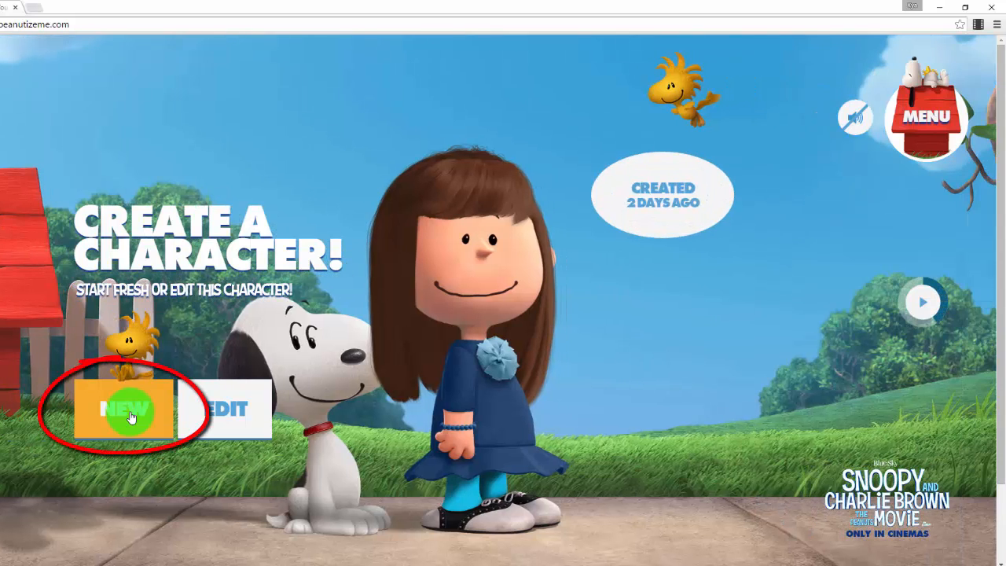
- Start a new character from scratch and choose the girl as its base
click(130, 417)
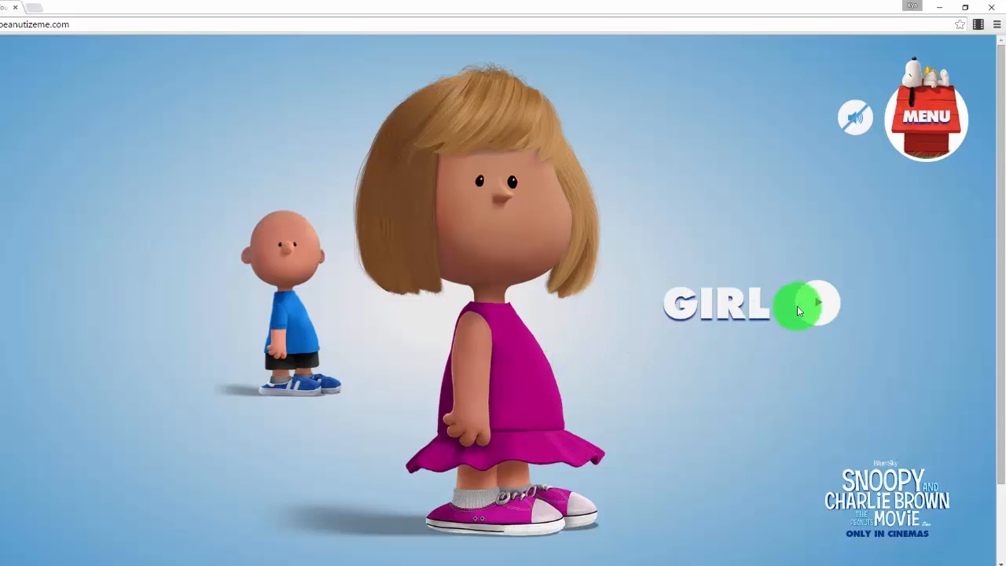
click(644, 320)
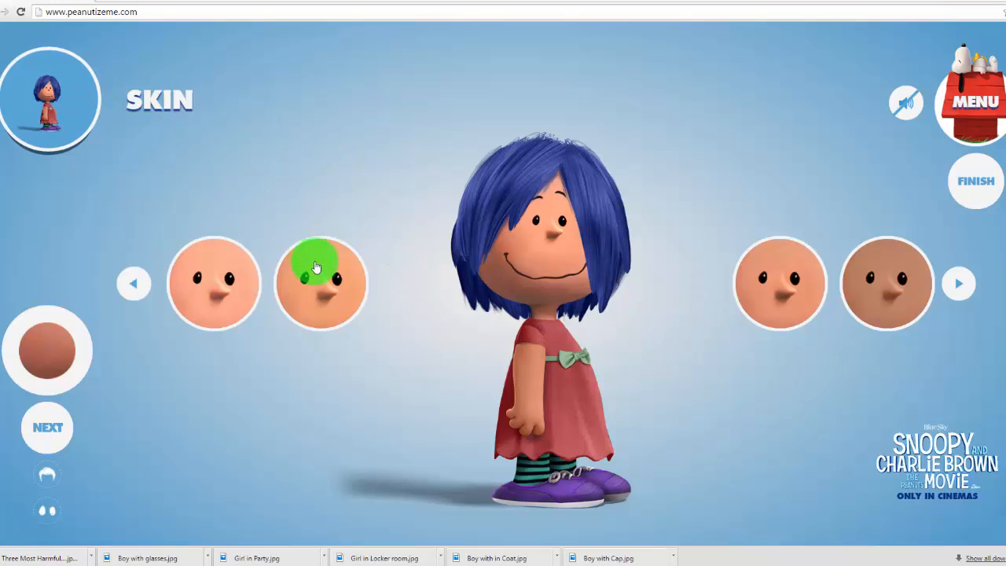
- Try the darker and lighter skin tones on the girl, ending on the light peach tone
click(760, 300)
click(881, 305)
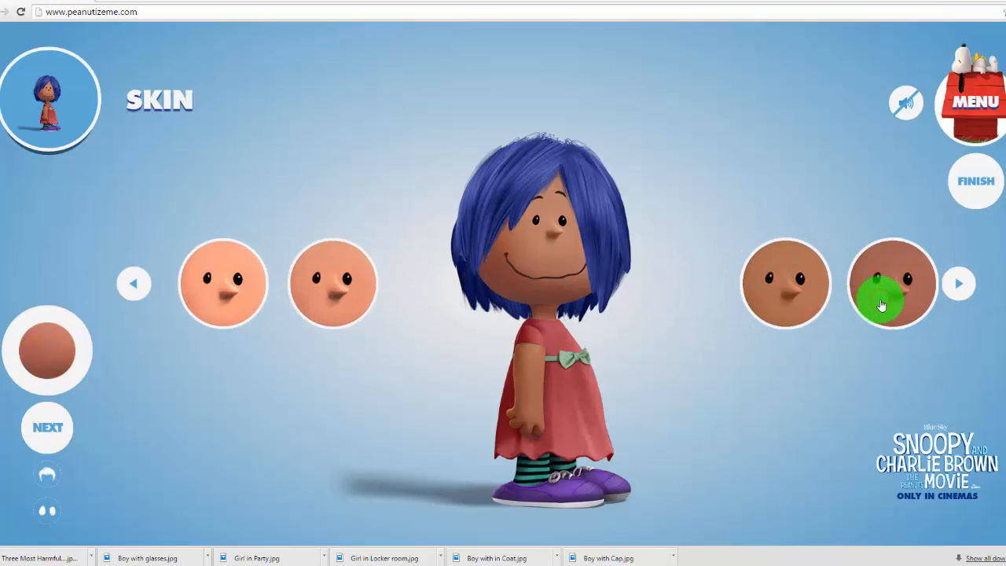
click(881, 305)
click(881, 305)
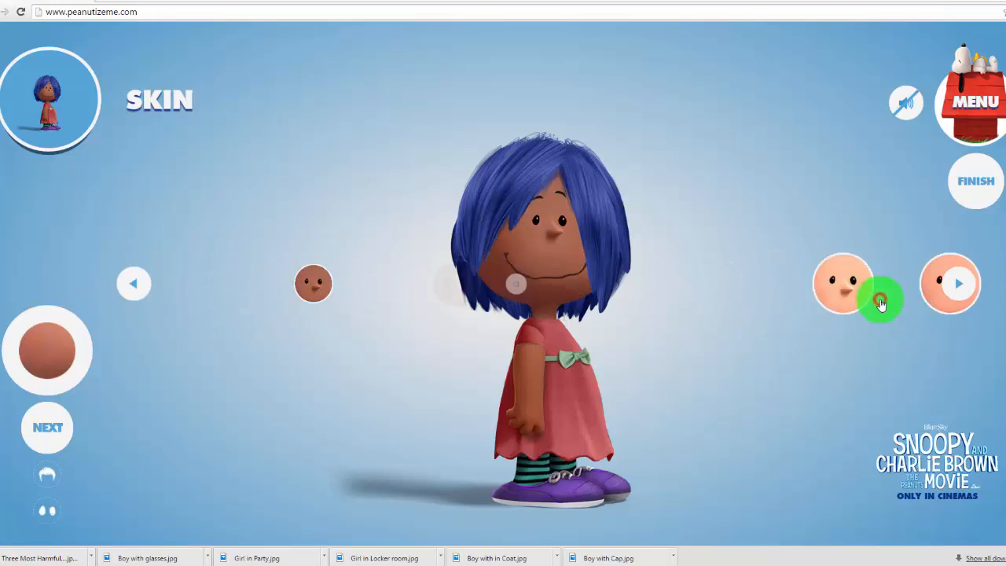
click(881, 305)
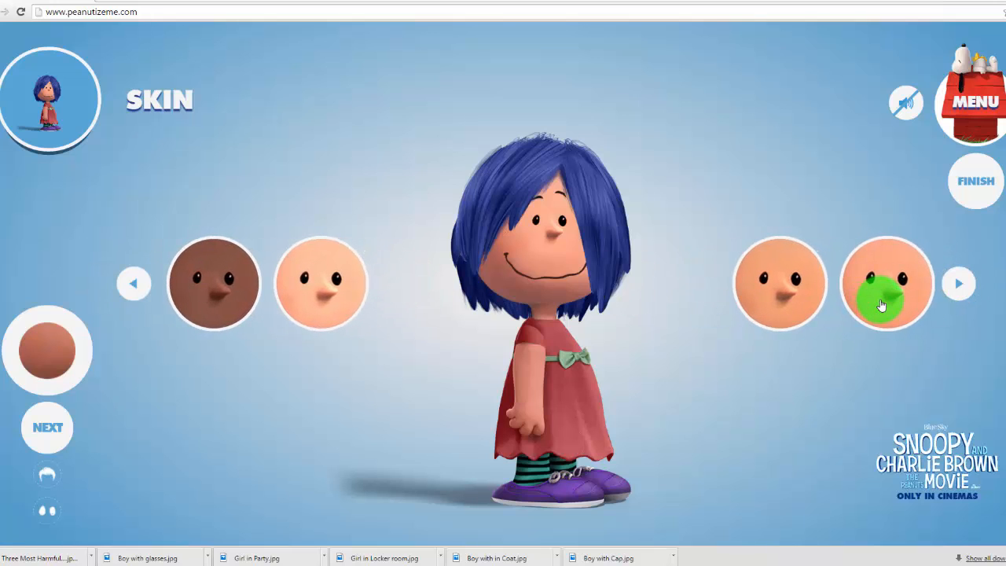
click(888, 302)
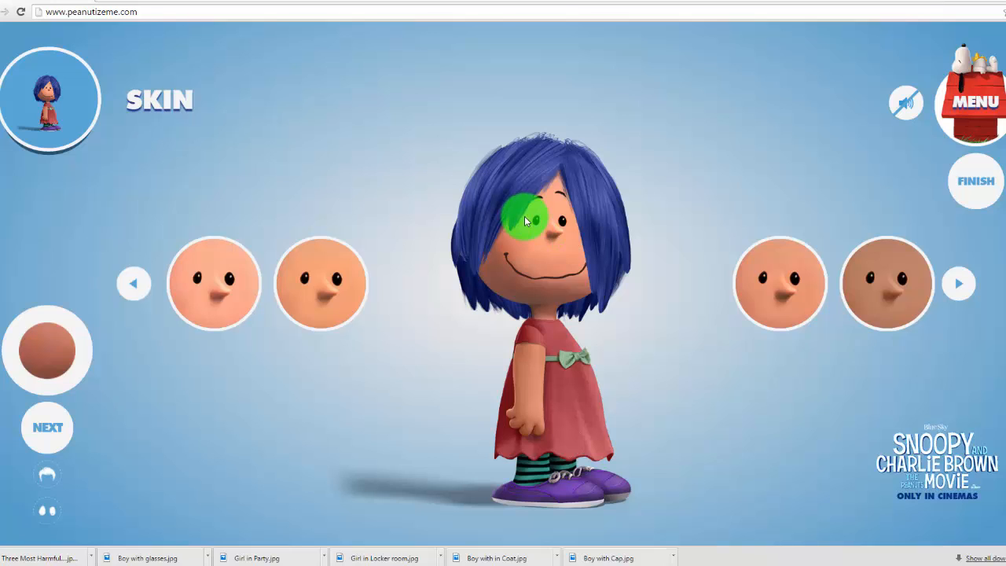
- Go on to the hair options, try several hairstyles, and settle on the brown chin-length bob with bangs
click(42, 444)
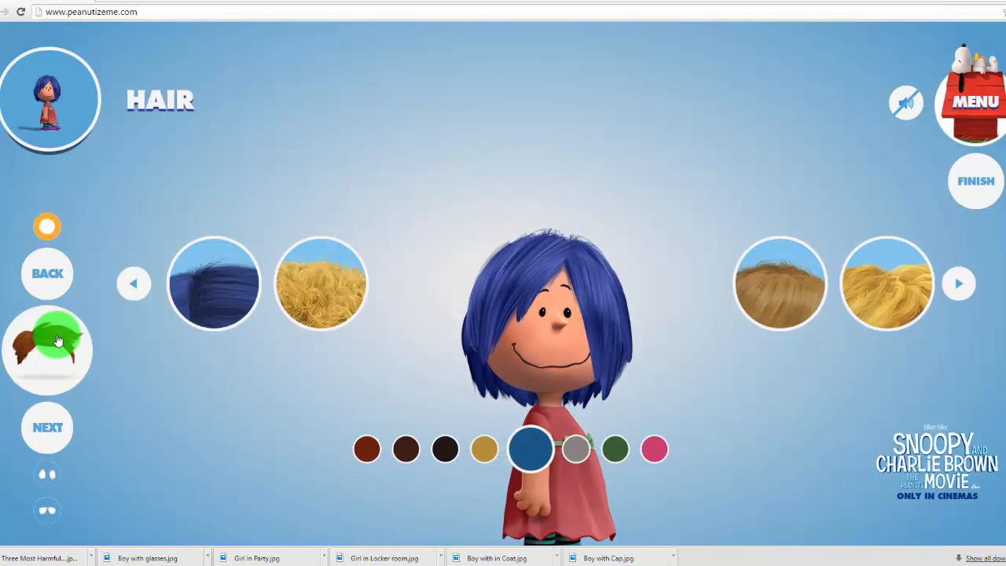
click(157, 94)
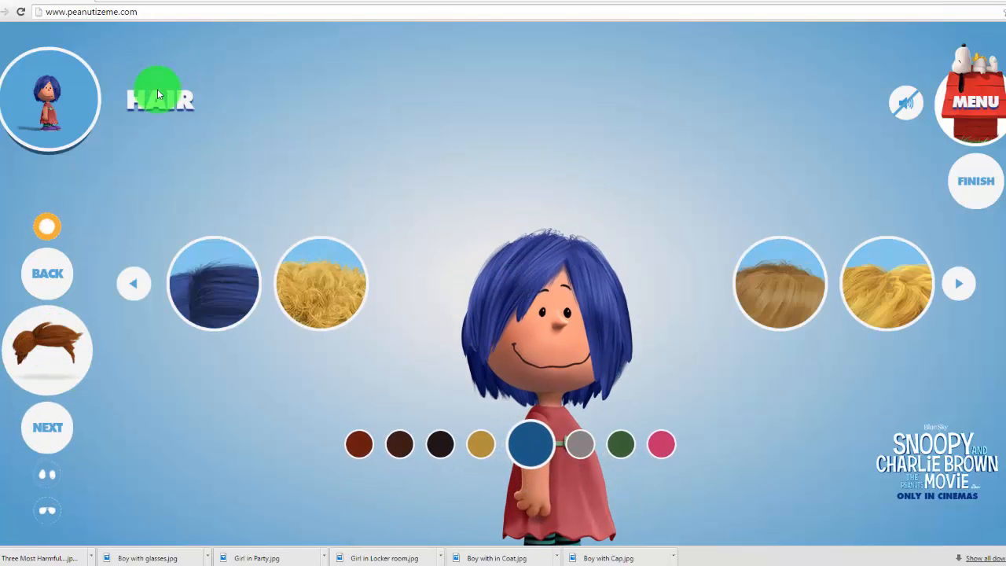
click(219, 291)
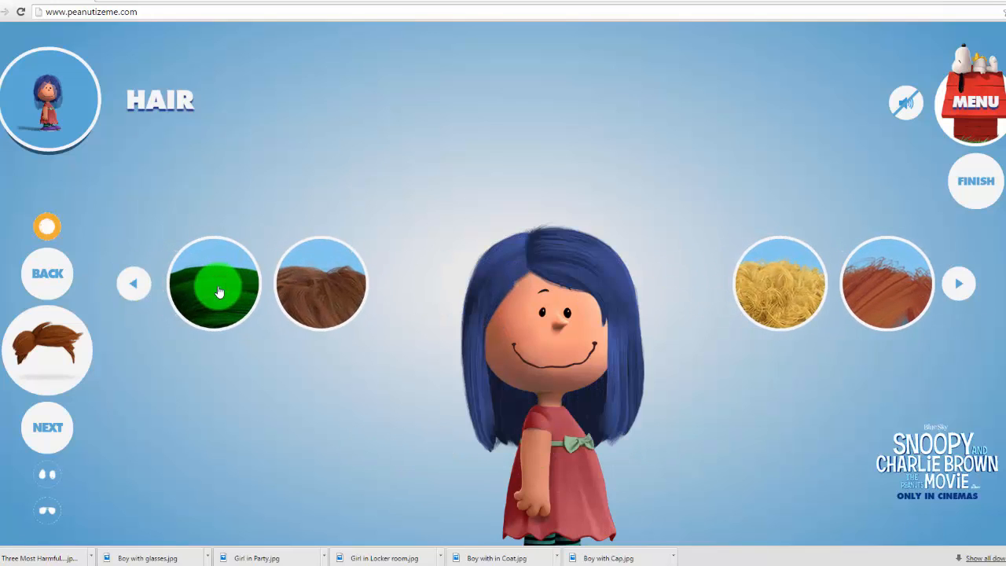
click(219, 292)
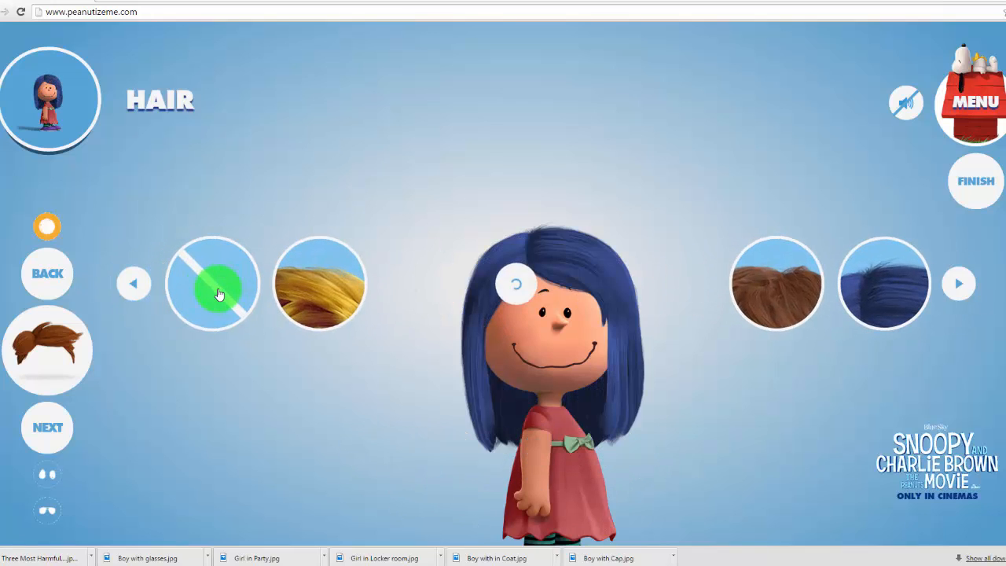
click(323, 291)
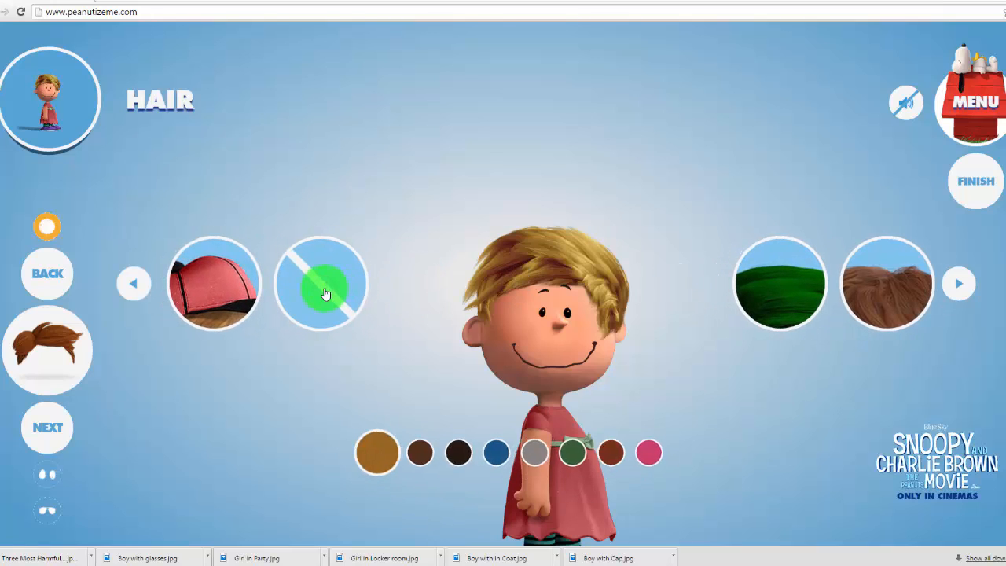
click(865, 281)
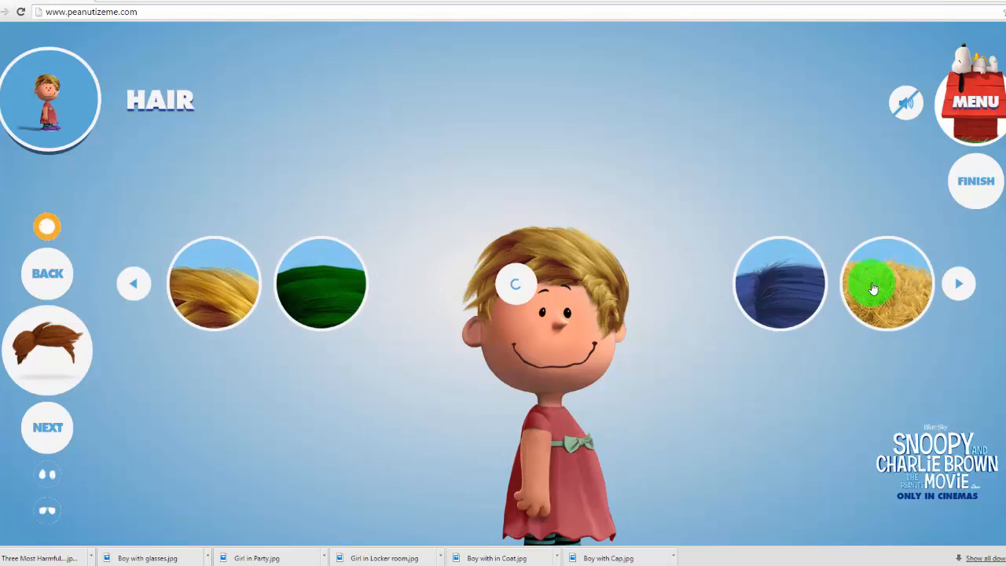
click(872, 286)
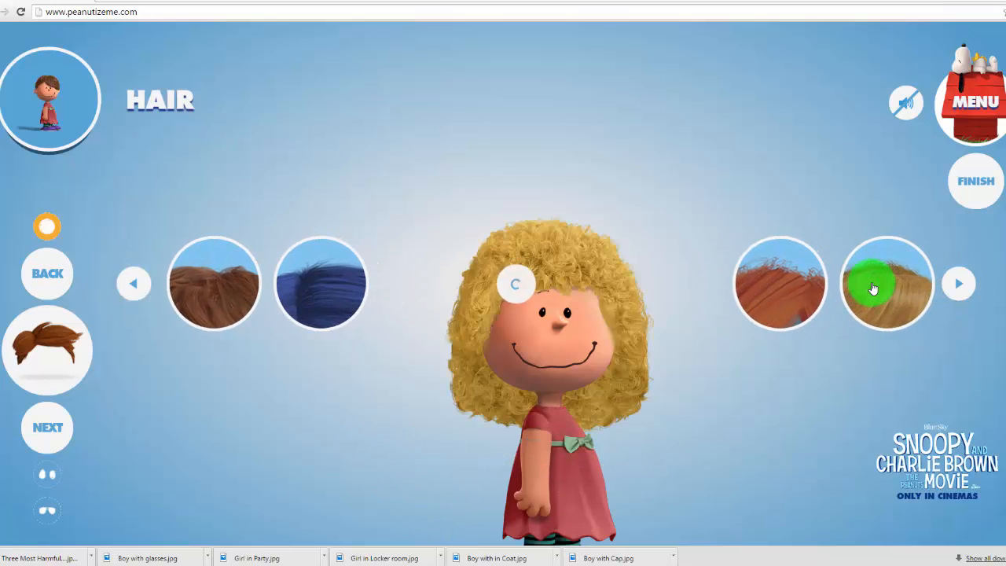
click(872, 287)
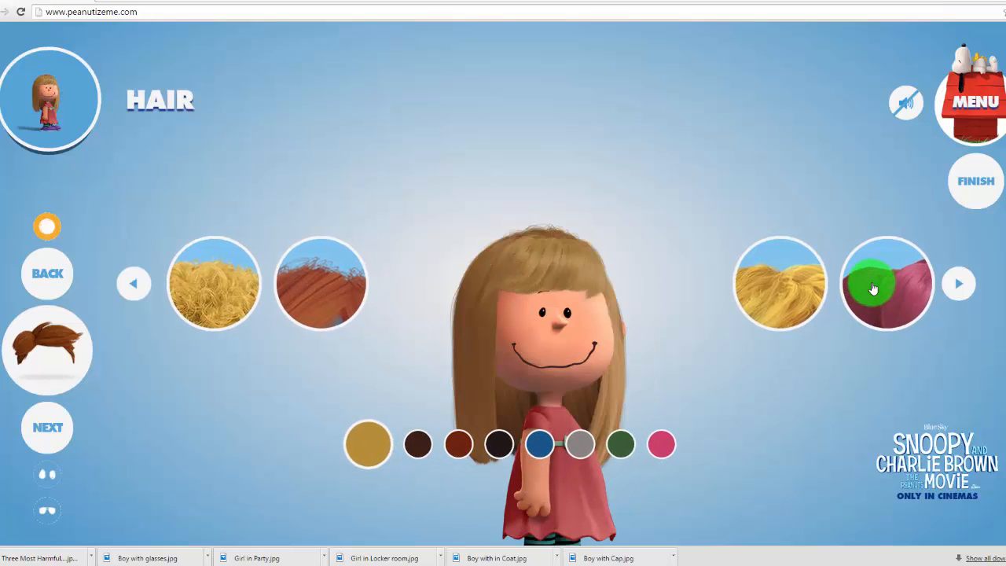
click(872, 288)
click(871, 287)
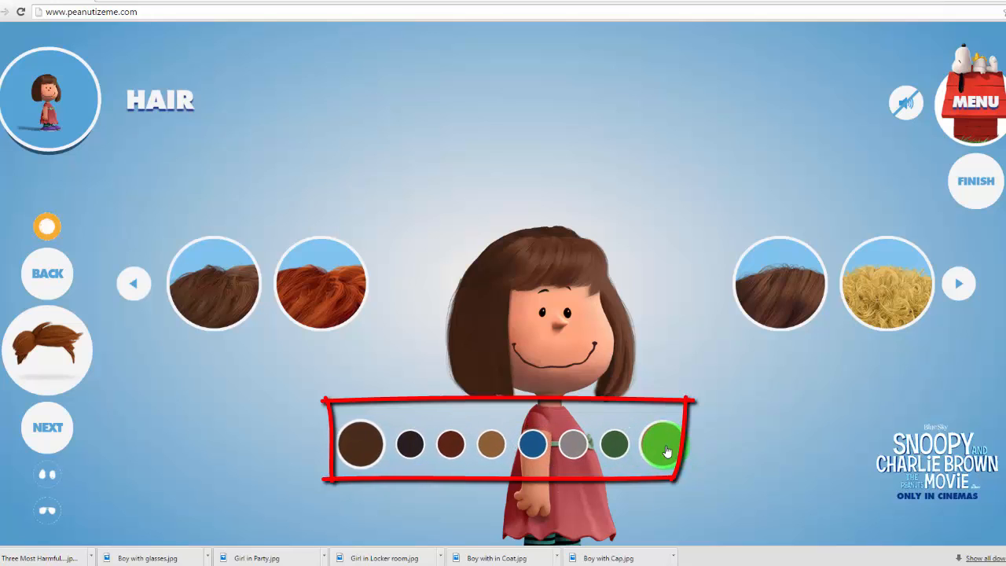
- Try pink, grey, light brown and other hair colours on the bob and settle on black
click(657, 446)
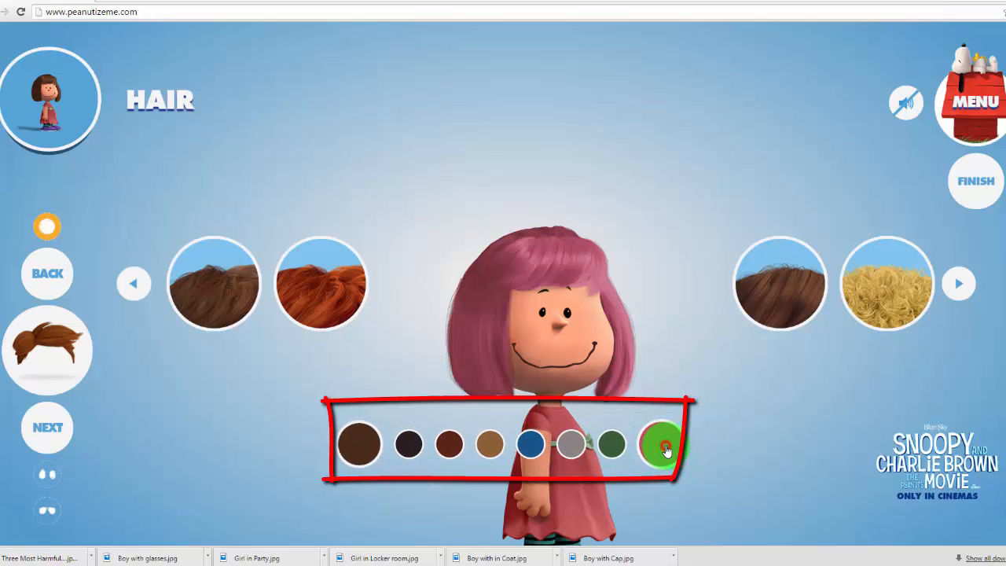
click(607, 454)
click(563, 453)
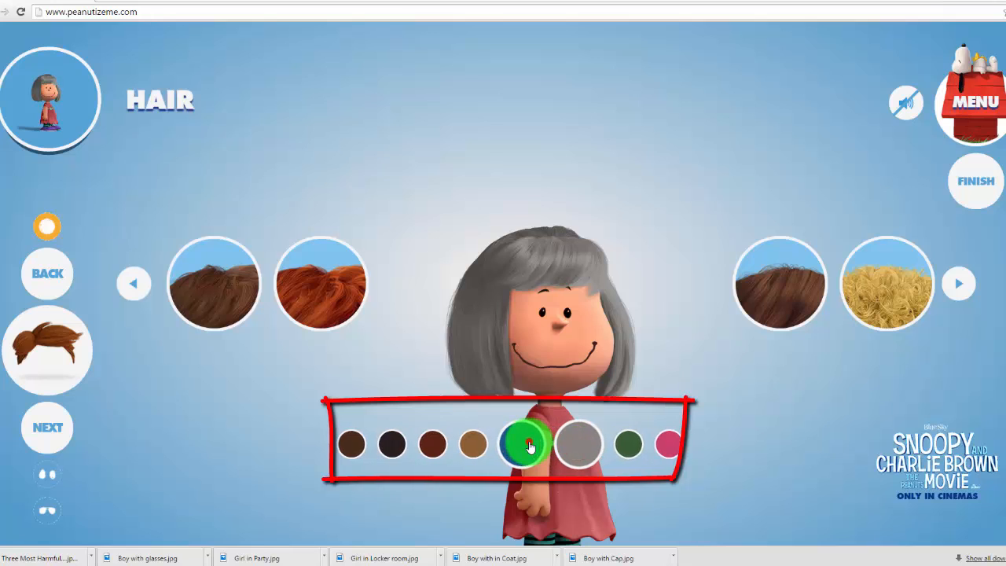
click(528, 446)
click(481, 453)
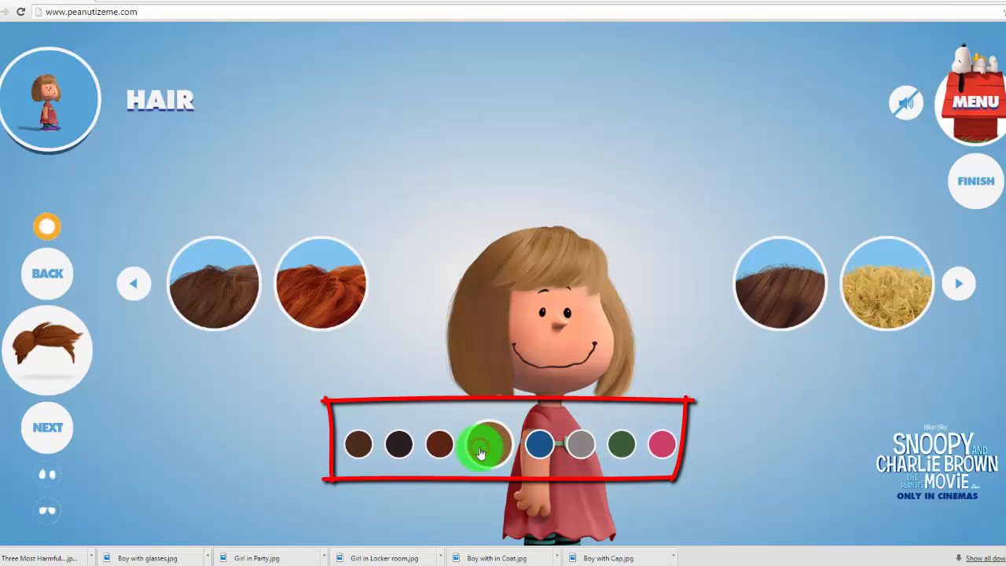
click(395, 453)
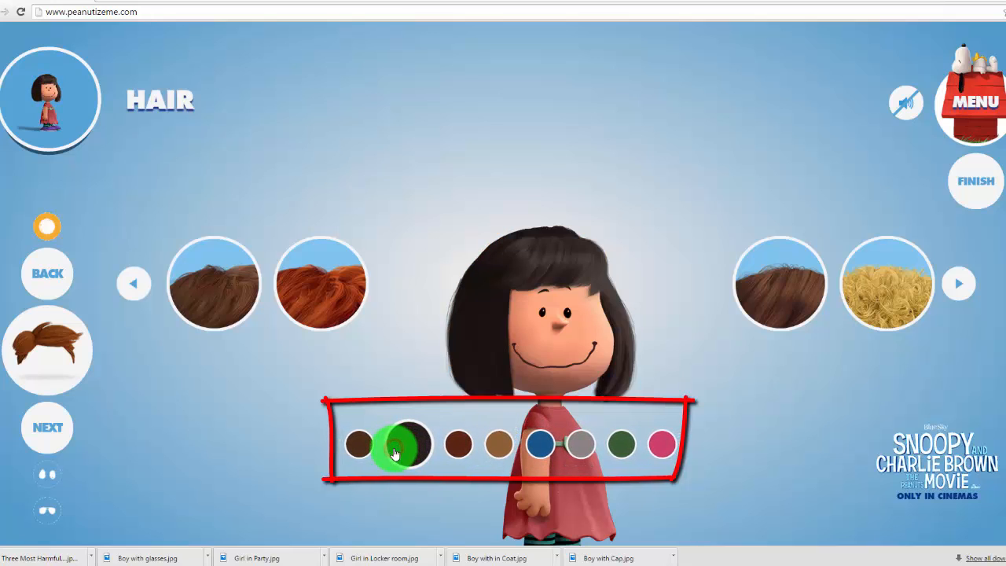
click(352, 444)
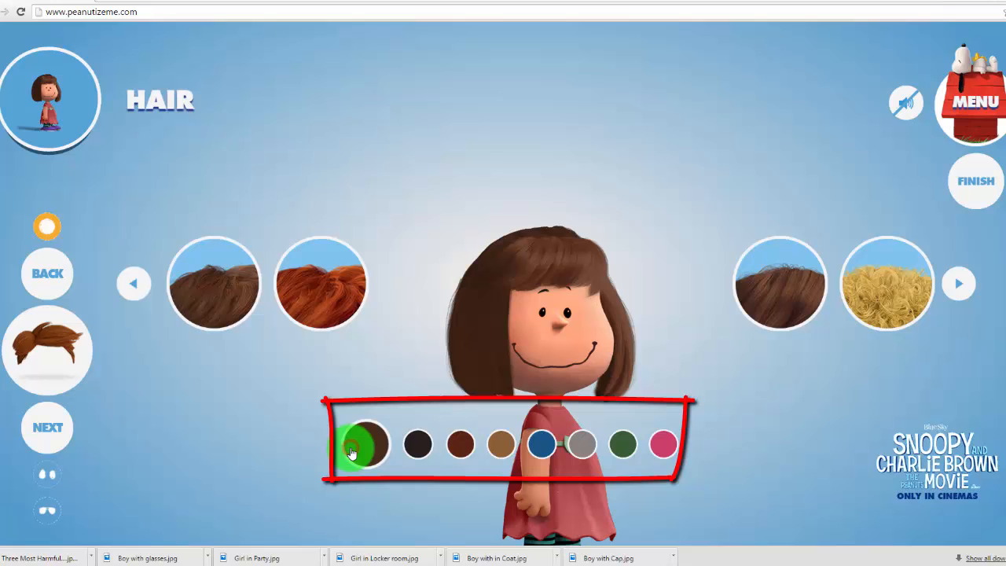
click(412, 454)
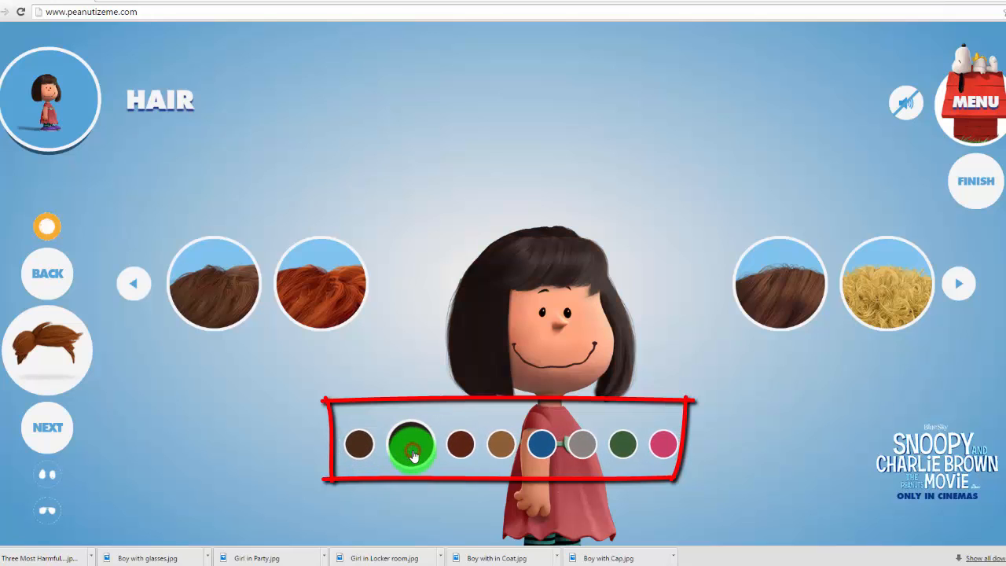
- Go on to the eye options, compare several expressions, and settle on the eyes with thin arched eyebrows
click(55, 427)
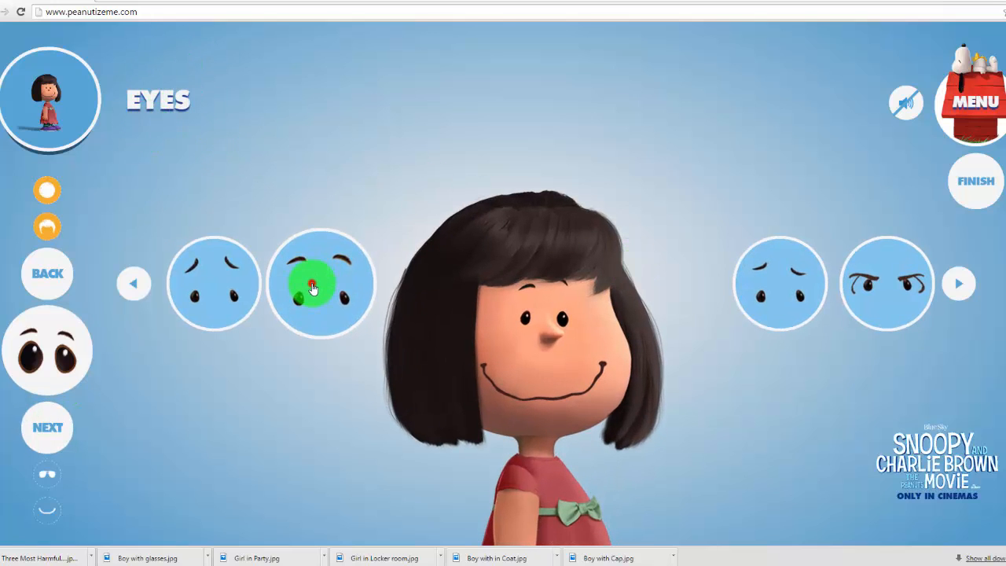
click(312, 288)
click(246, 291)
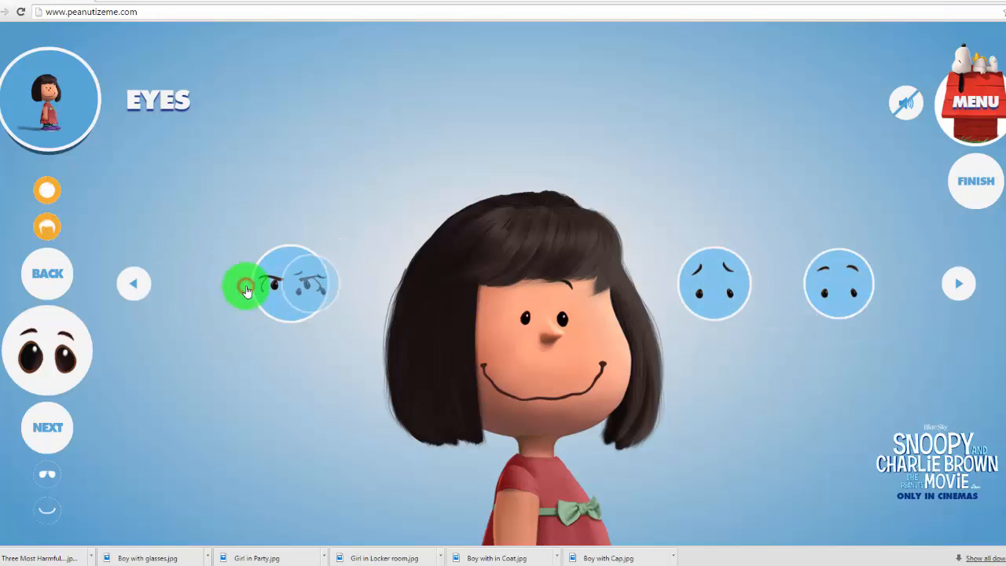
click(963, 288)
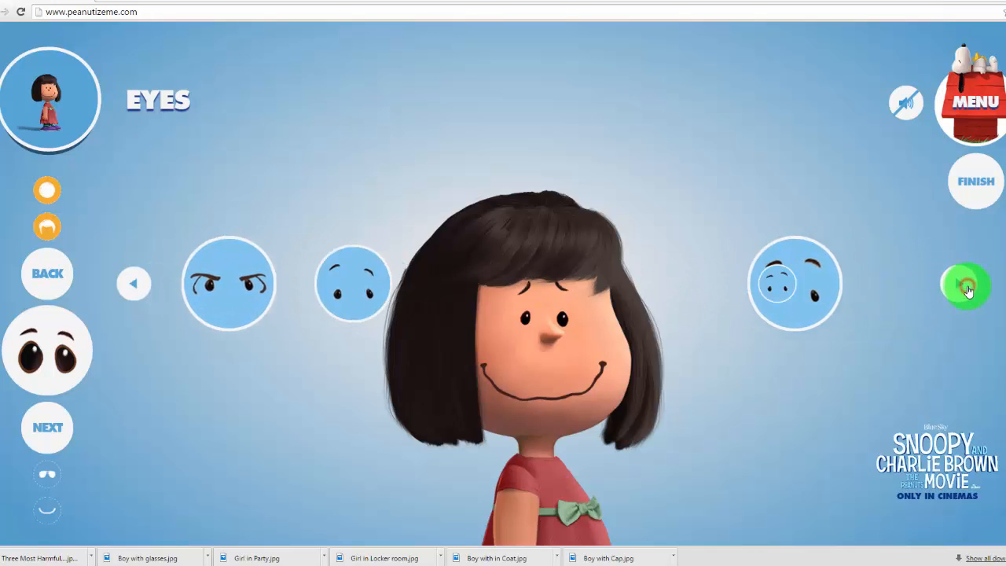
click(887, 294)
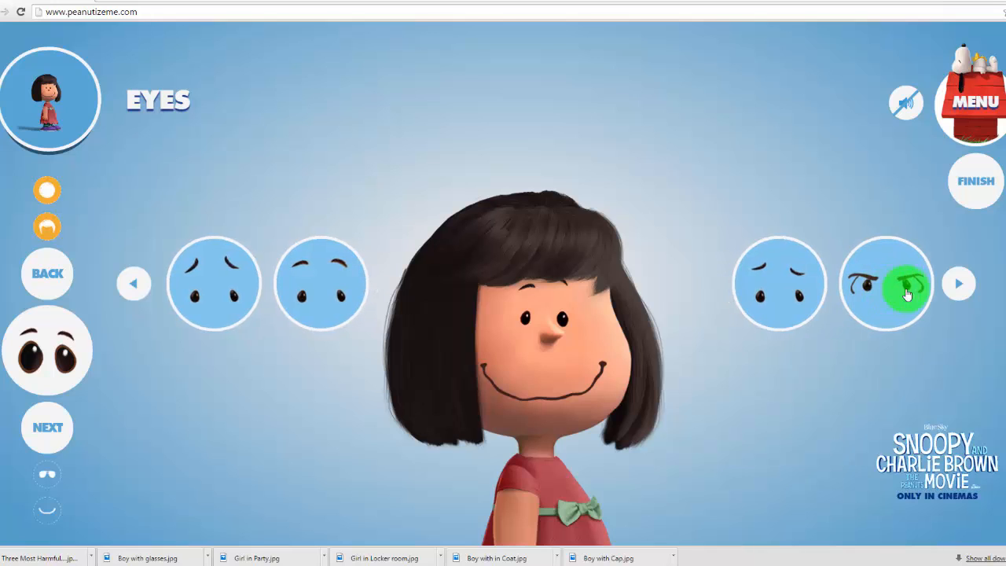
click(909, 293)
click(900, 294)
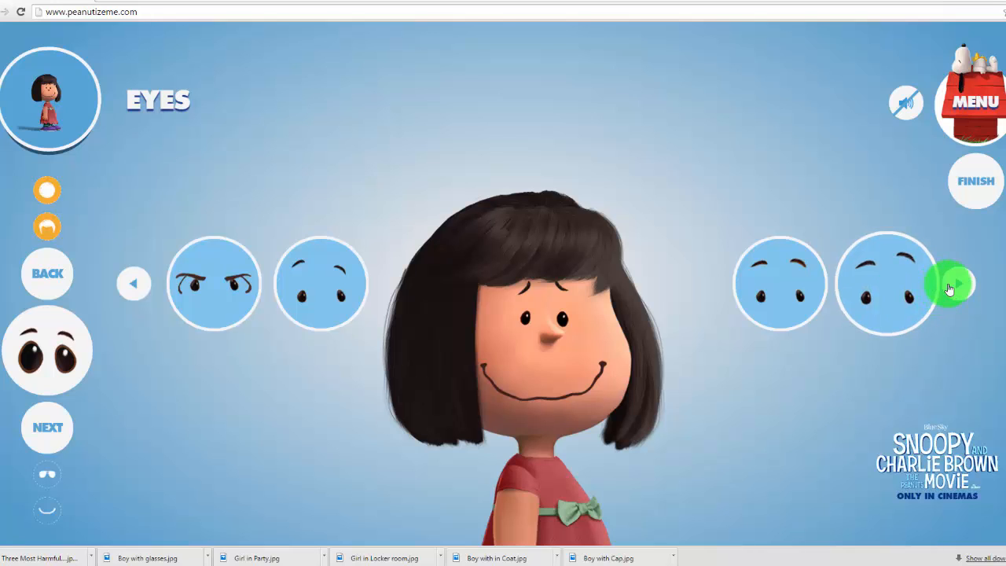
click(954, 283)
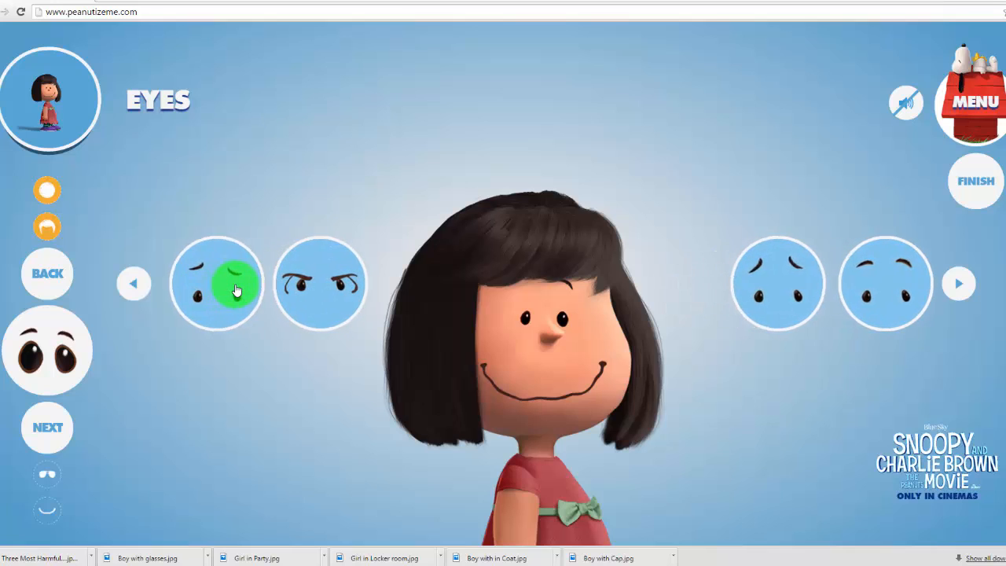
- Go on to the glasses, try the round and heart-shaped pairs, and settle on the red-framed sunglasses
click(48, 428)
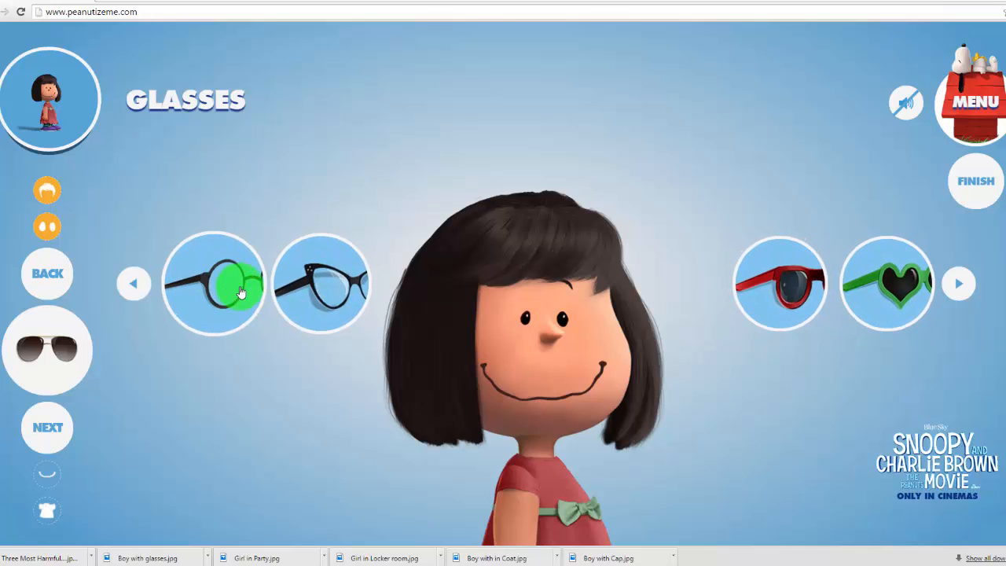
click(211, 283)
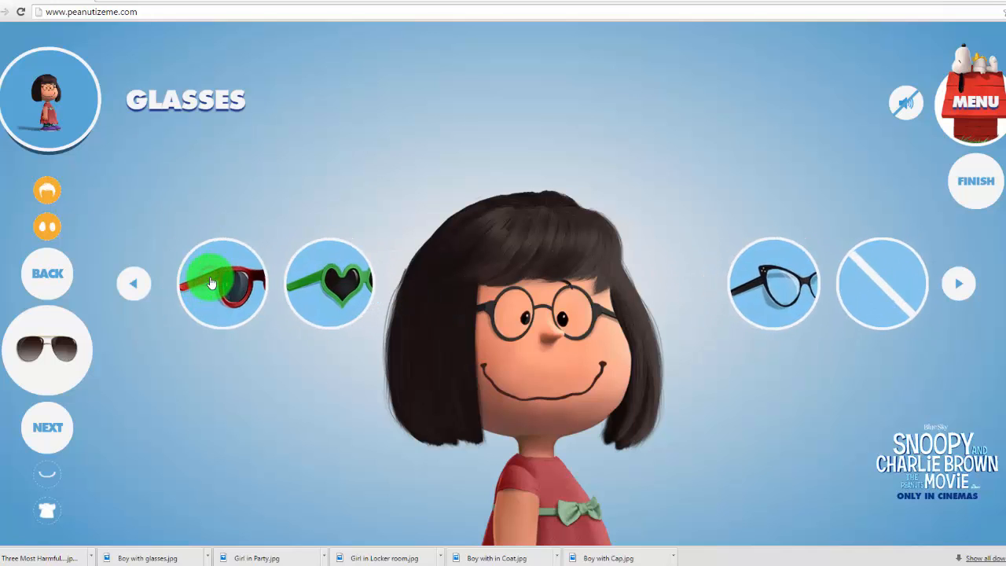
click(324, 298)
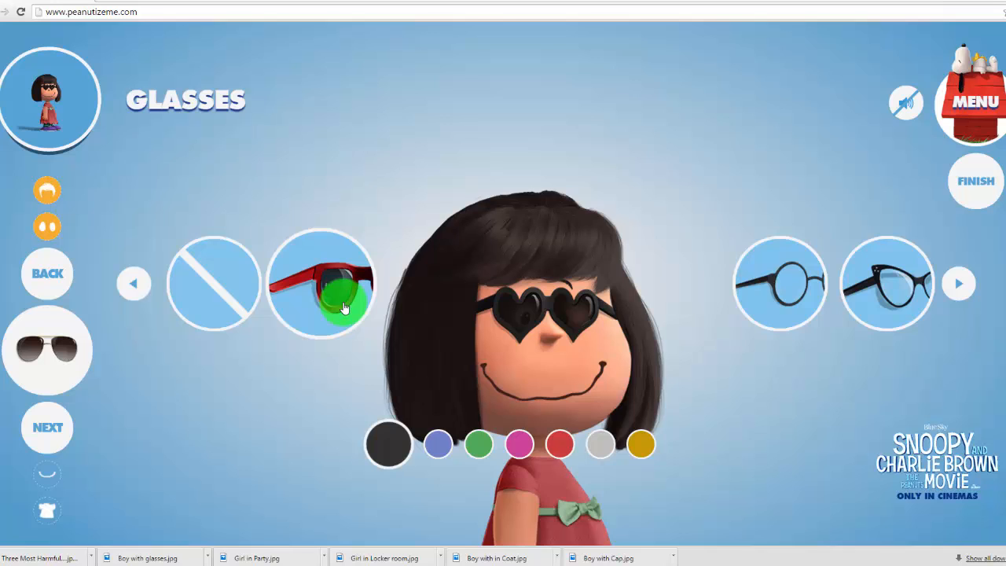
click(344, 308)
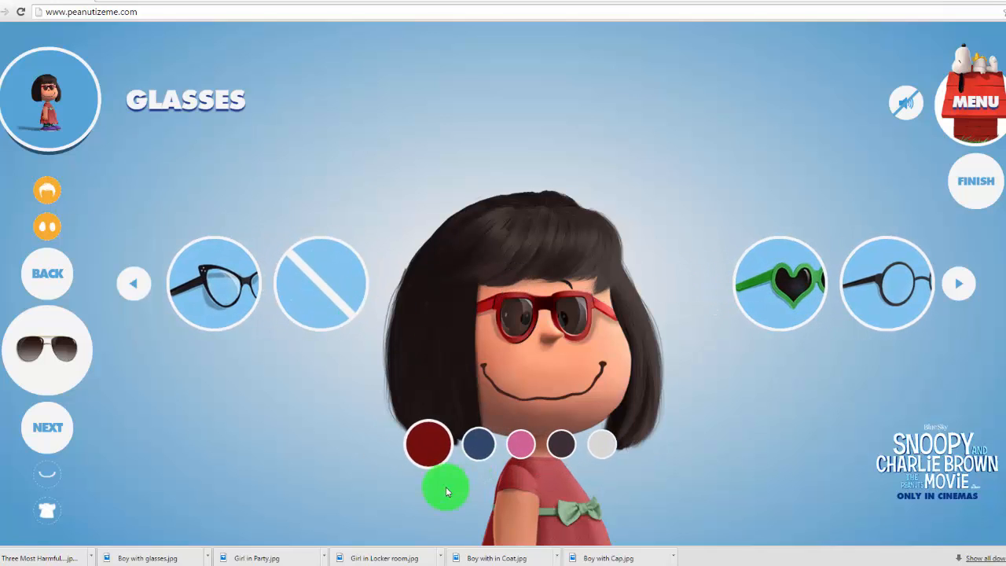
- Try blue, pink, black and white frames on the sunglasses
click(478, 455)
click(525, 450)
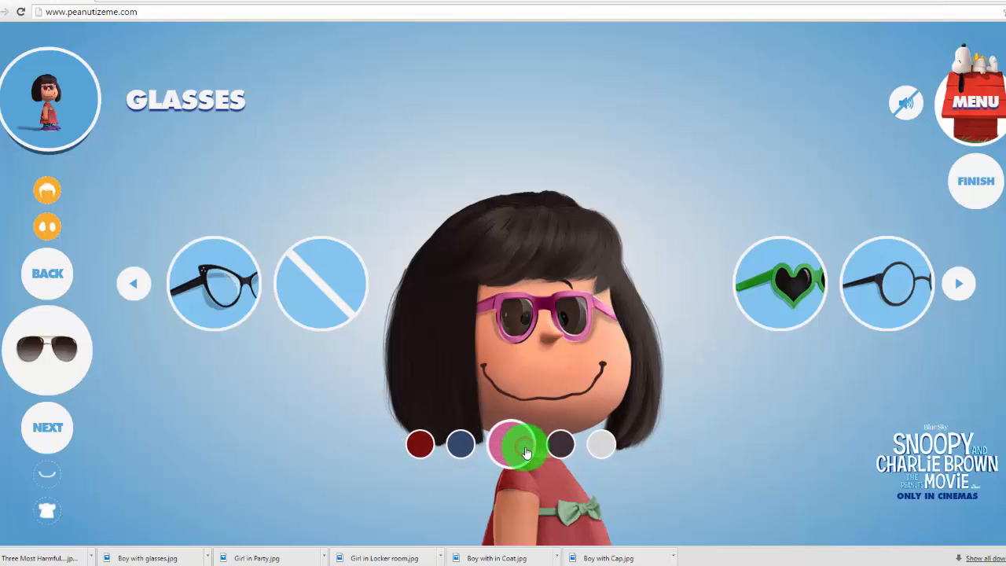
click(560, 445)
click(601, 448)
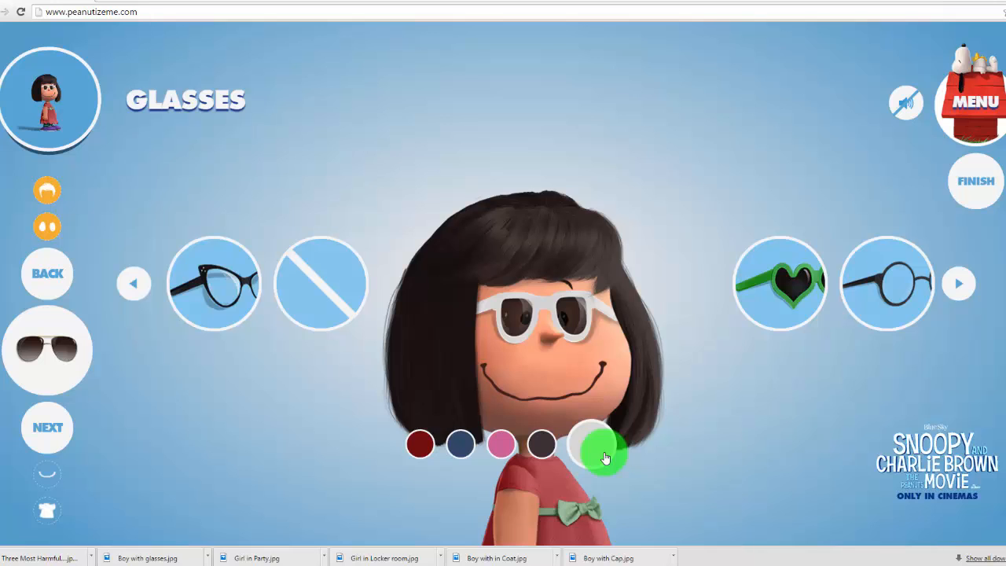
- Try the black cat-eye glasses and settle on no glasses
click(204, 288)
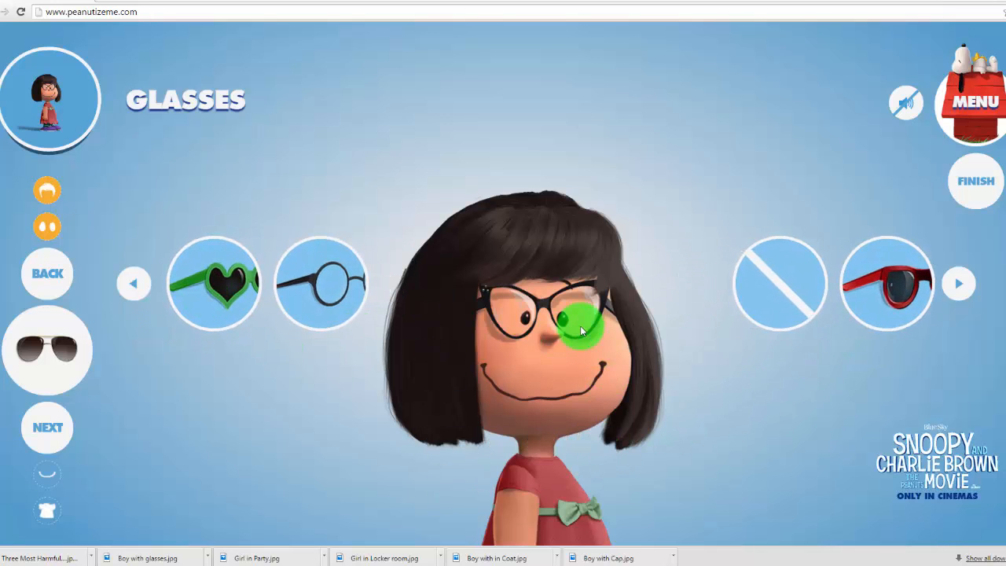
click(47, 426)
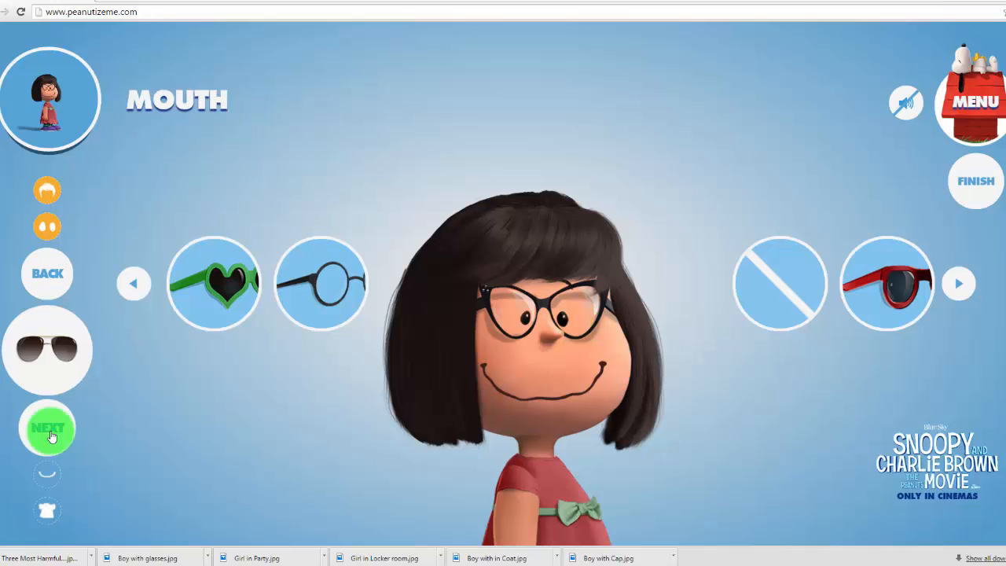
click(784, 291)
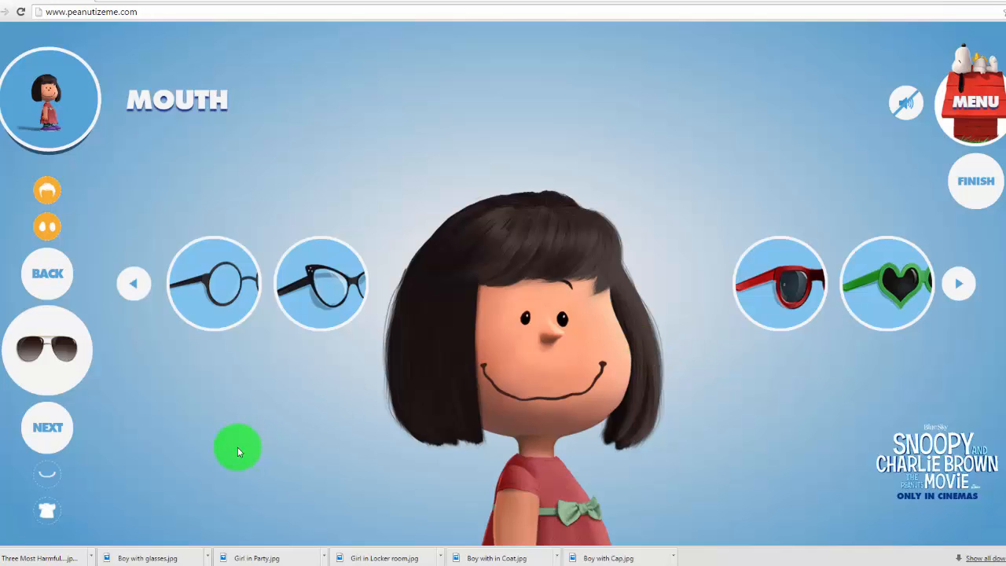
- Go on to the mouth options, try the toothy, open and thin-line mouths, and settle on the wide smile with a narrow dark crescent
click(47, 430)
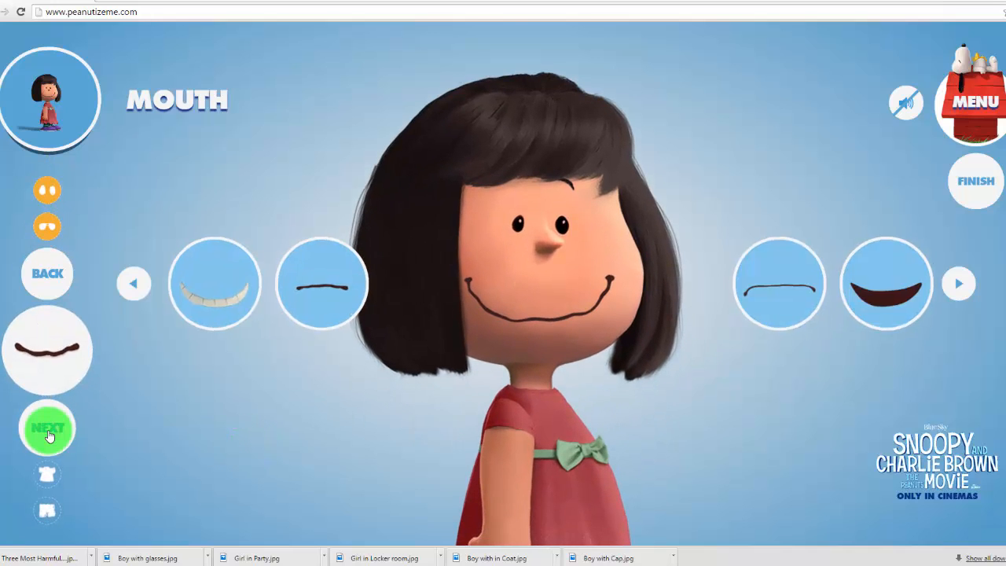
click(162, 69)
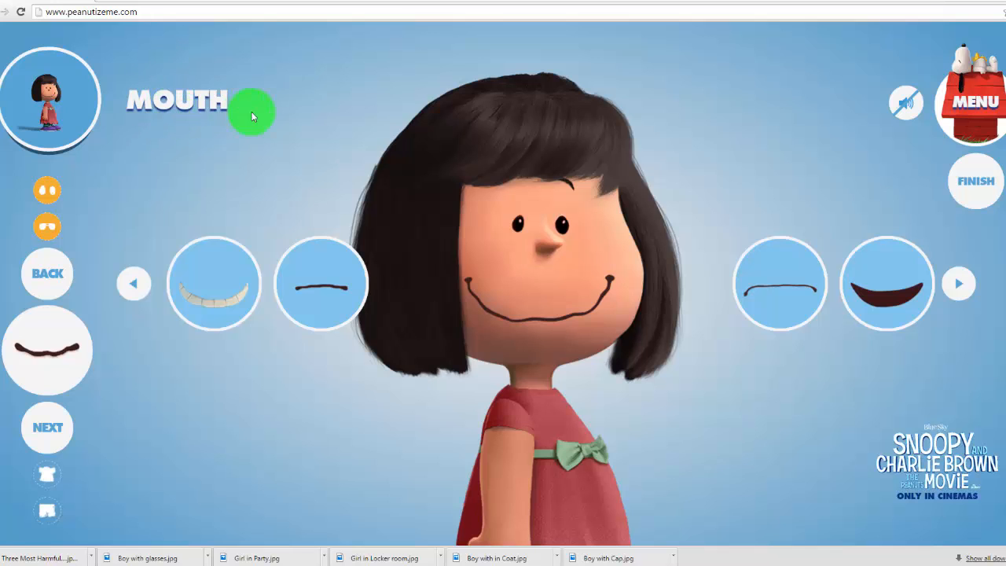
click(475, 290)
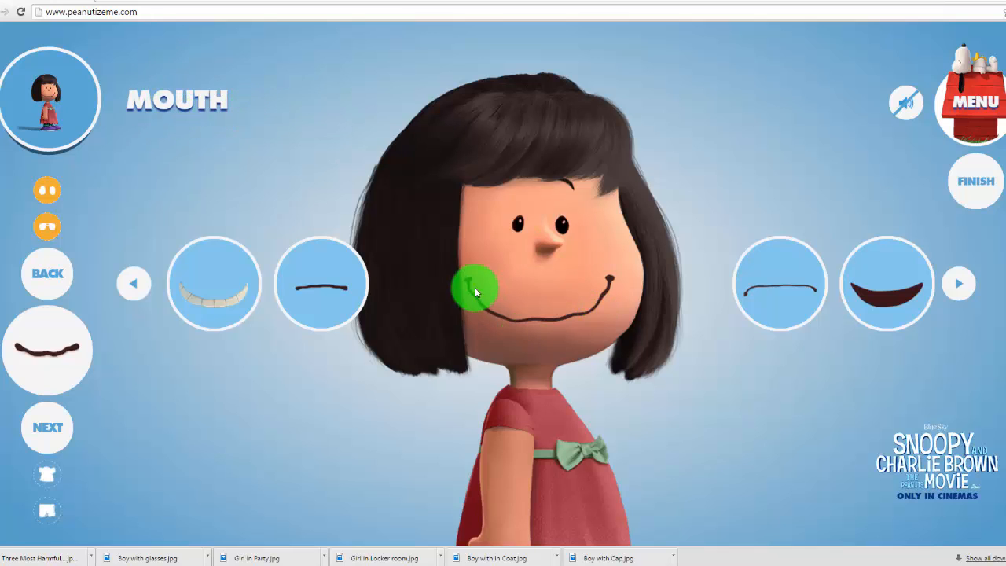
click(213, 287)
click(332, 301)
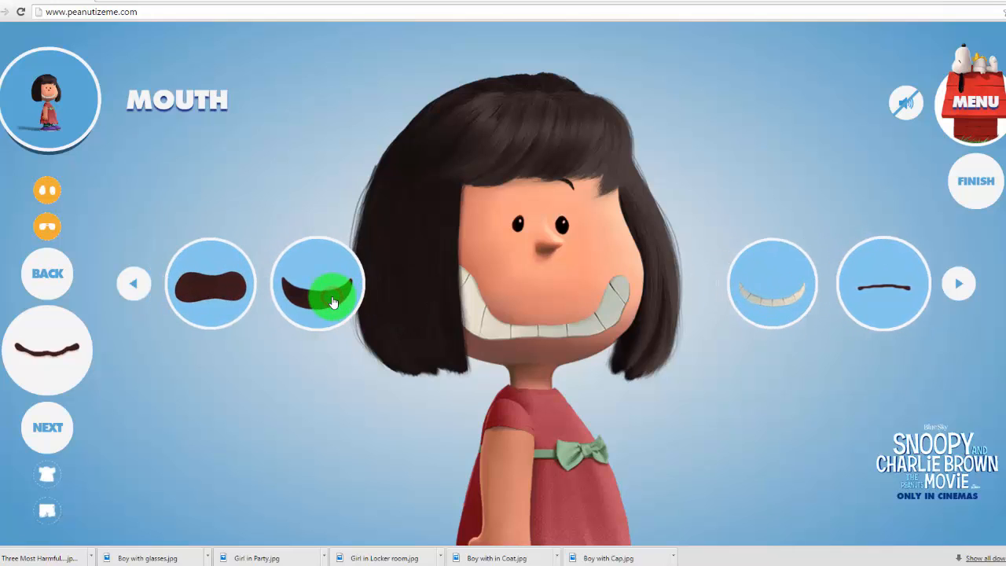
click(332, 301)
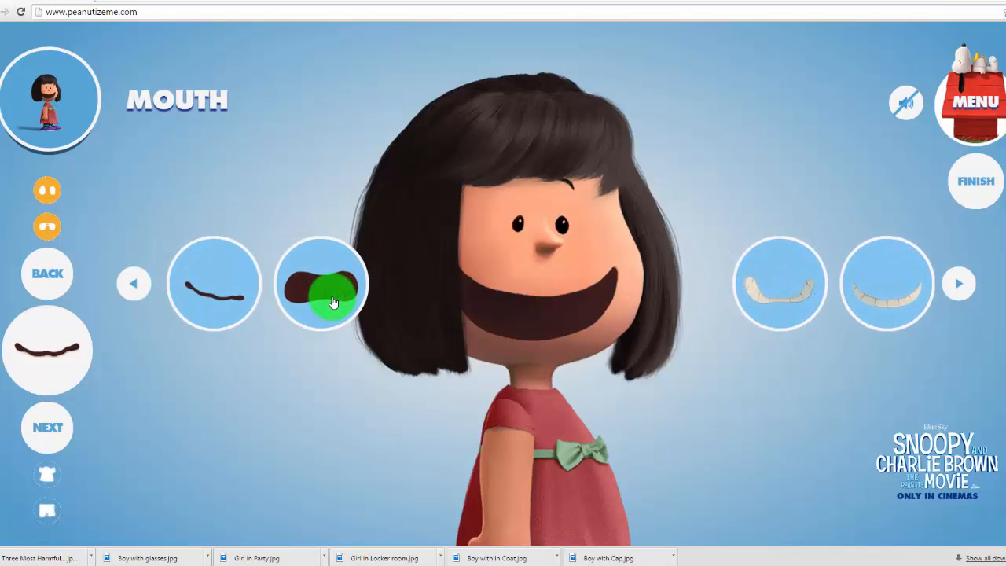
click(332, 301)
click(333, 301)
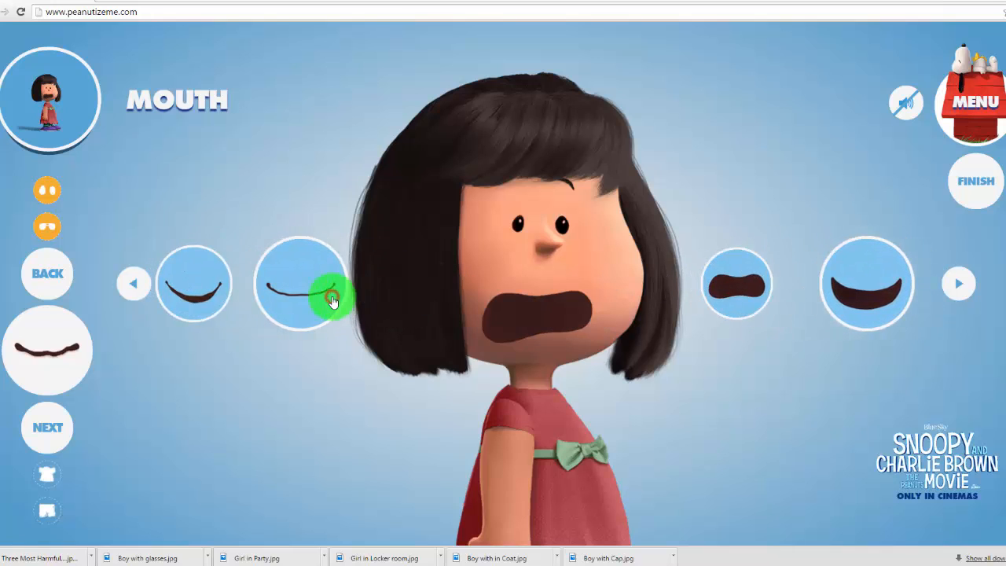
click(332, 301)
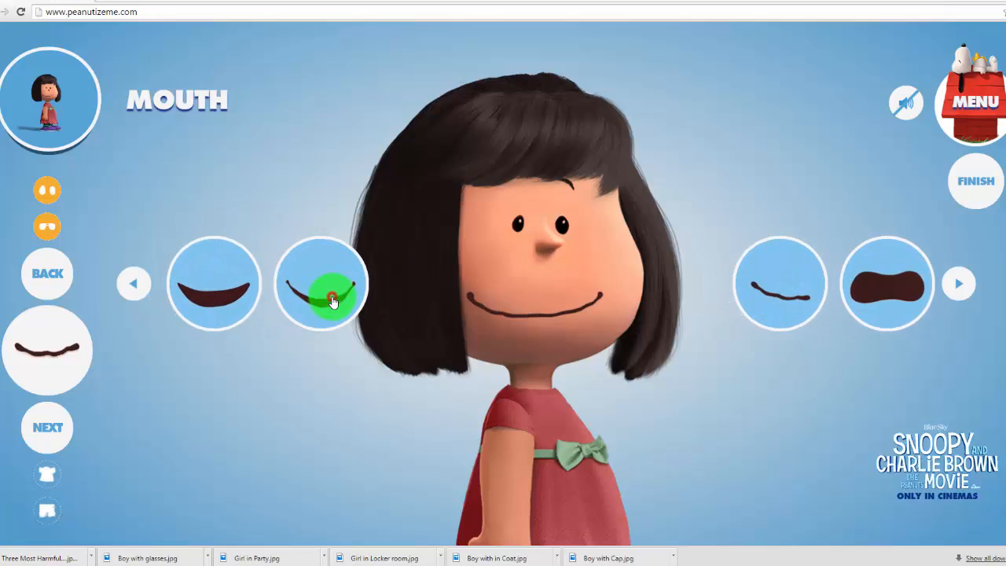
click(333, 301)
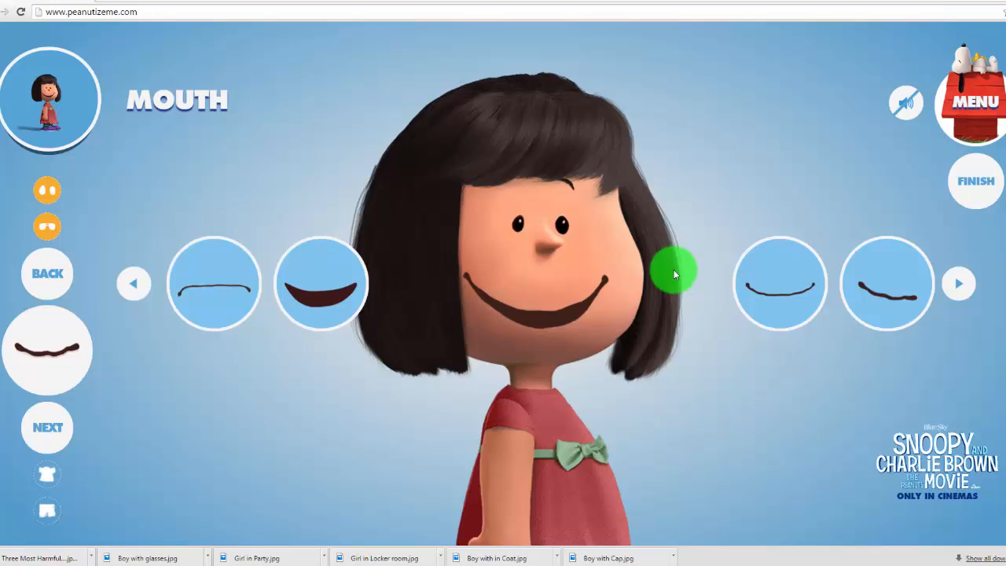
- Go on to the shirt options and try the beige, navy, pink floral, yellow floral, teal-striped and light green dresses
click(44, 427)
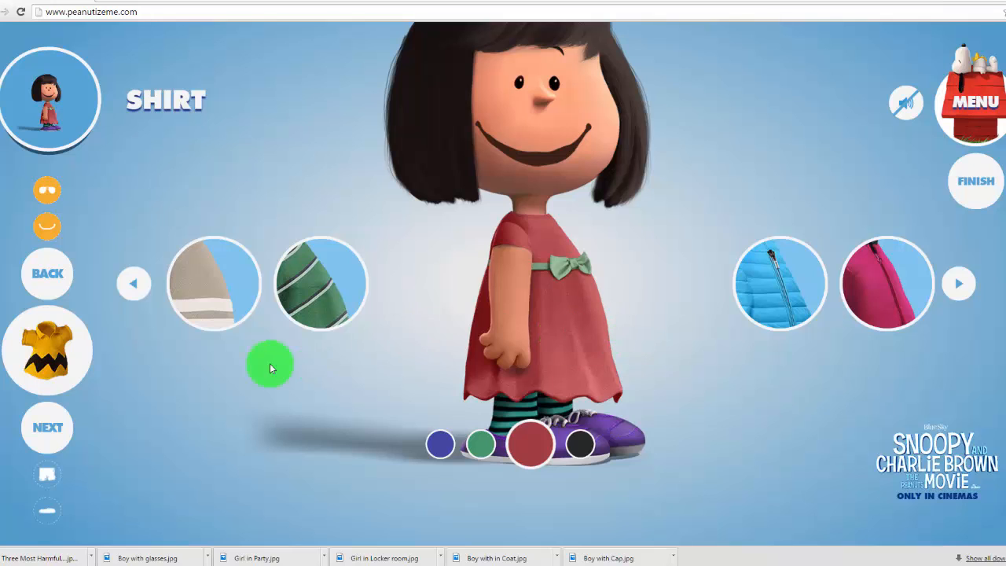
click(220, 305)
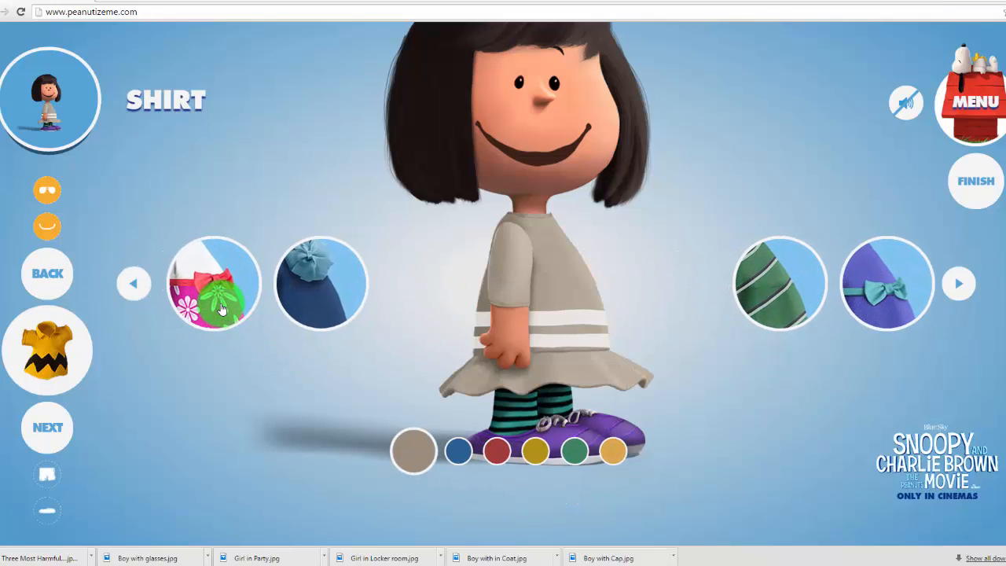
click(317, 297)
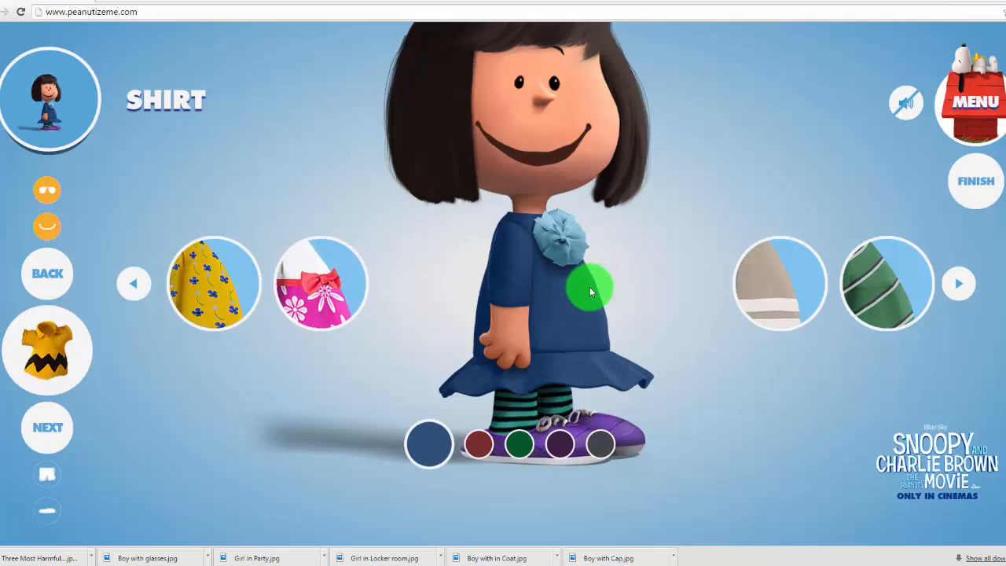
click(304, 282)
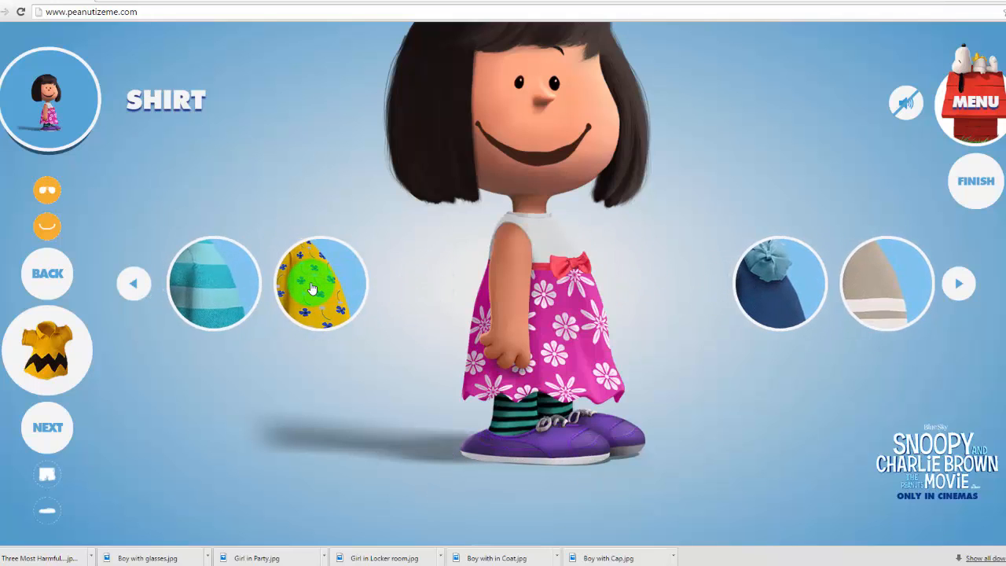
click(317, 284)
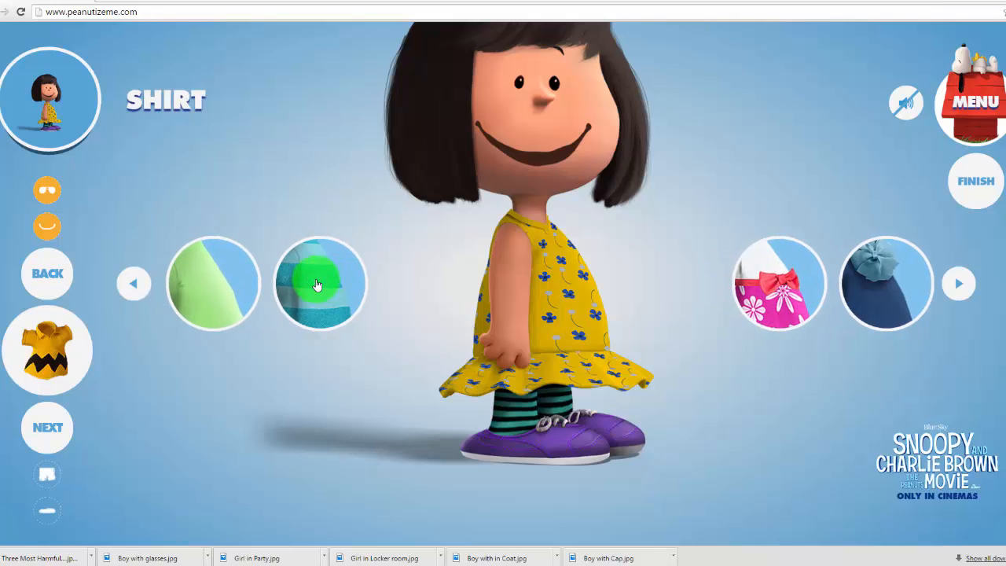
click(316, 284)
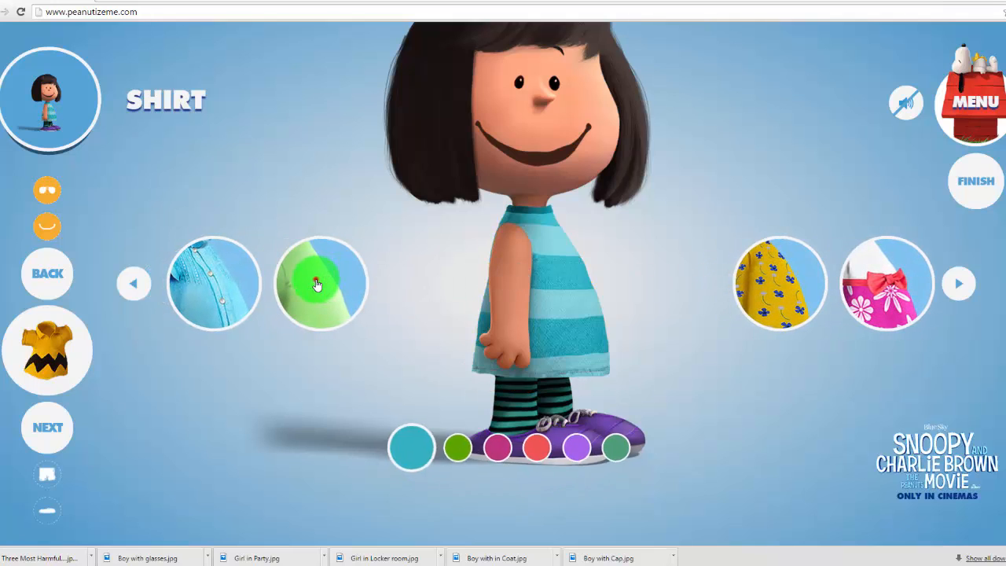
click(317, 284)
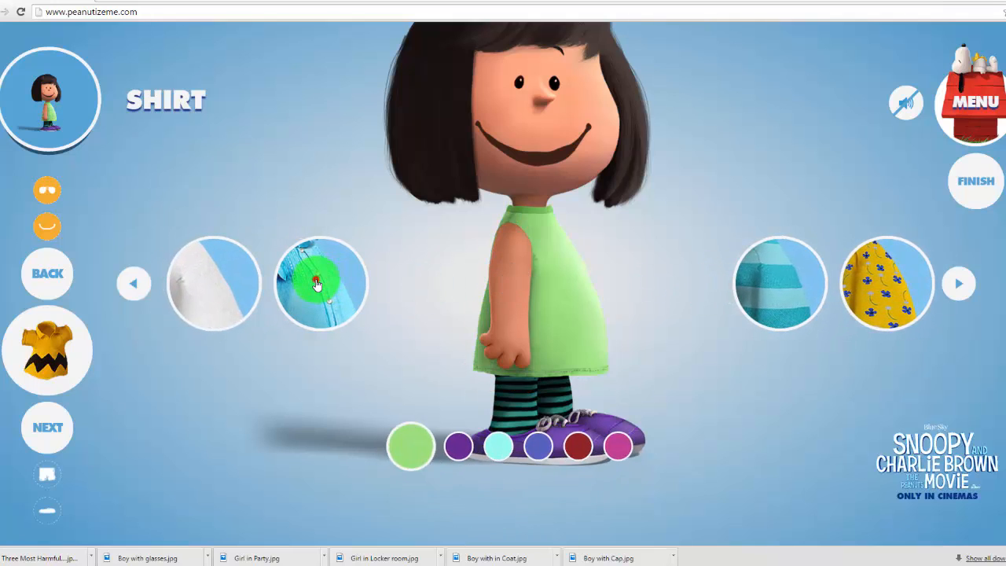
- Try the blue buttoned, white-and-purple and yellow zigzag dresses, and settle on the red dress with the green bow
click(317, 284)
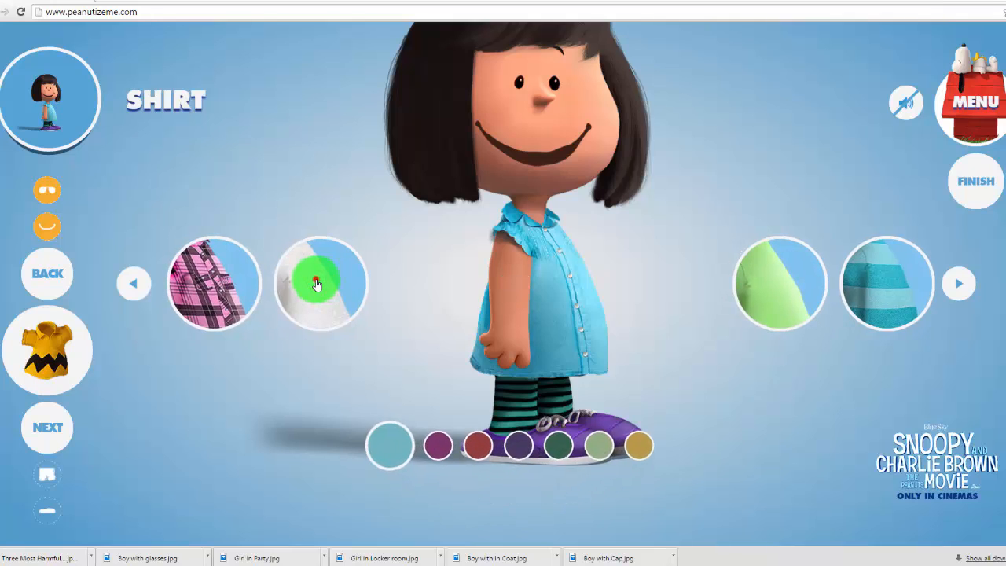
click(317, 285)
click(316, 284)
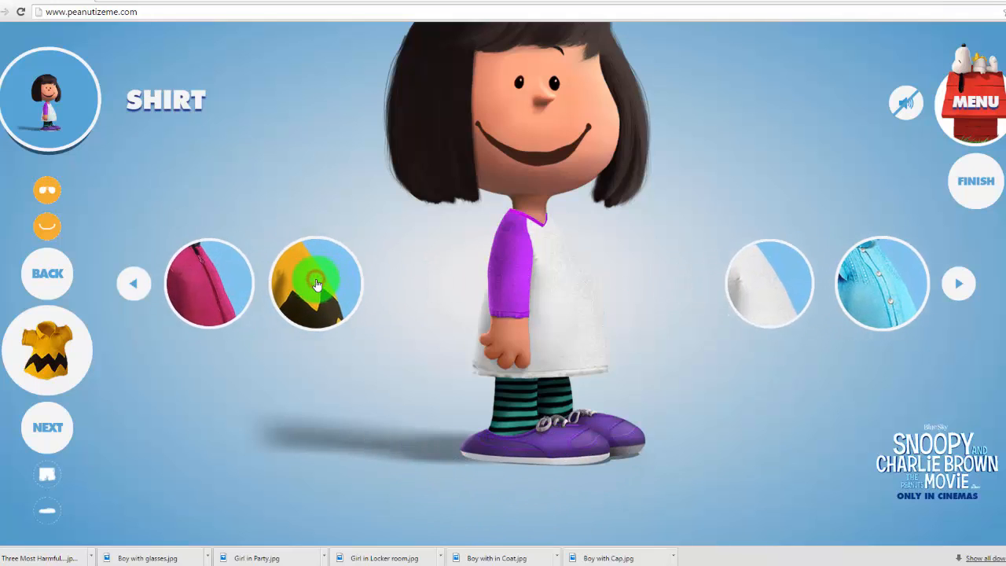
click(317, 284)
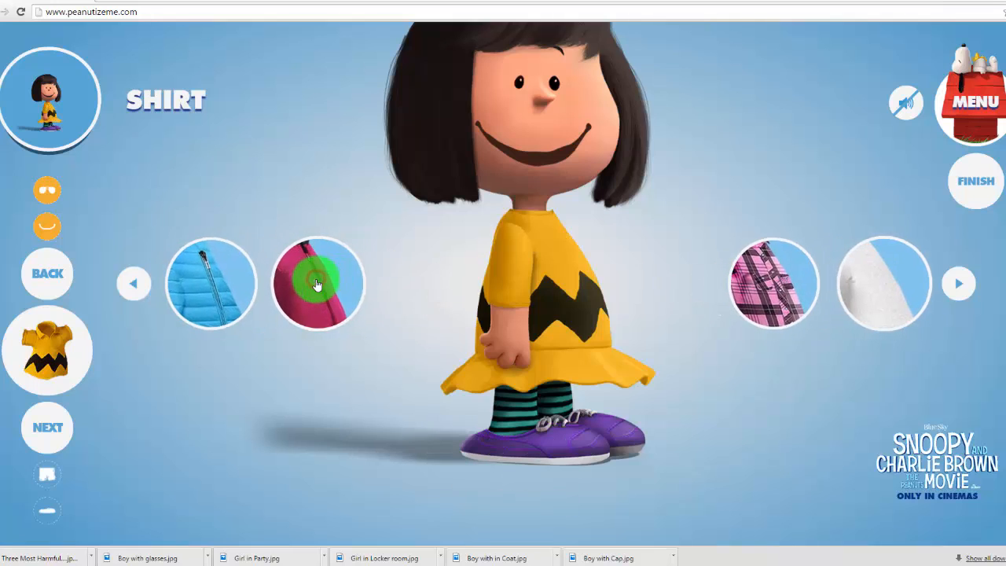
click(332, 297)
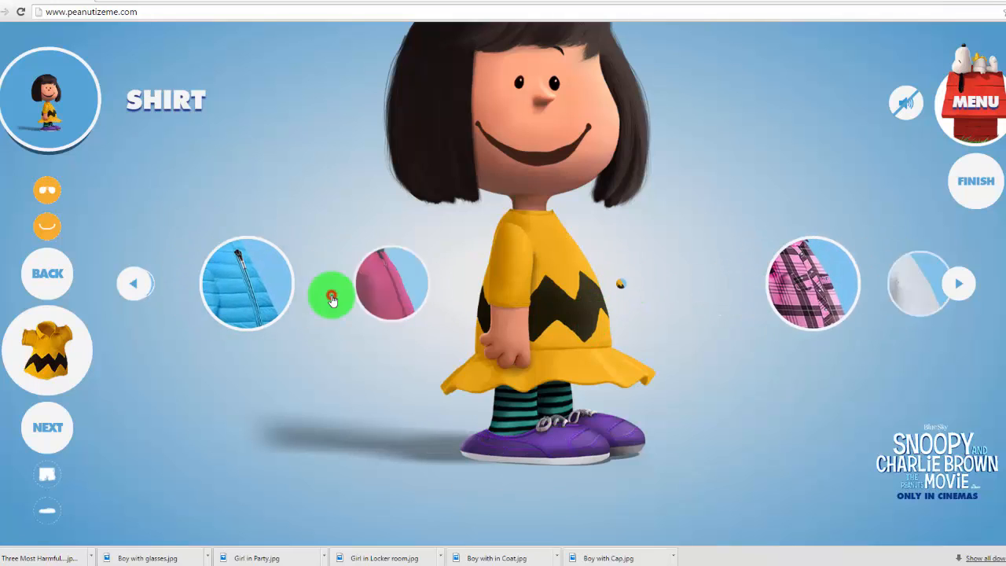
click(226, 290)
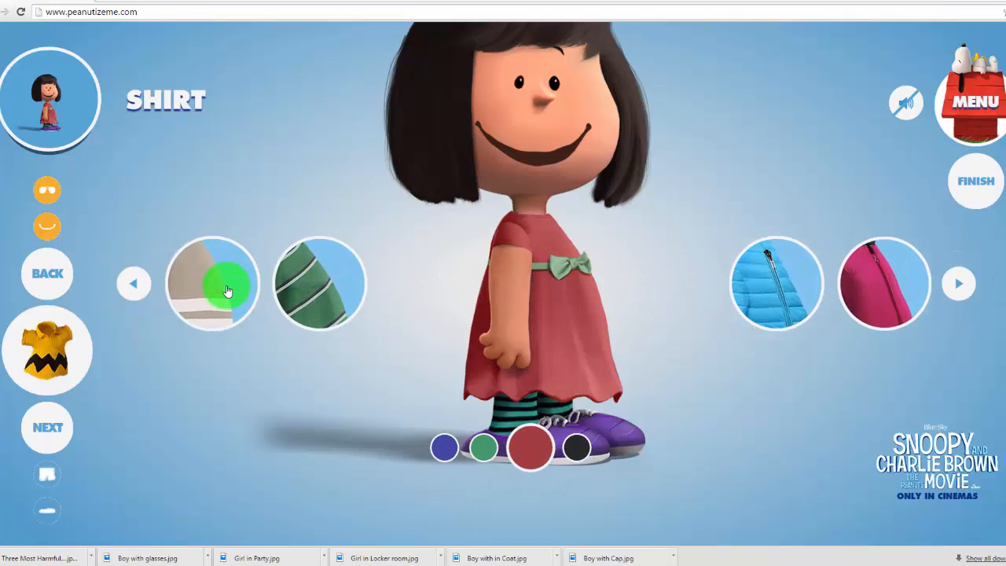
click(530, 224)
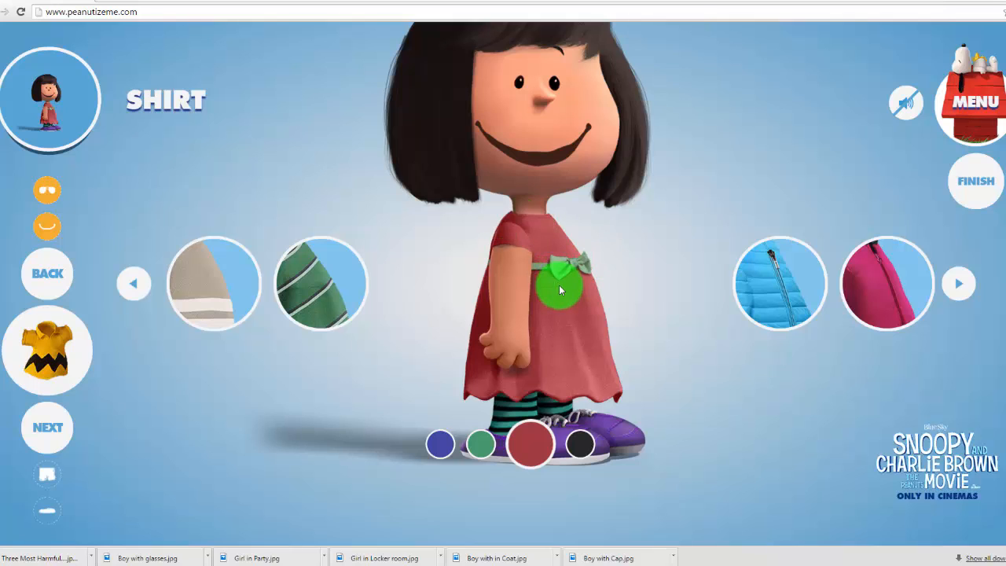
- Try purple, green and black on the bow dress and settle on red
click(439, 448)
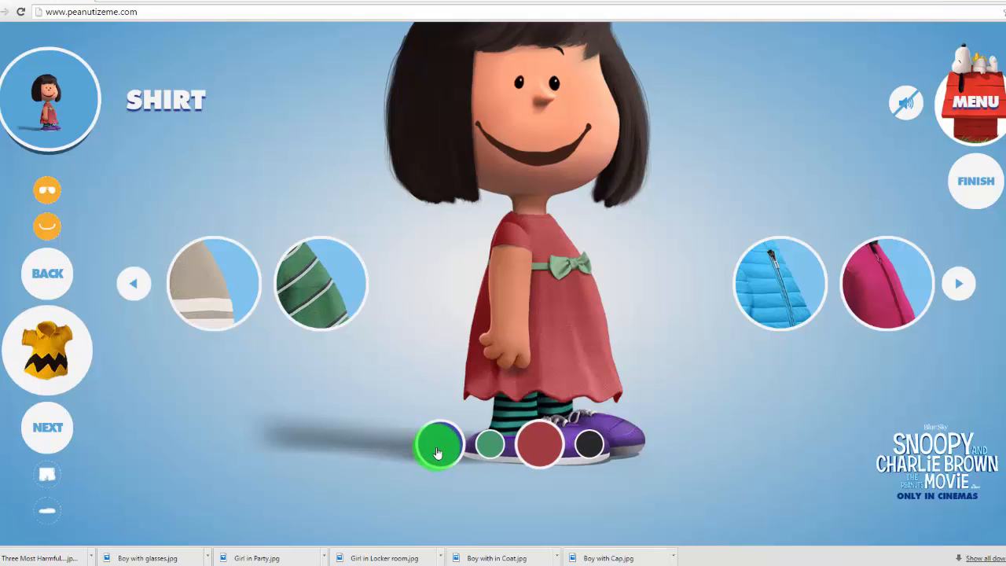
click(437, 448)
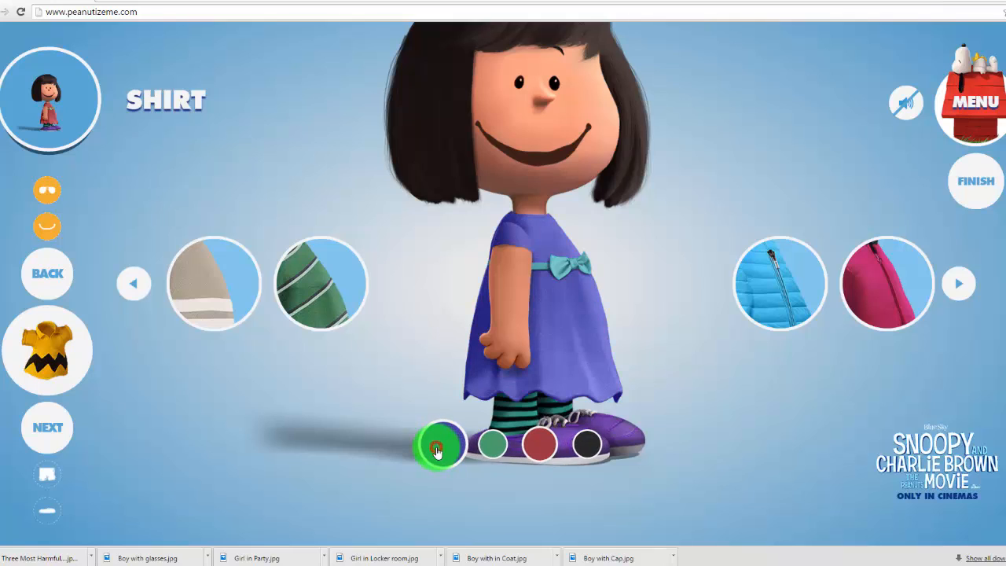
click(495, 448)
click(541, 446)
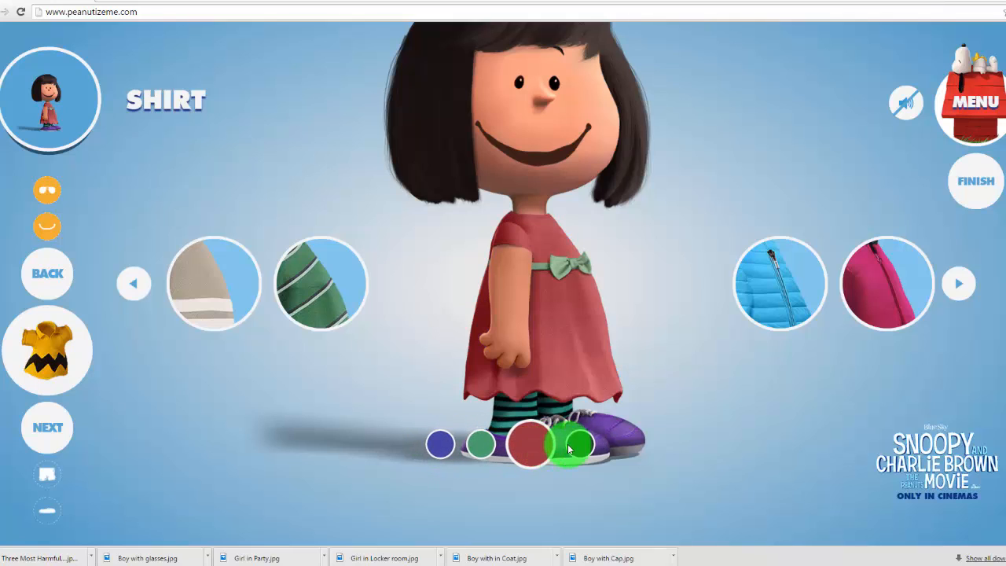
click(578, 448)
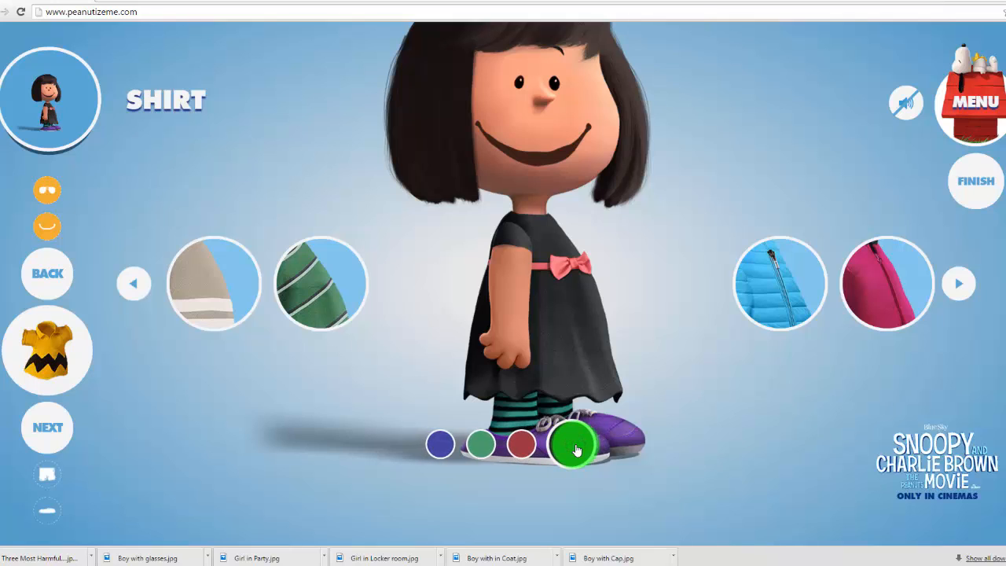
click(526, 451)
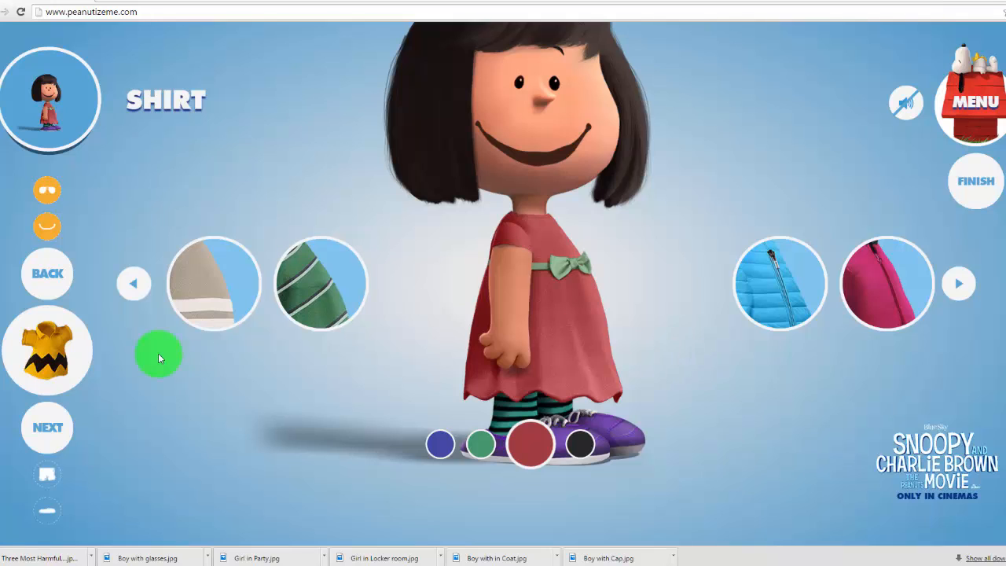
- Go on to the pants options and try the grey shorts and the black pinstriped, blue track, khaki and purple zigzag pants
click(49, 432)
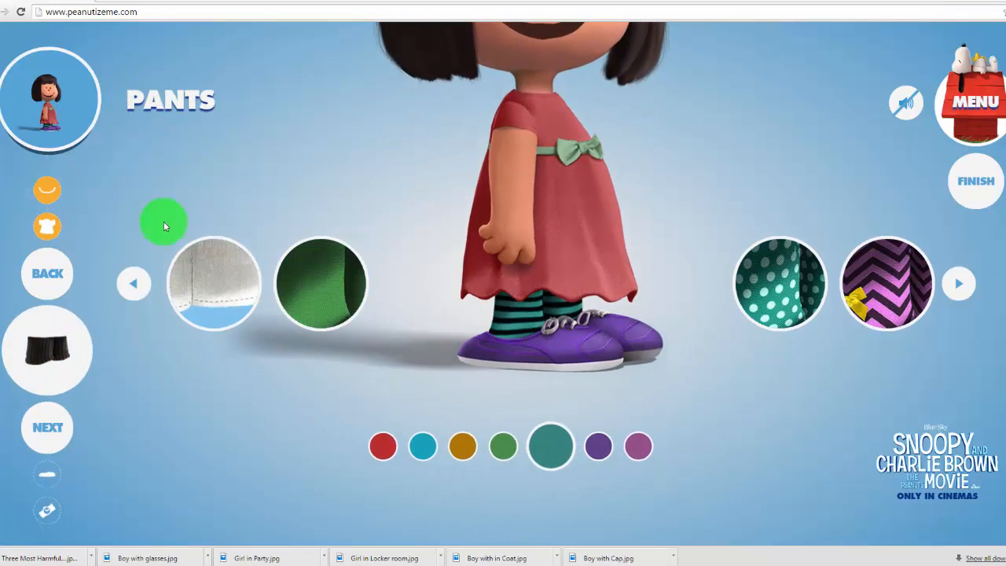
click(207, 291)
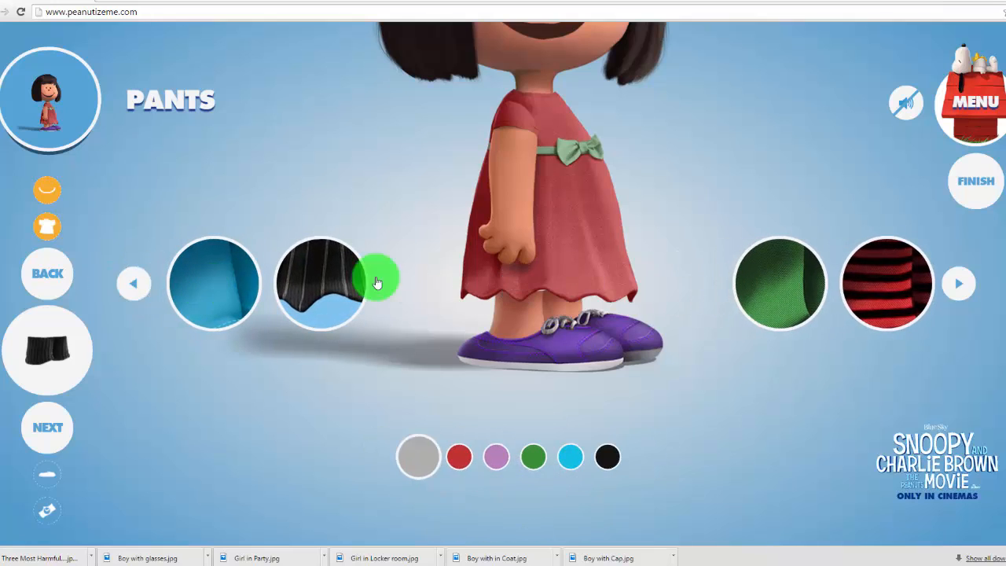
click(314, 293)
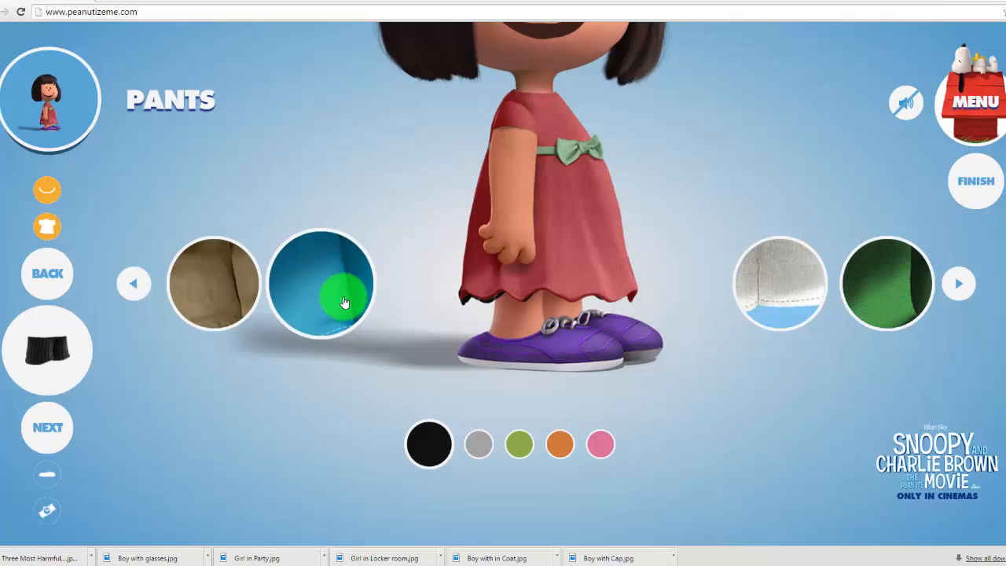
click(344, 303)
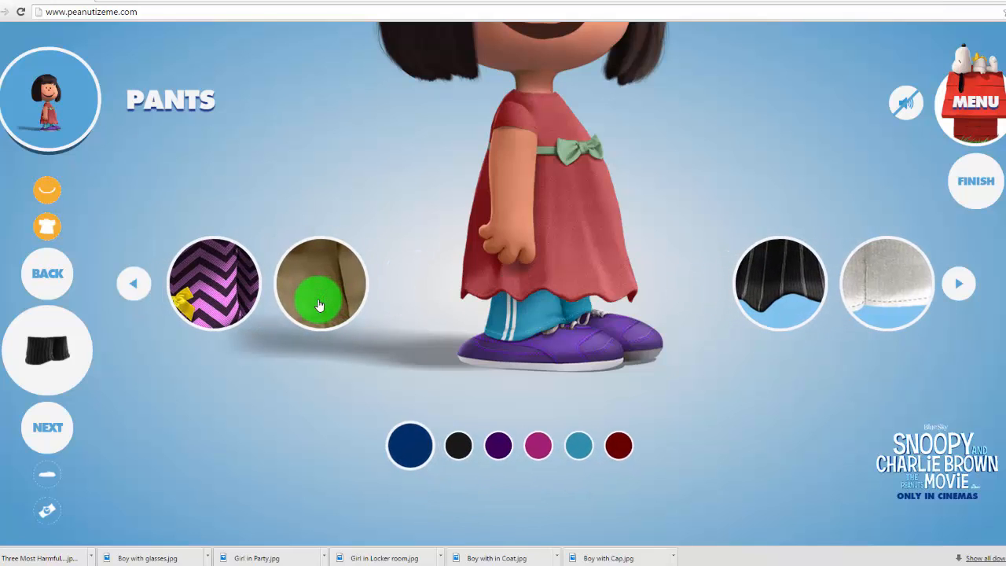
click(319, 305)
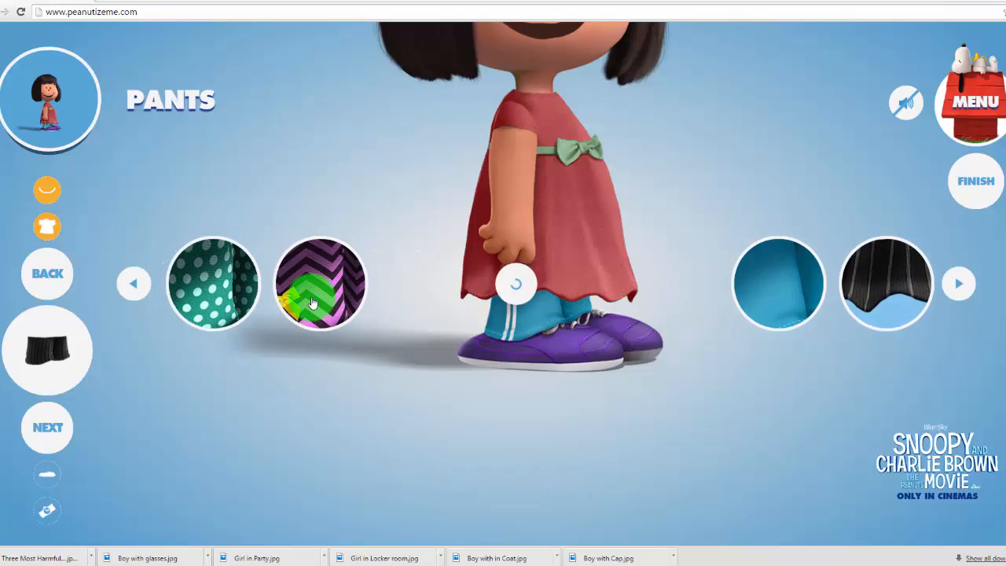
click(312, 303)
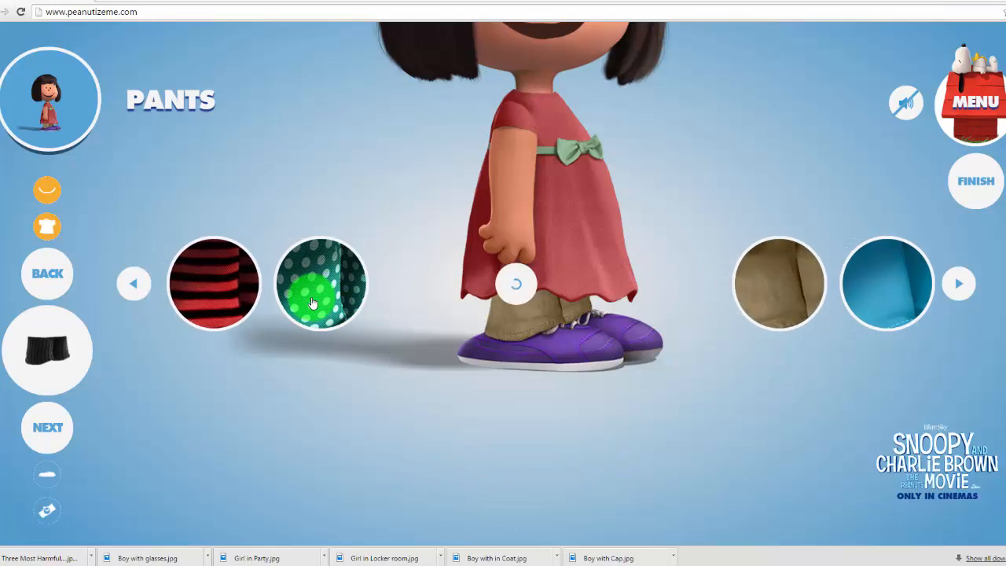
- Try the polka-dot leggings and the striped leggings in red, and settle on the plain leggings in black
click(312, 303)
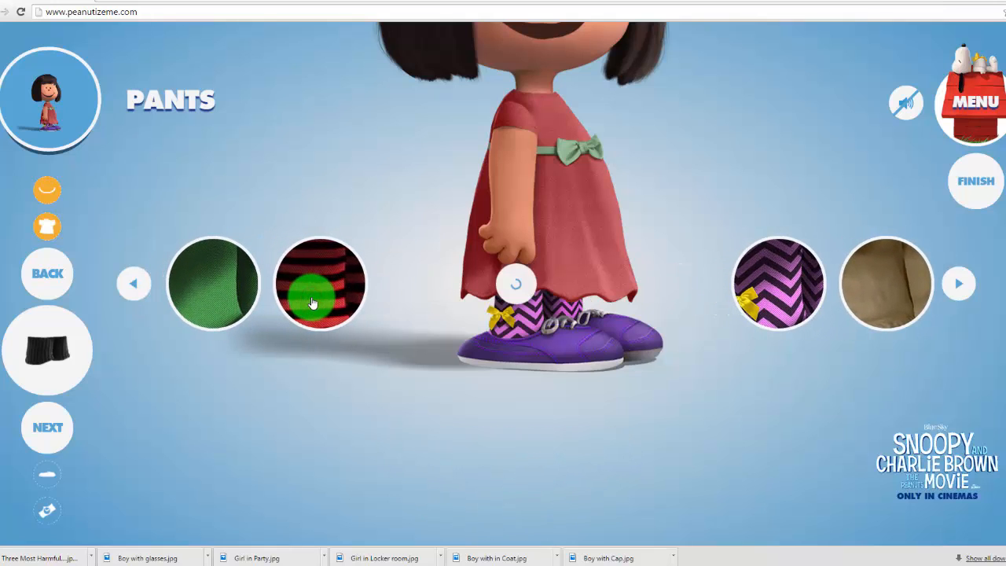
click(312, 304)
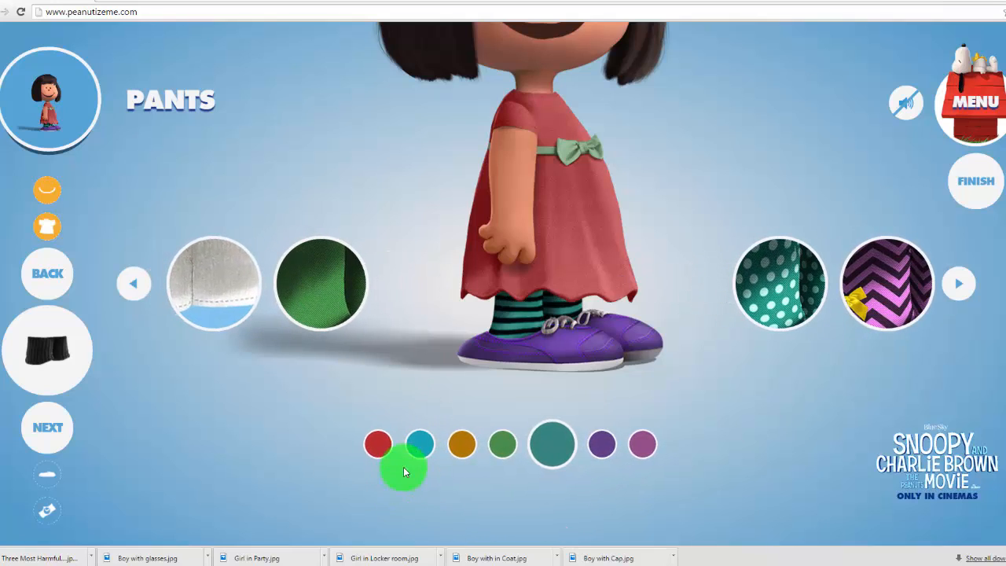
click(374, 447)
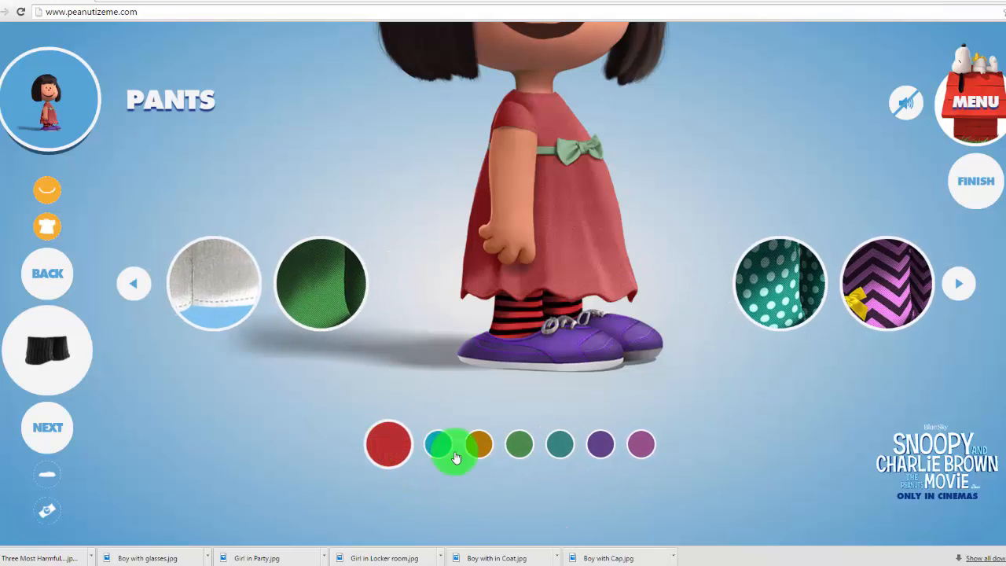
click(308, 308)
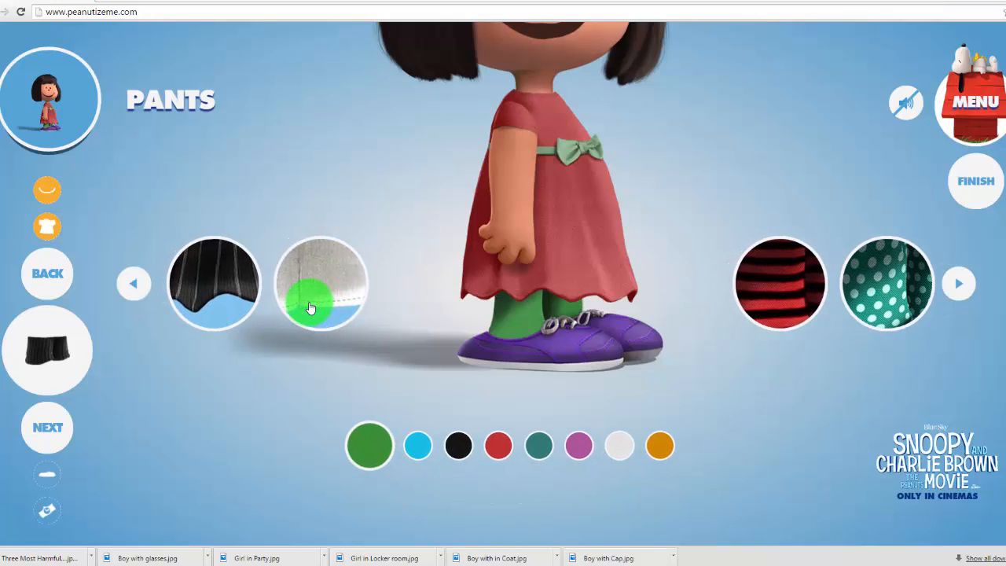
click(460, 446)
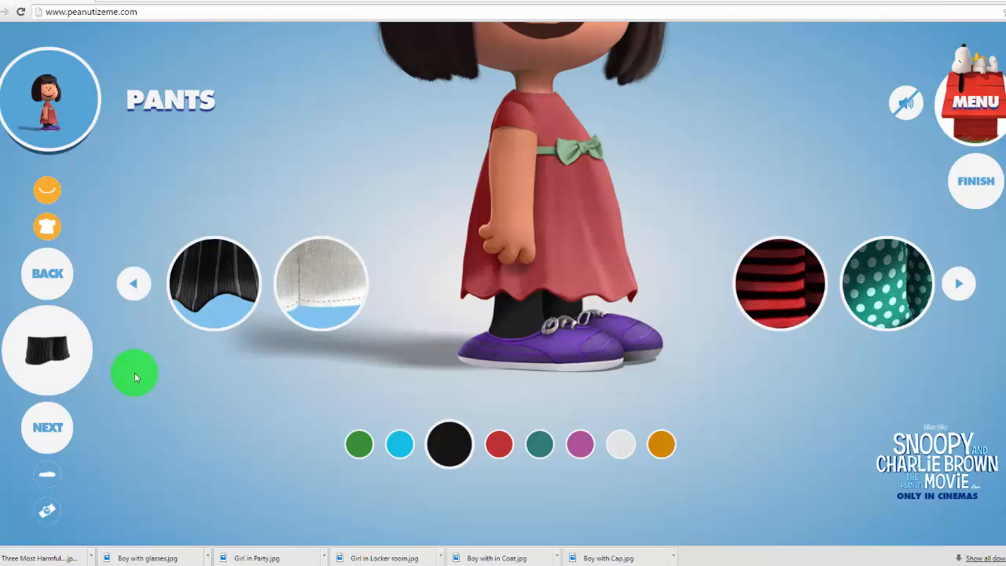
- Go on to the shoes, try the dark grey boots, black oxfords, white-and-pink and pink shoes, and settle on the black buckled shoes
click(48, 426)
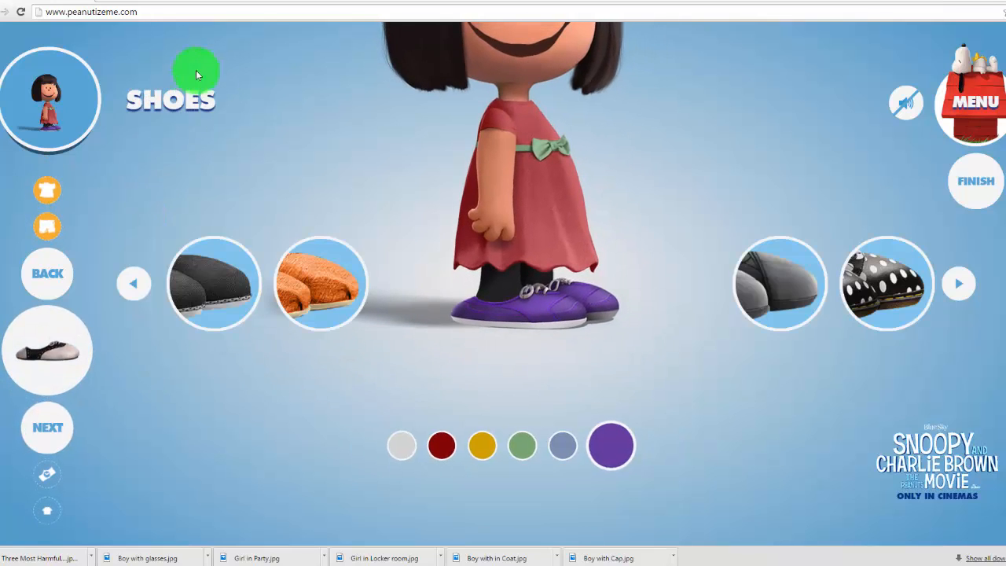
click(208, 303)
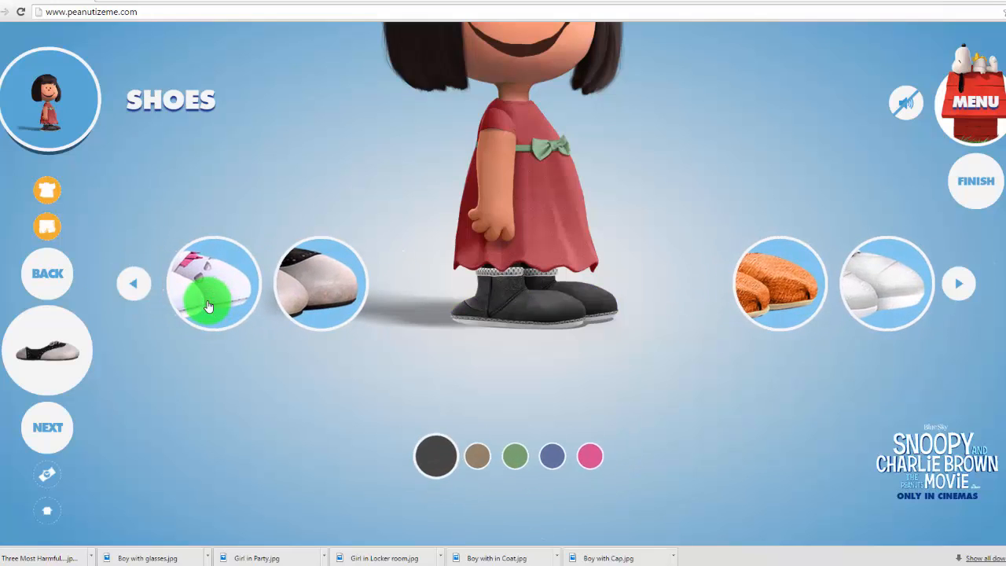
click(310, 294)
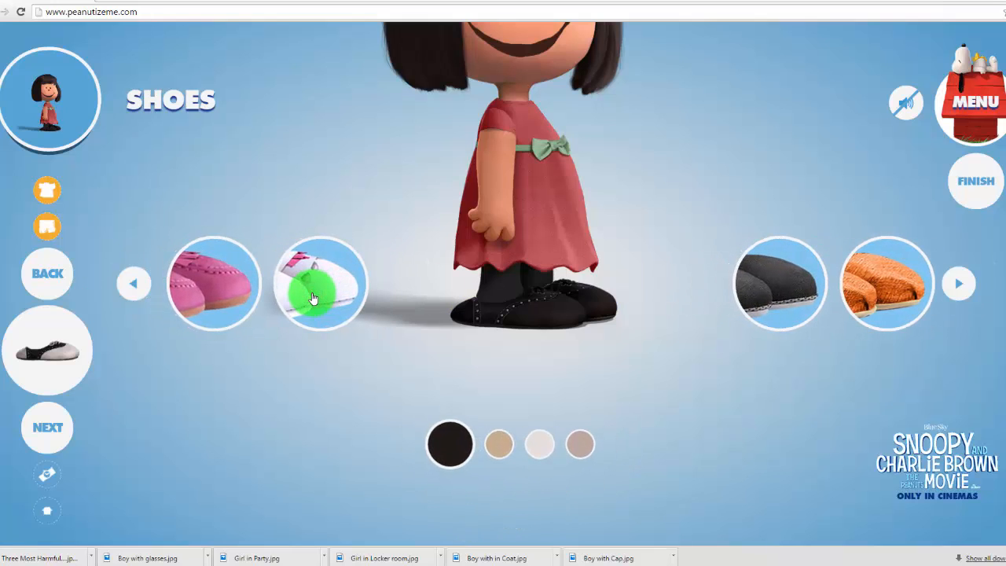
click(312, 297)
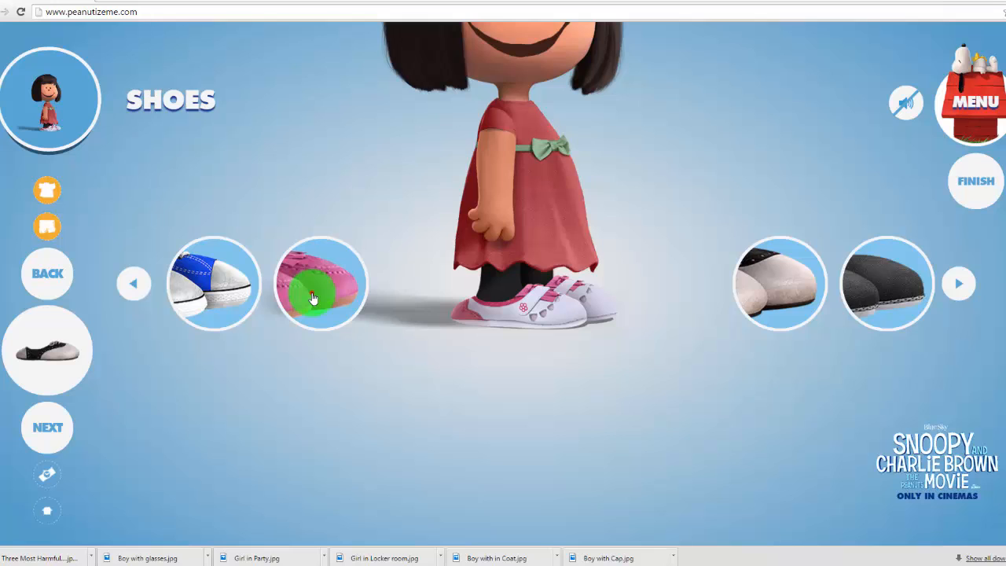
click(312, 297)
click(312, 295)
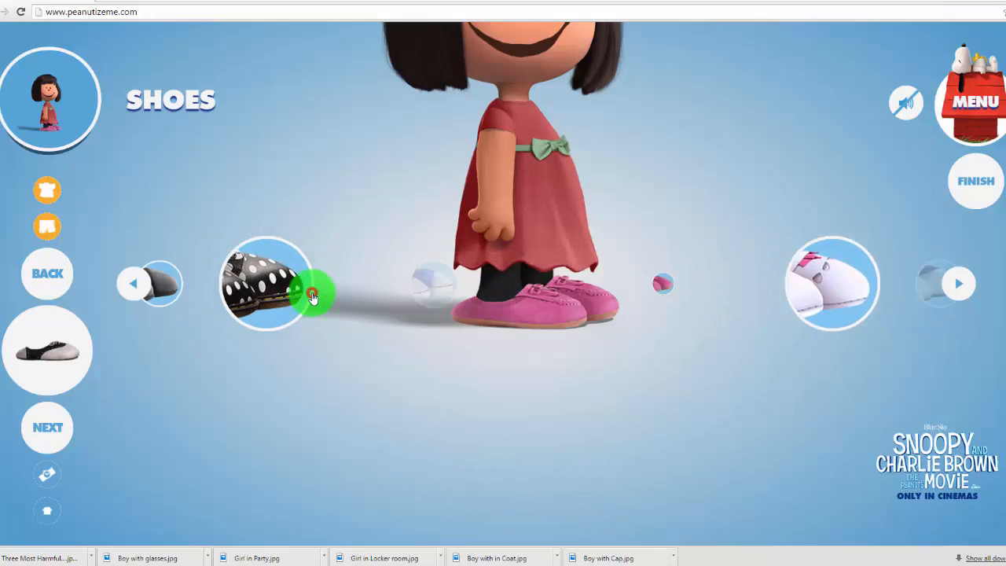
click(312, 297)
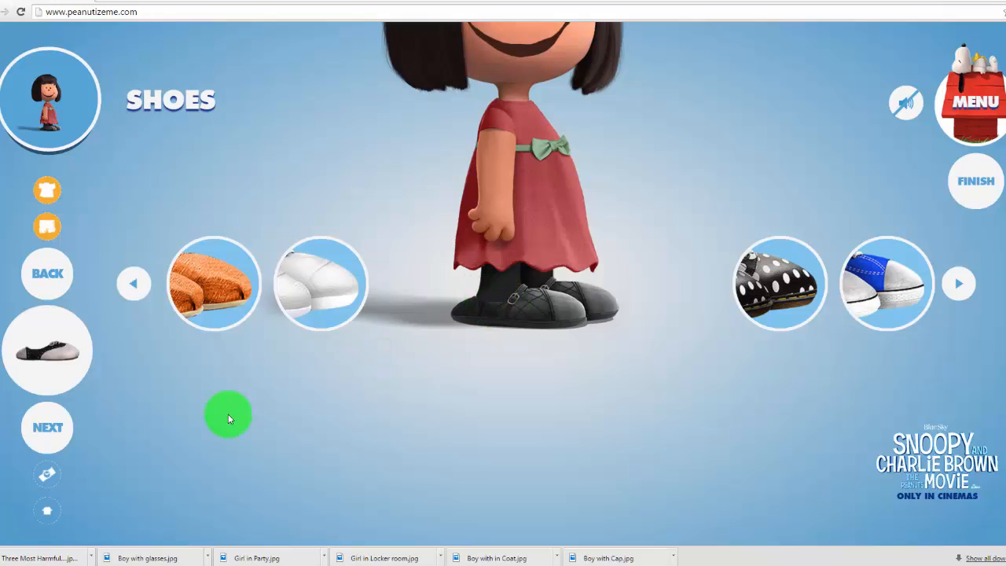
- Go on to the accessories, try the pink polka-dot, red-and-black braided and blue beaded bracelets, and settle on the orange watch
click(48, 431)
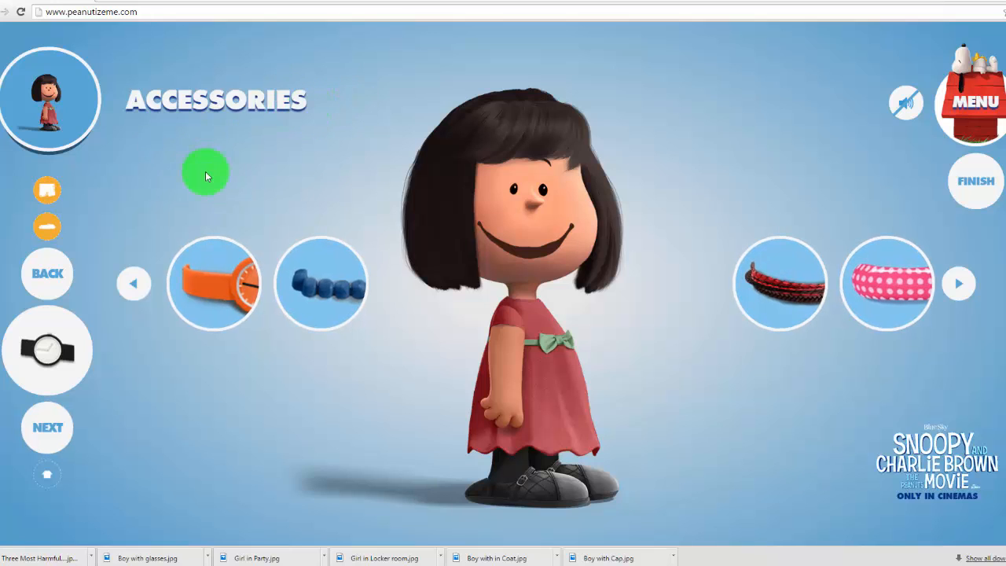
click(213, 282)
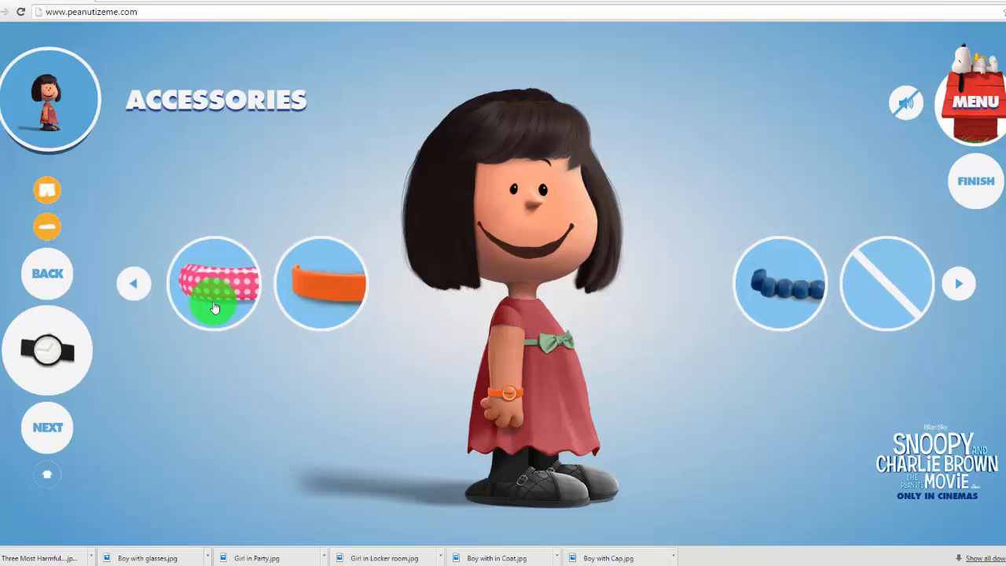
click(214, 307)
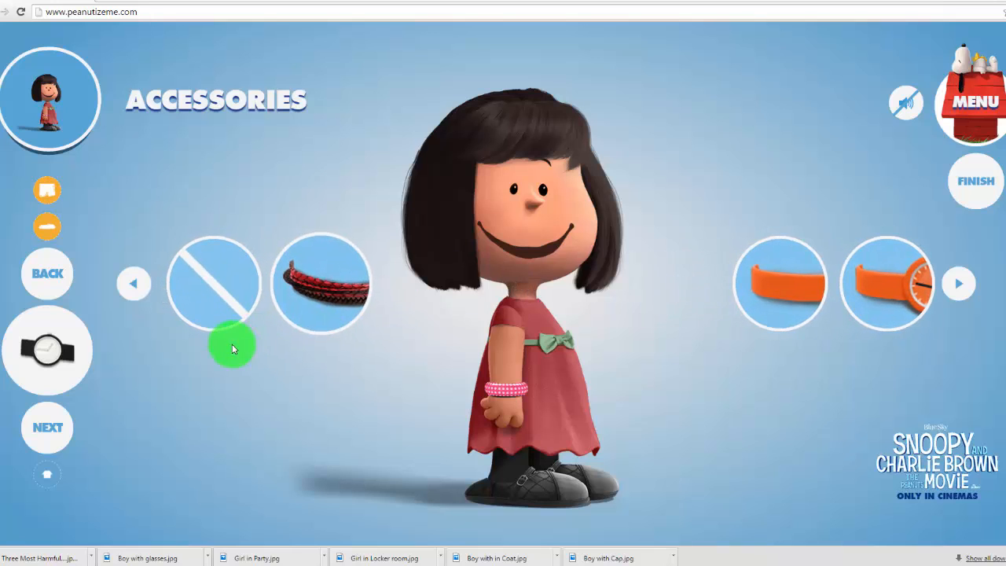
click(324, 291)
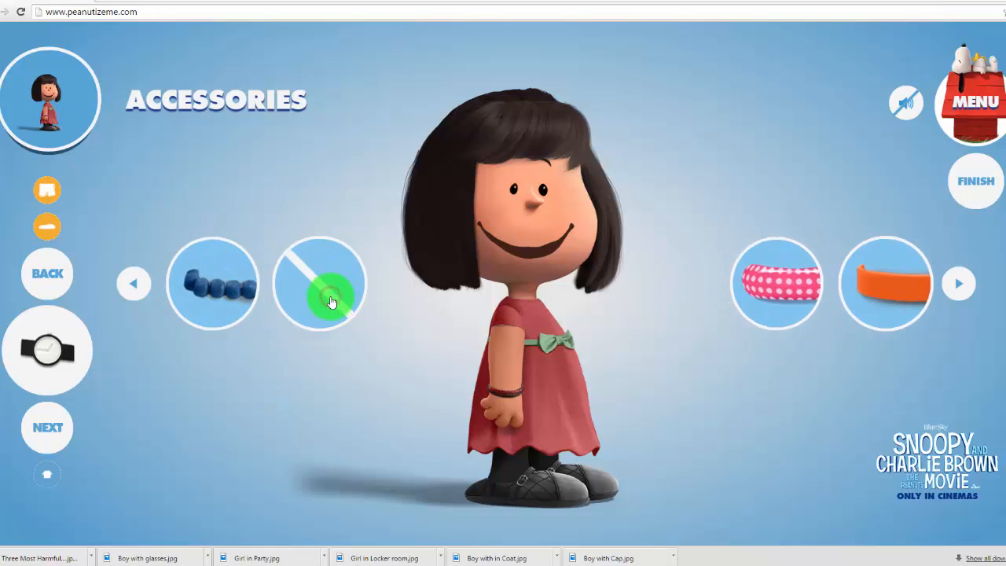
click(222, 289)
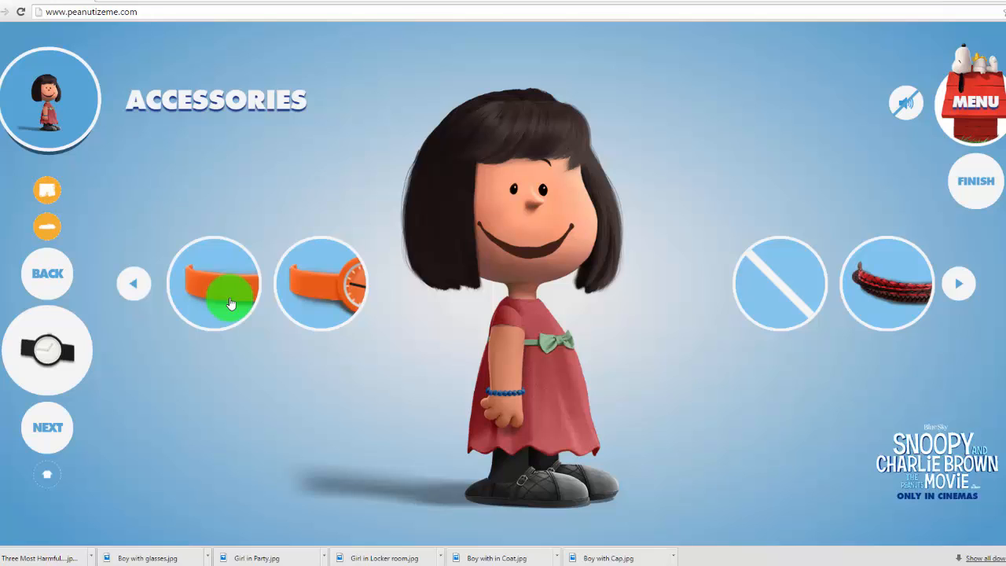
click(302, 288)
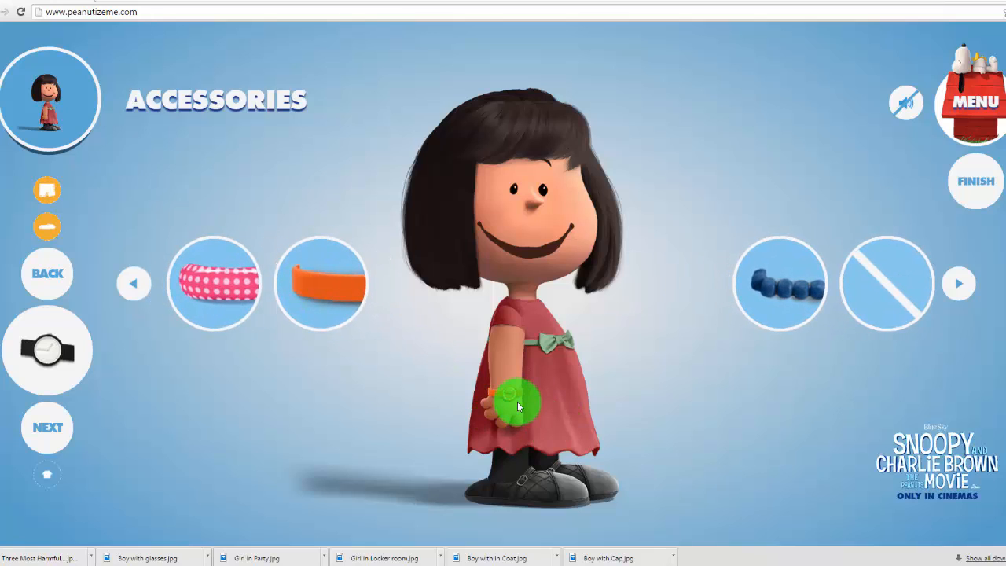
- Go on to the scene options and try the plain blue, school lockers, snowy blue house, snowy fence and autumn yard backgrounds
click(47, 428)
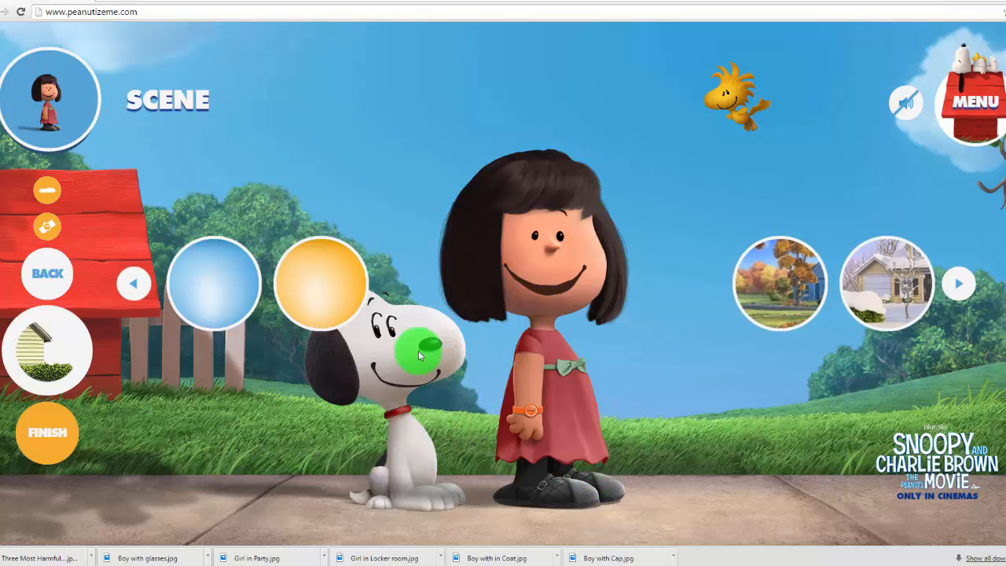
click(220, 294)
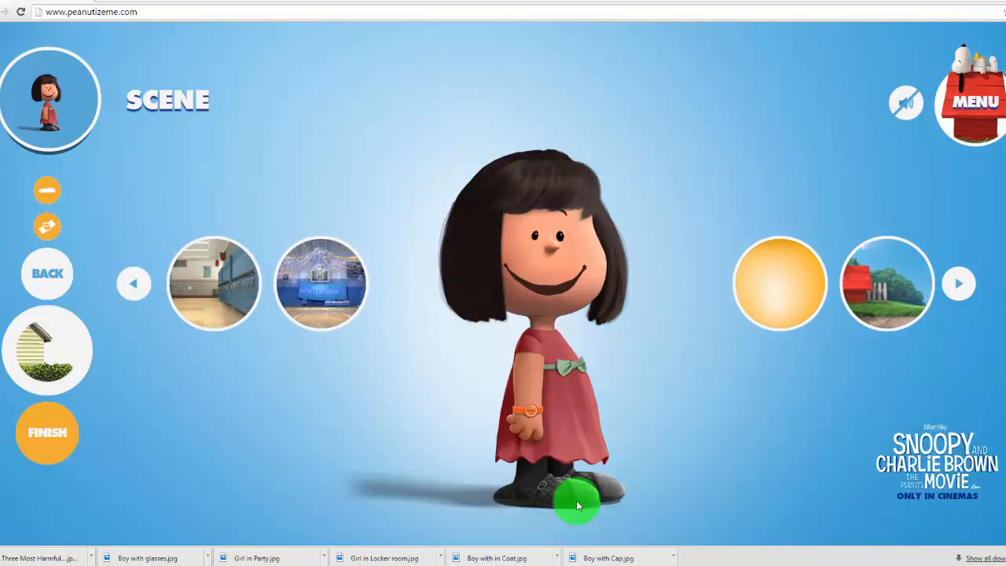
click(340, 316)
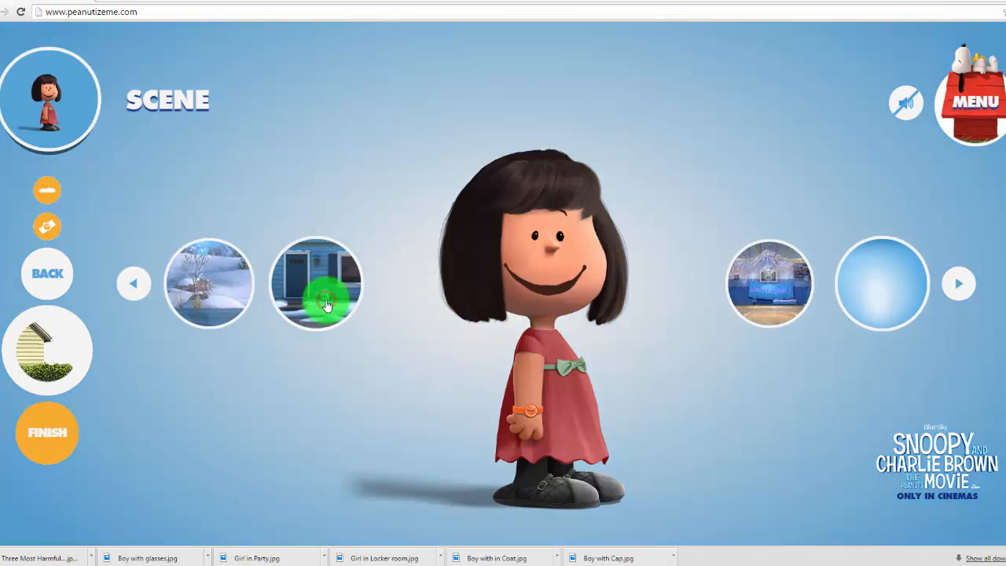
click(326, 305)
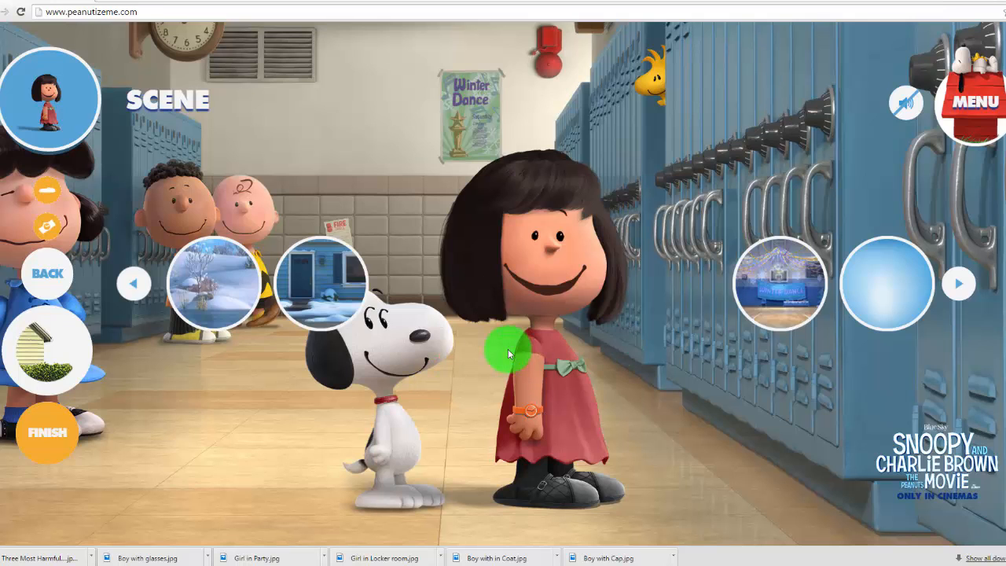
click(339, 288)
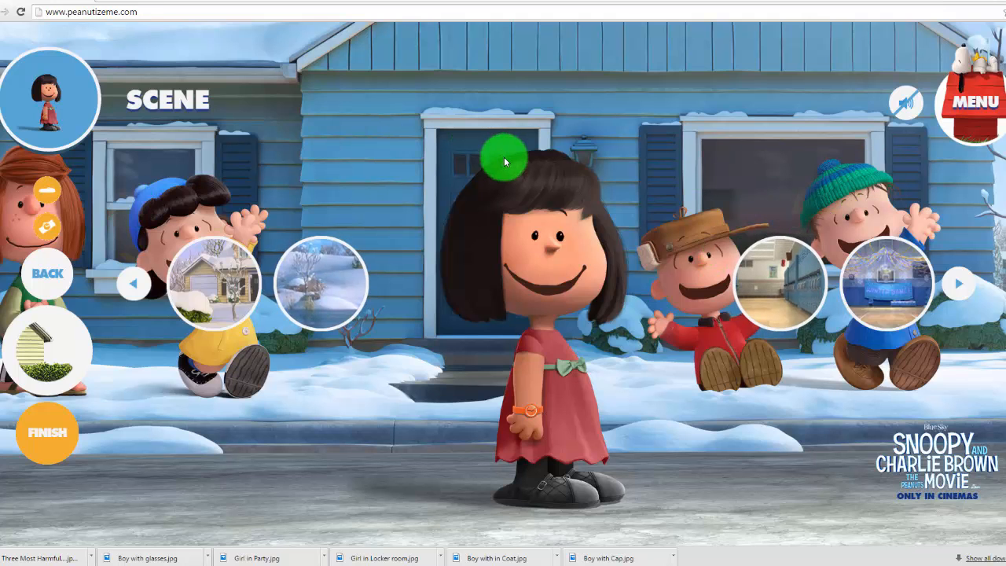
click(214, 271)
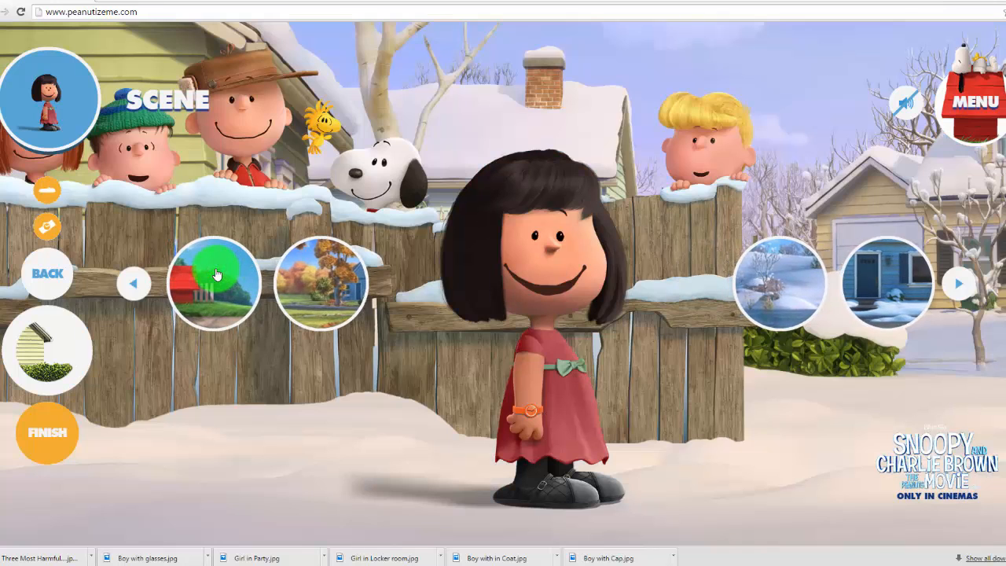
click(341, 284)
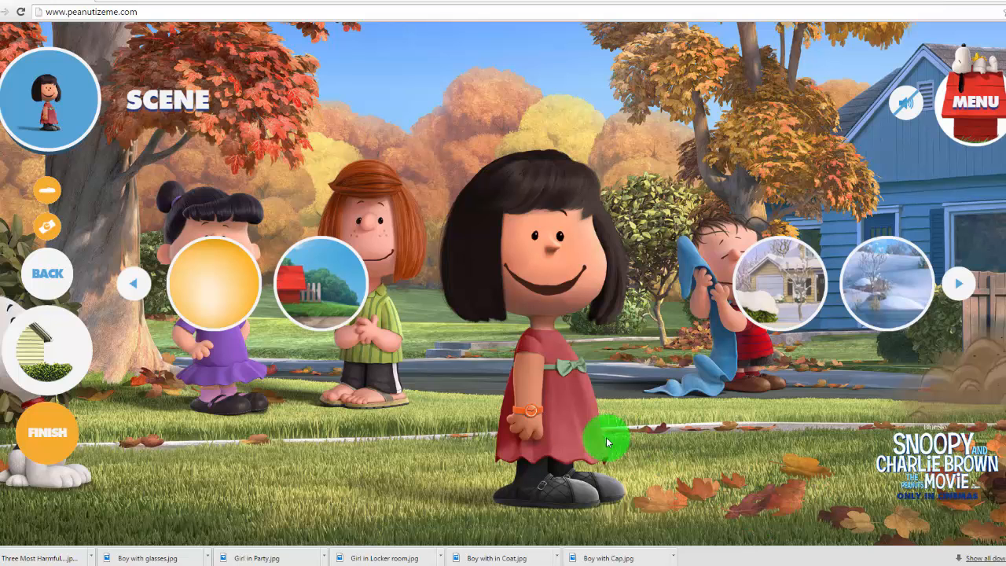
- Compare the snowy blue house, Winter Dance and plain blue scenes, and settle on the red doghouse scene with Snoopy and Woodstock
click(321, 292)
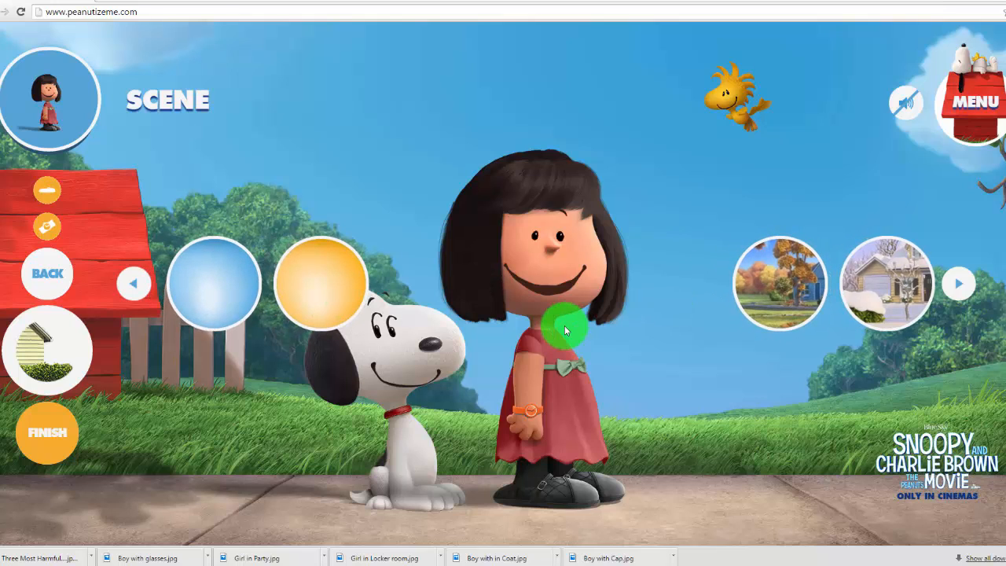
click(892, 291)
click(893, 291)
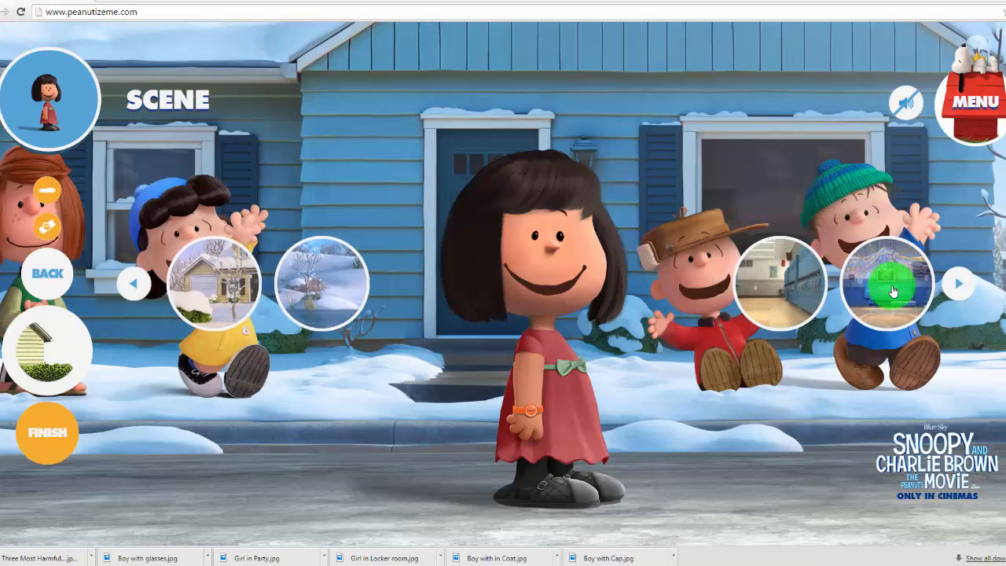
click(893, 291)
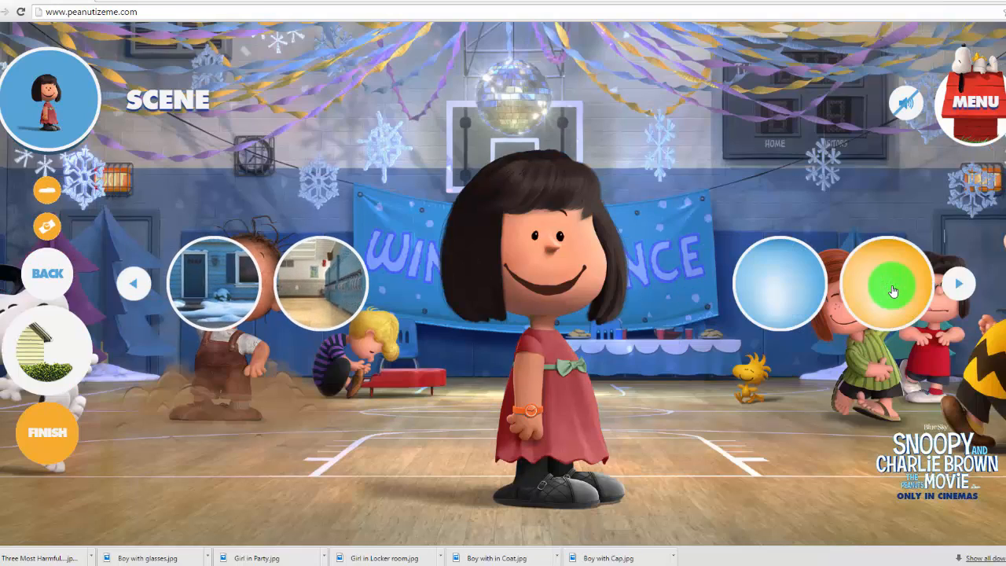
click(796, 291)
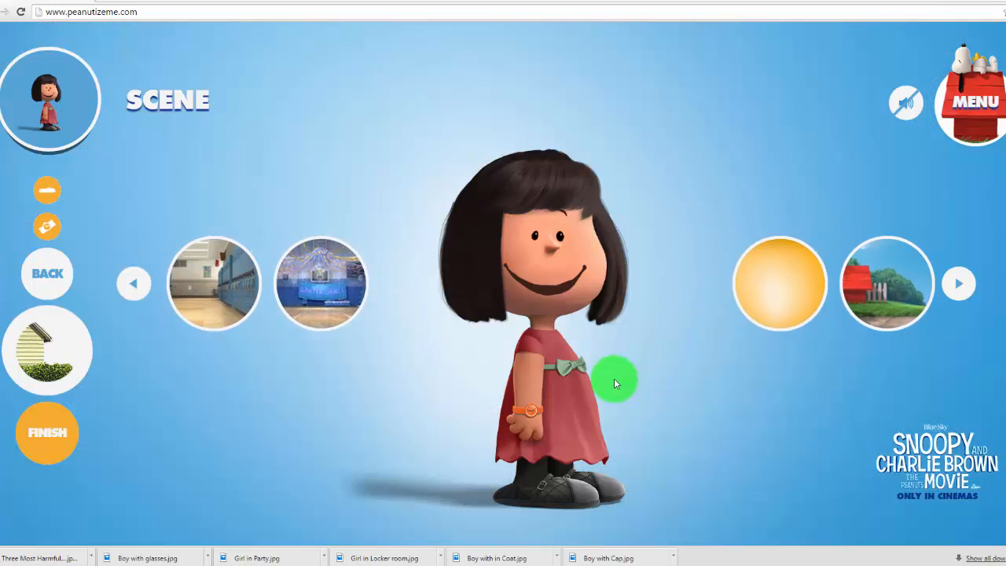
click(904, 289)
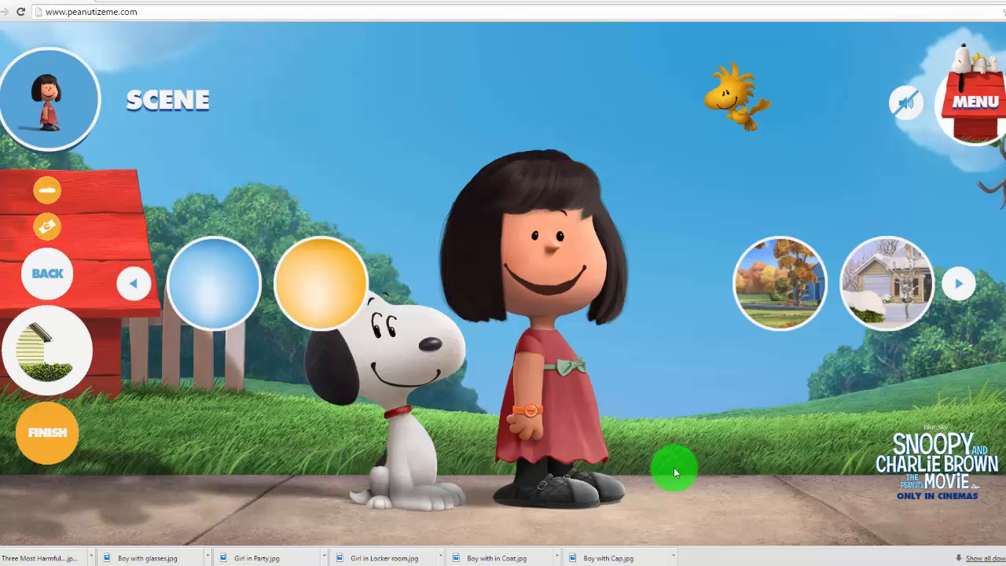
- Finish the character in the doghouse scene and download the creation as a profile picture
click(65, 444)
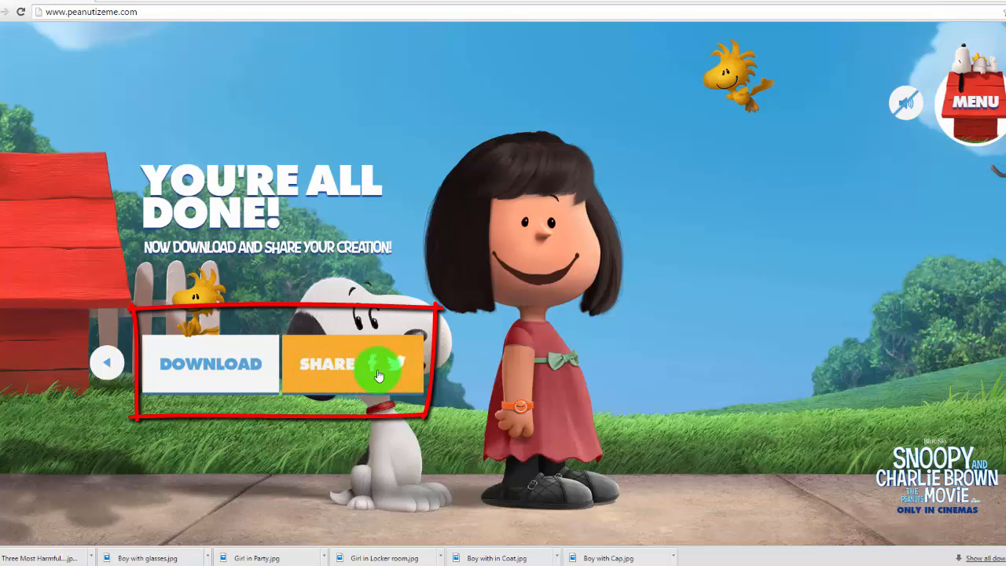
click(239, 379)
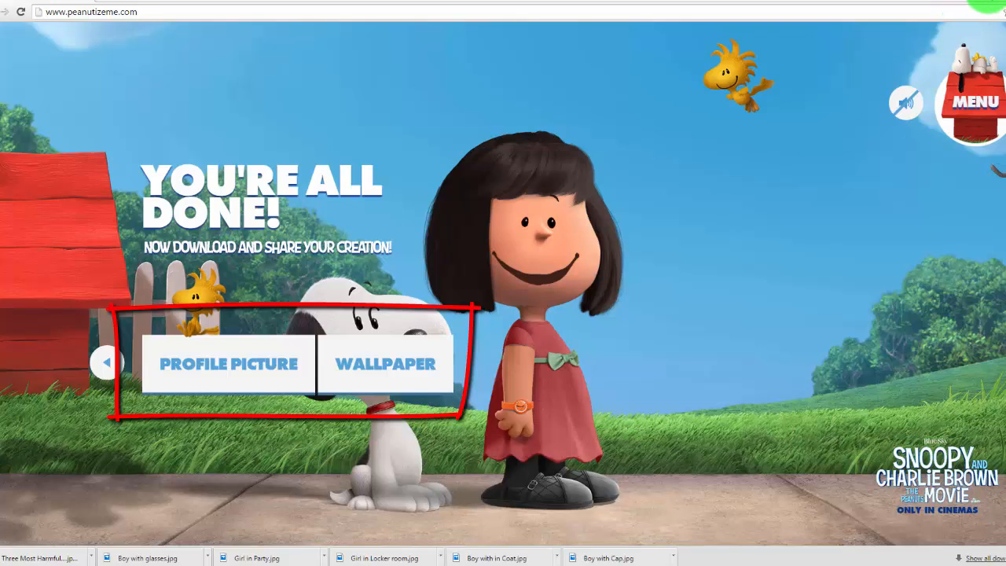
click(245, 366)
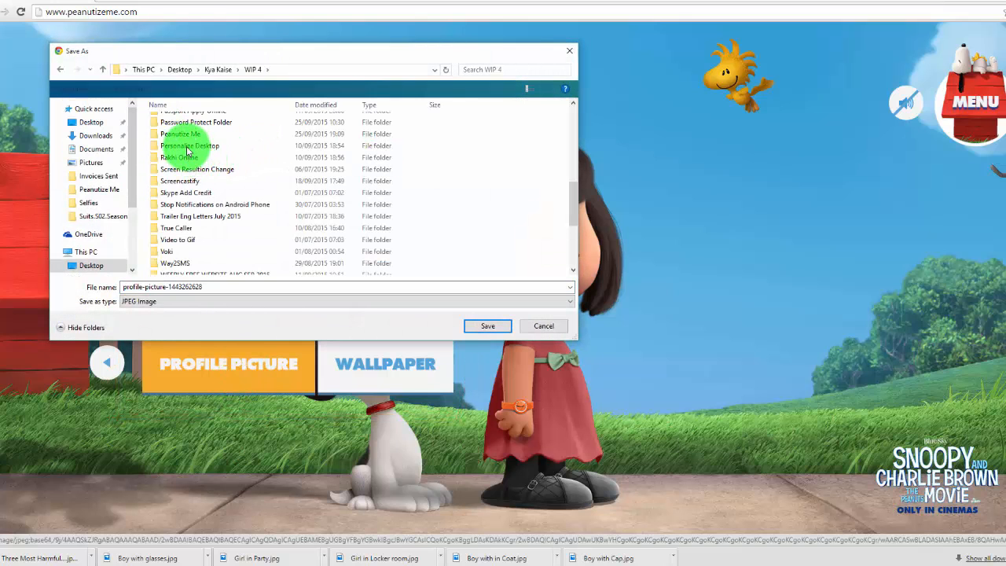
- Save the image in the Peanutize Me folder under the file name "profile-picture- 26 sep"
double_click(185, 135)
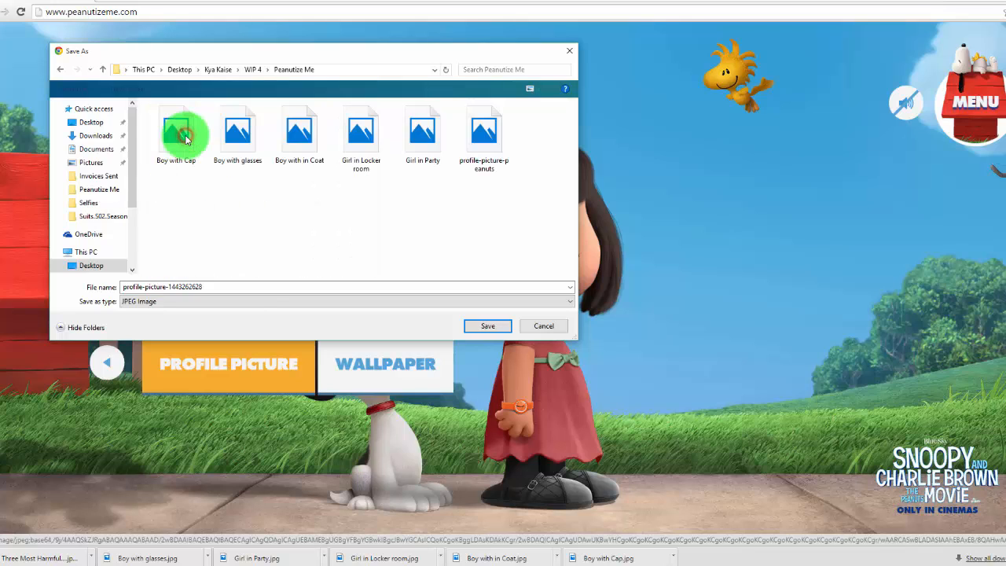
click(213, 288)
double_click(212, 288)
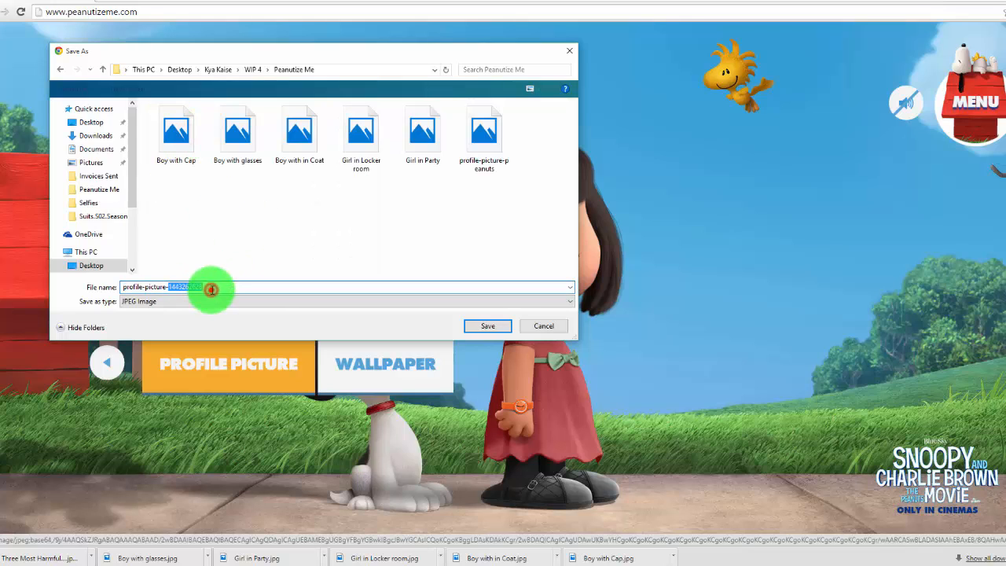
key(BackSpace)
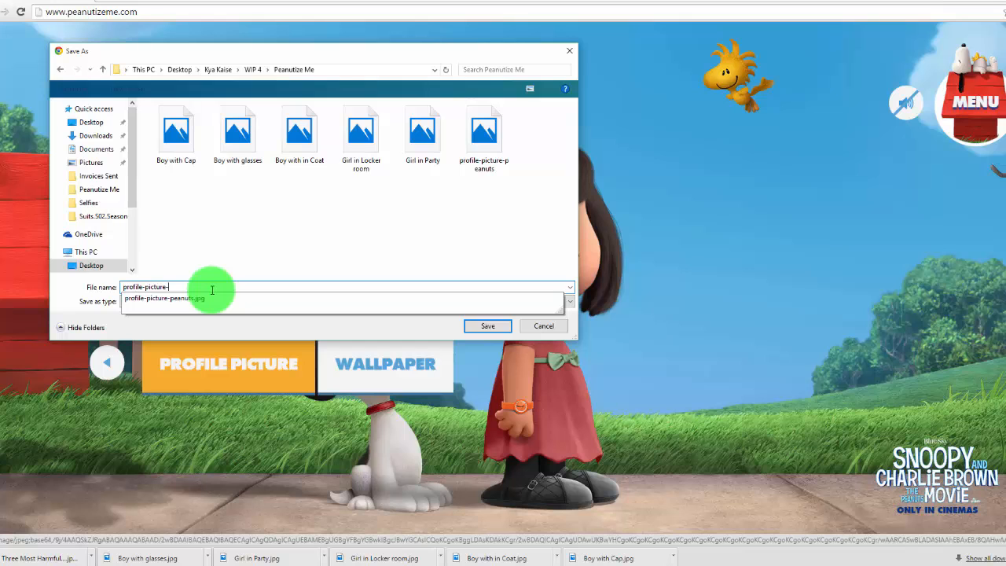
text(26 sep)
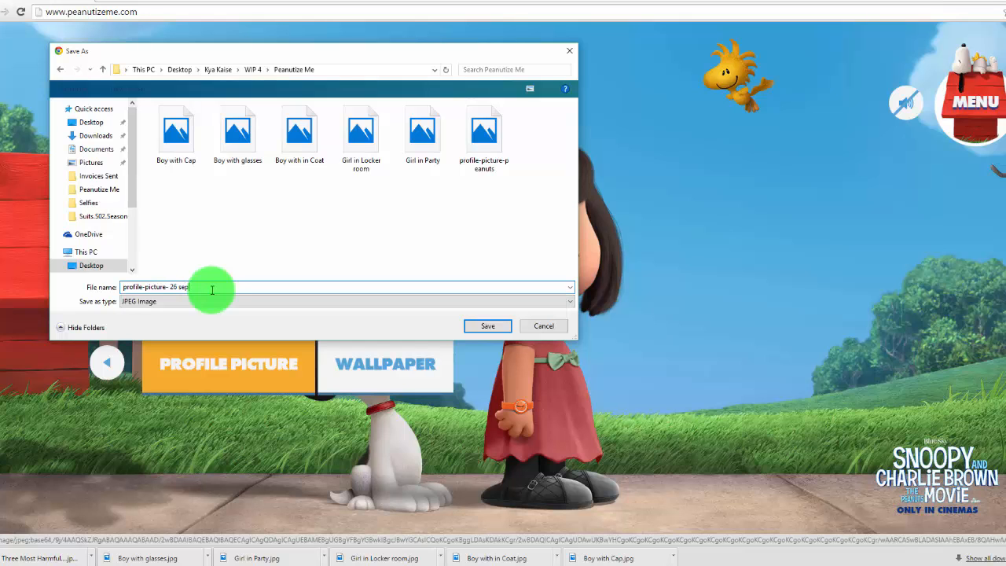
key(Return)
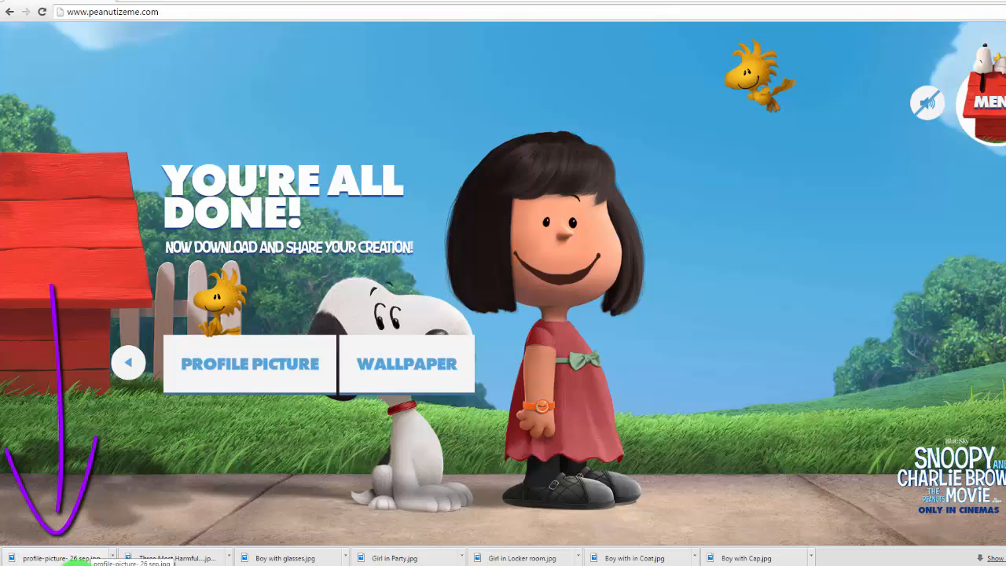
- Open facebook.com in another browser tab and go to the account's own profile page
click(125, 2)
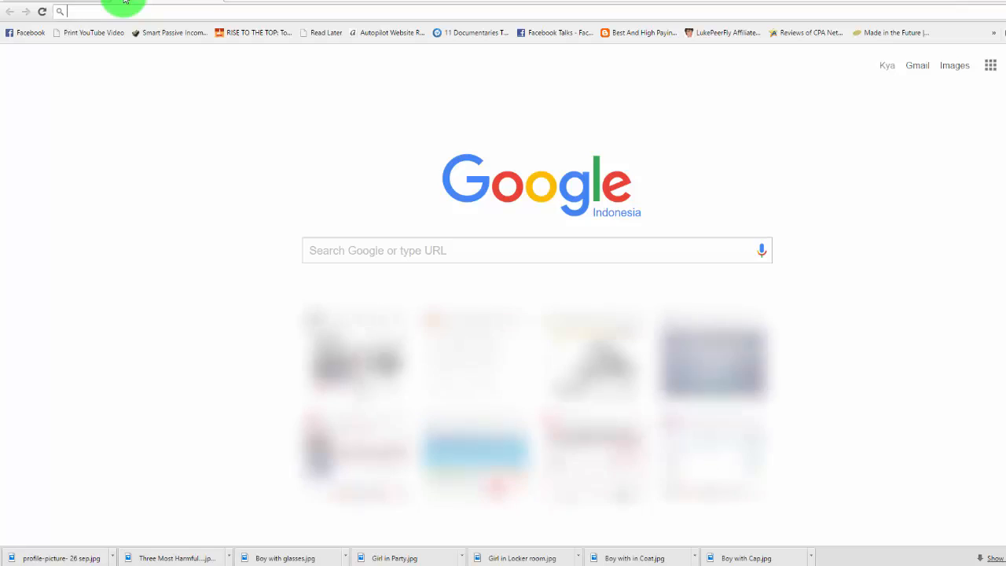
text(facebook.com)
key(Return)
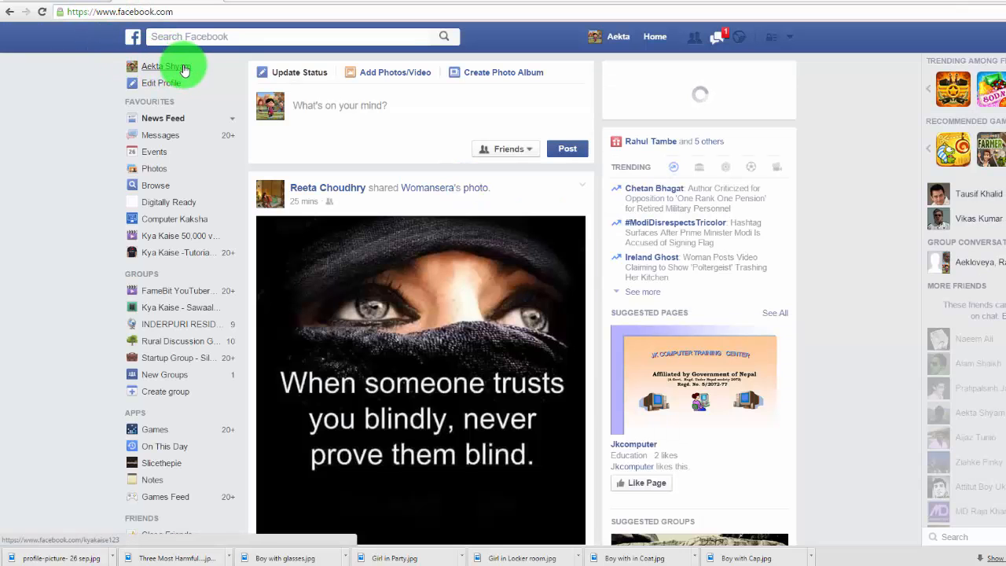
click(169, 69)
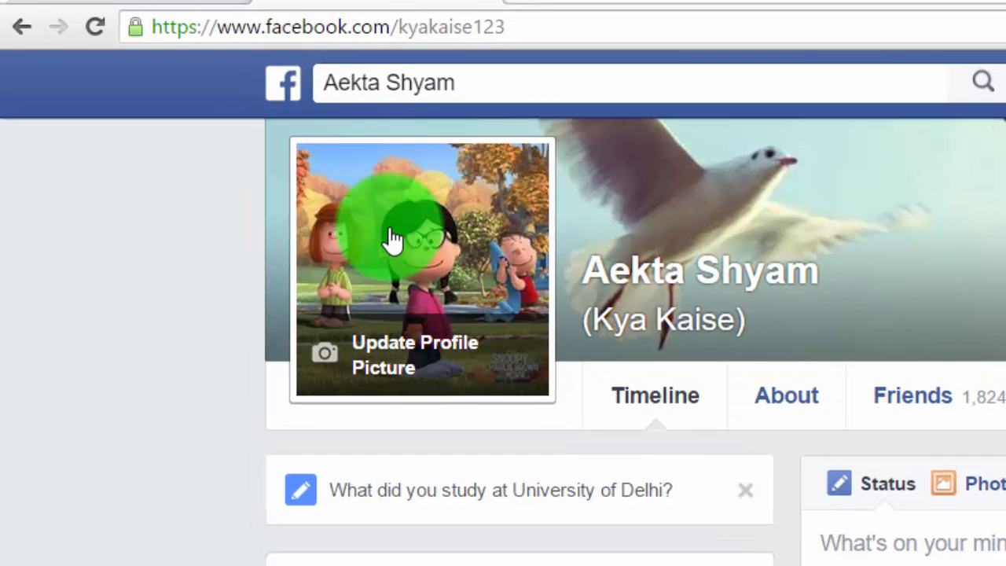
- Update the profile picture by uploading the "profile-picture- 26 sep" image from the Peanutize Me folder
click(326, 370)
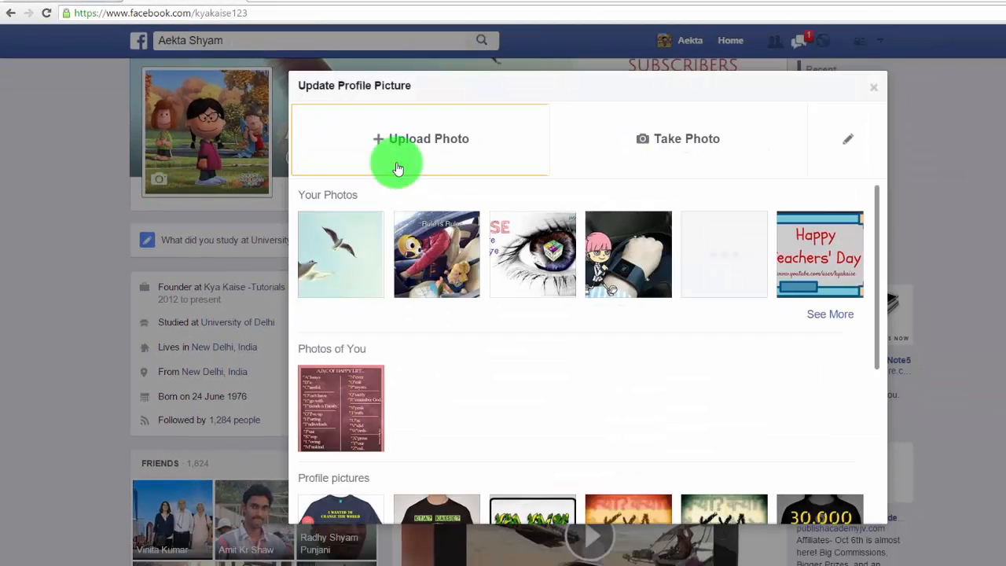
click(453, 145)
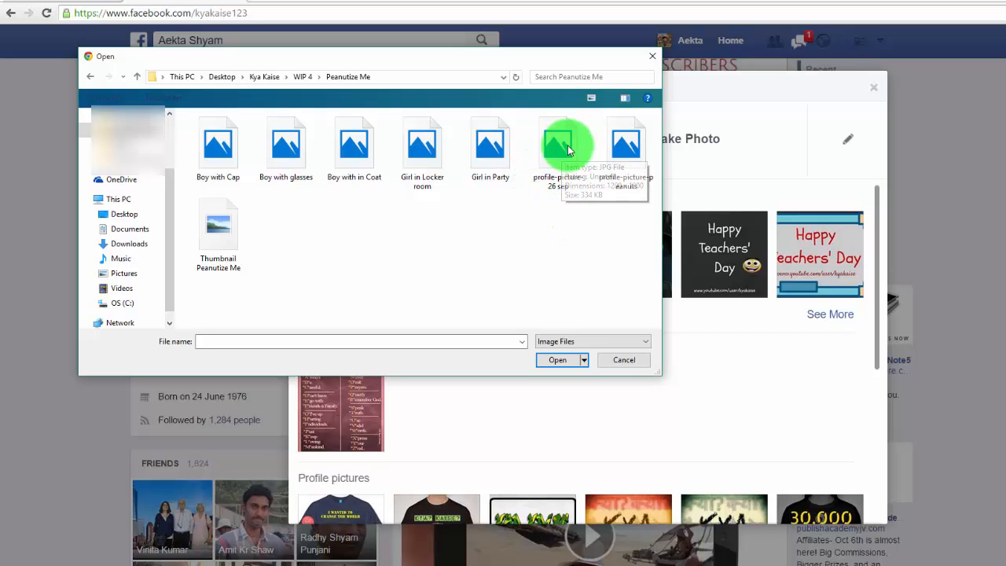
double_click(567, 145)
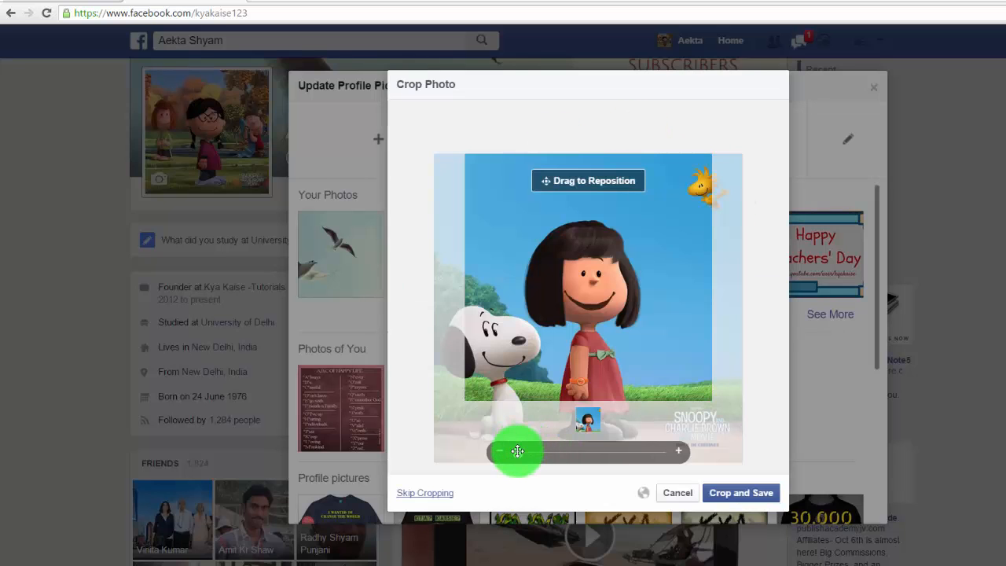
- Zoom slightly into the photo, shift it up inside the crop frame, and save it as the profile picture
click(518, 451)
mouse_move(518, 451)
mouse_down()
mouse_move(599, 453)
mouse_move(512, 451)
mouse_move(533, 451)
mouse_up()
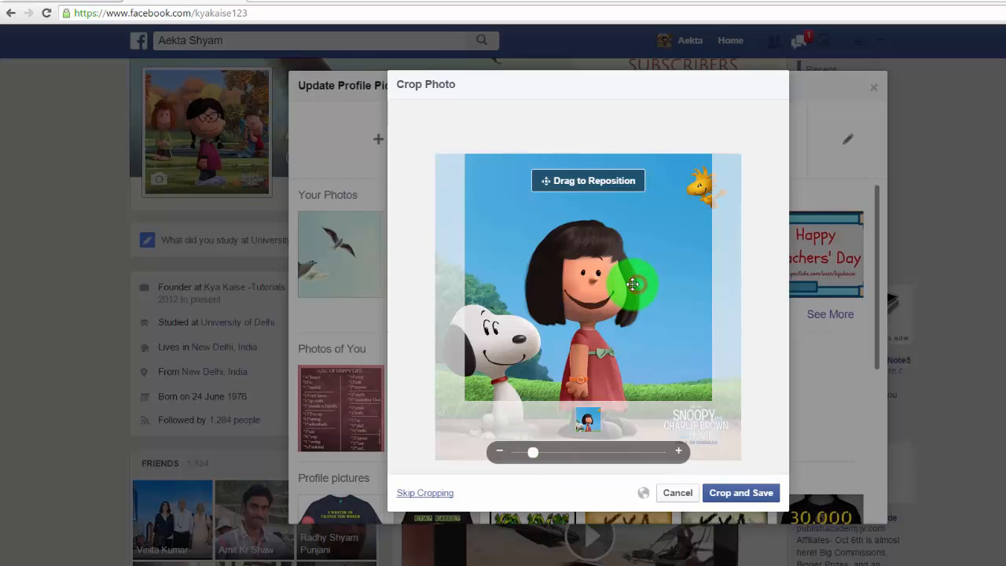
mouse_move(633, 284)
mouse_down()
mouse_move(620, 283)
mouse_move(637, 272)
mouse_up()
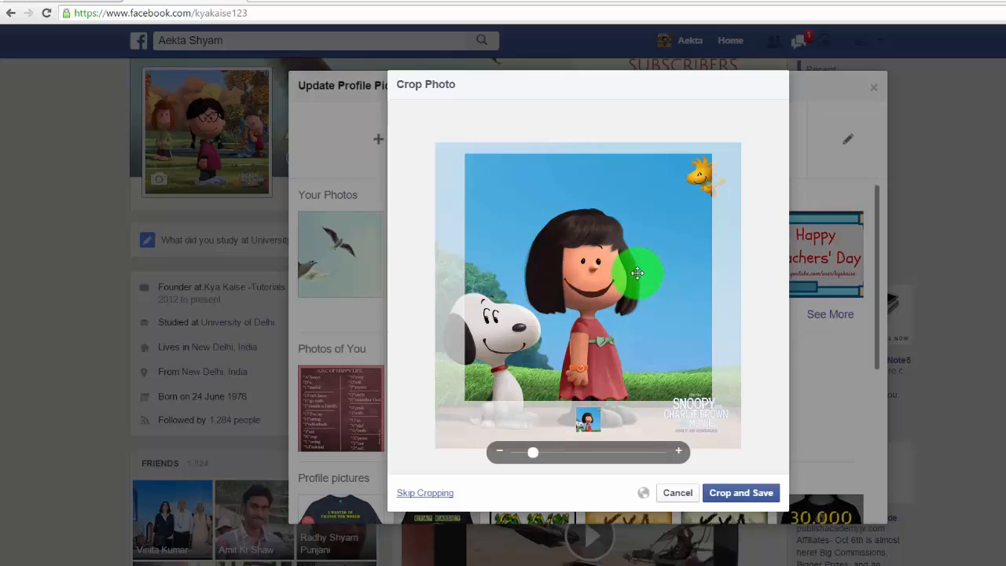
click(731, 497)
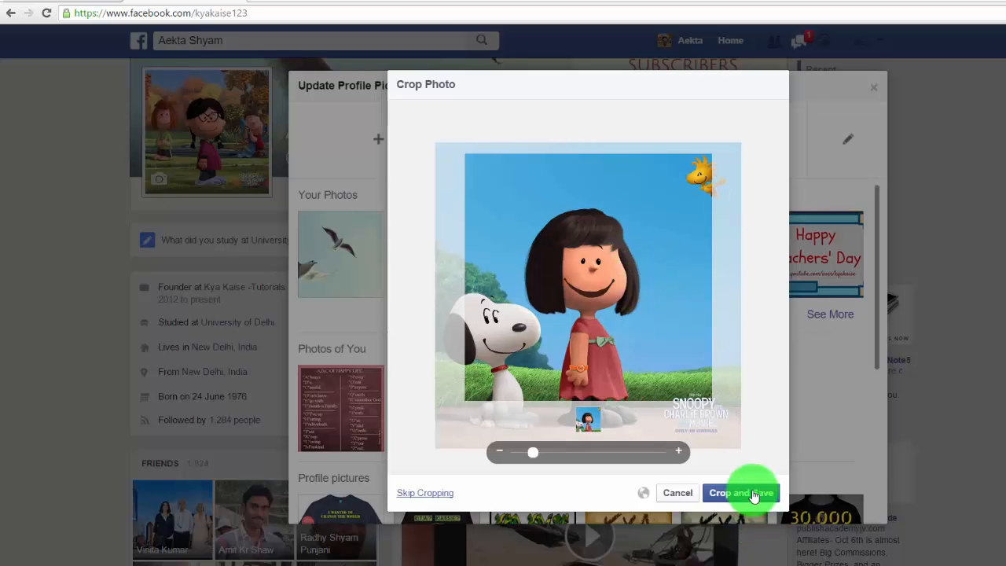
click(753, 494)
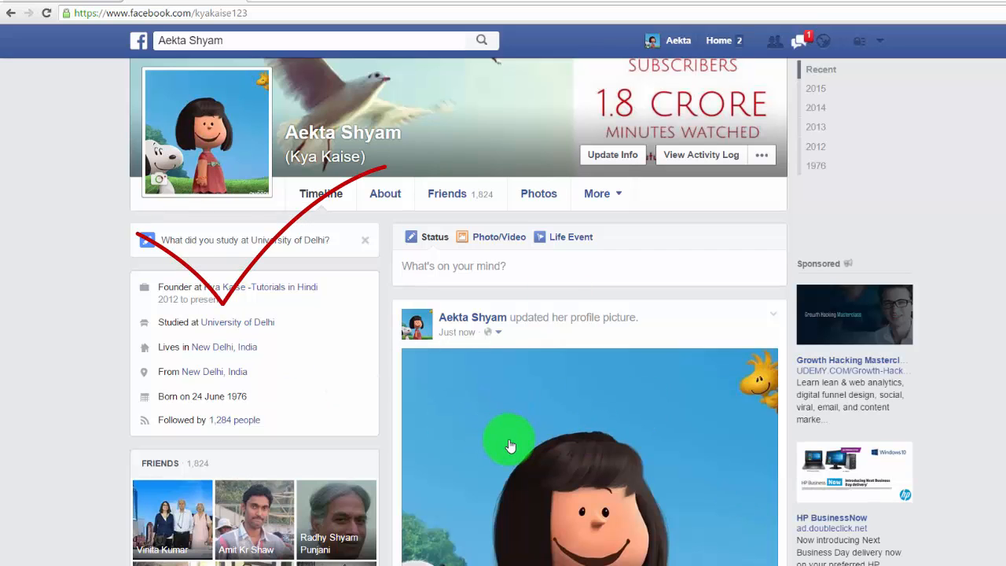
scroll(510, 445, down, 3)
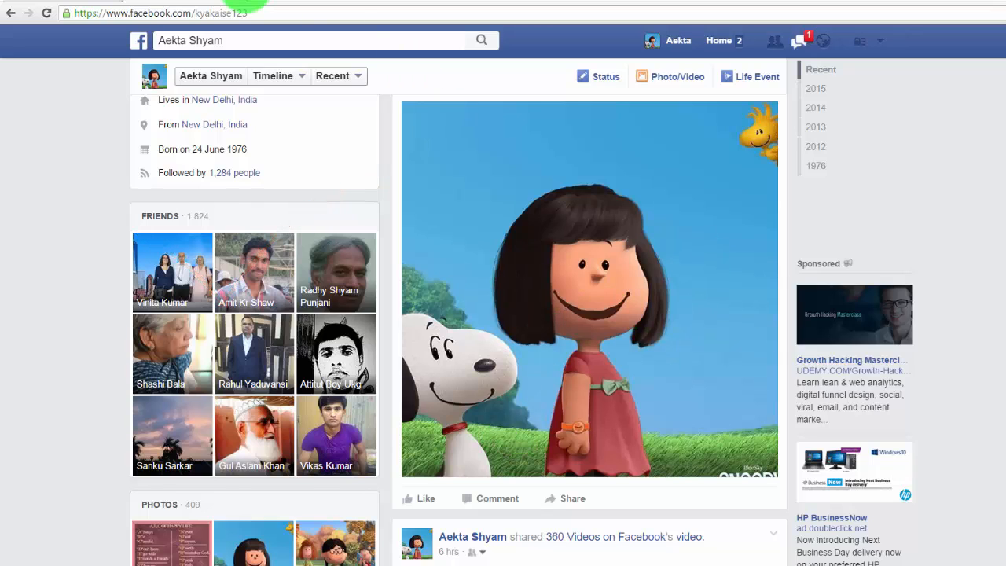
- Return to the peanutizeme.com page and reload the site to start over
click(66, 3)
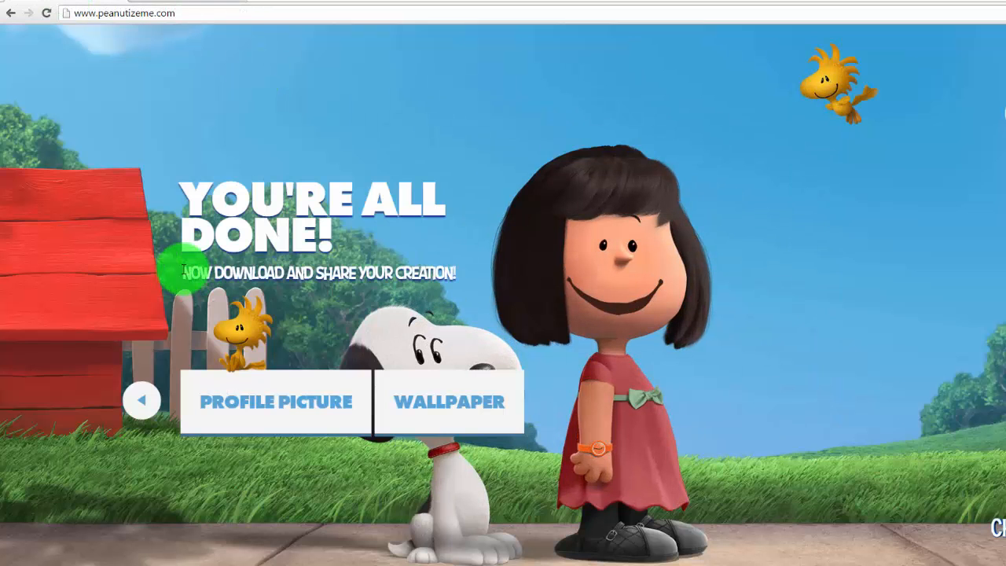
click(171, 13)
key(Return)
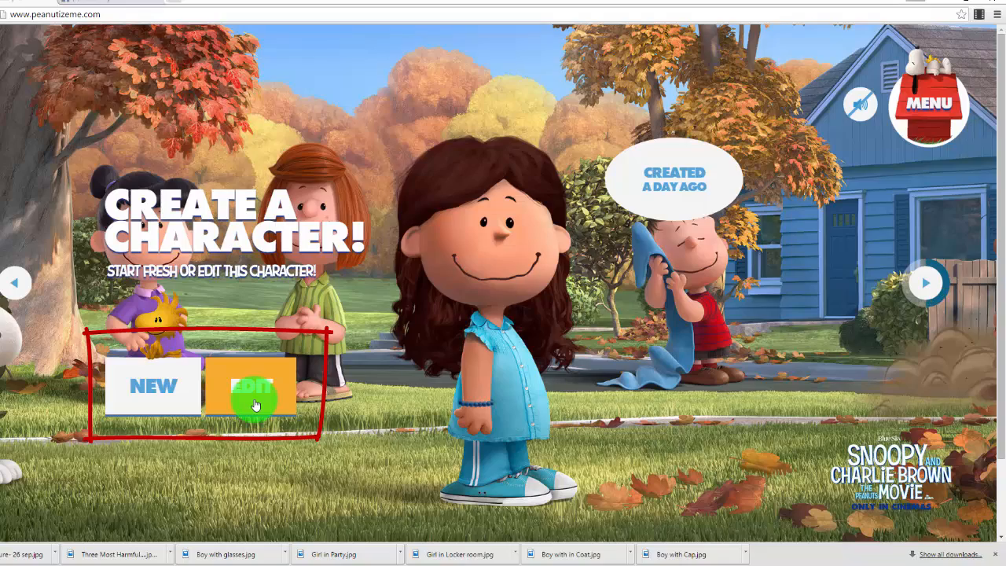
- Browse the previously created characters and open the boy with round sunglasses and green dotted shirt for editing
click(934, 285)
click(934, 284)
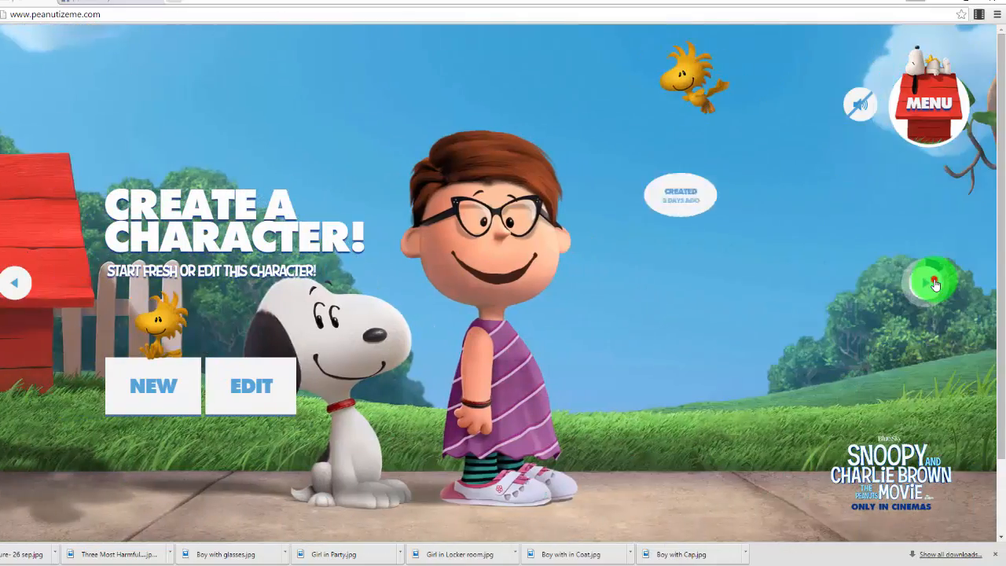
click(934, 284)
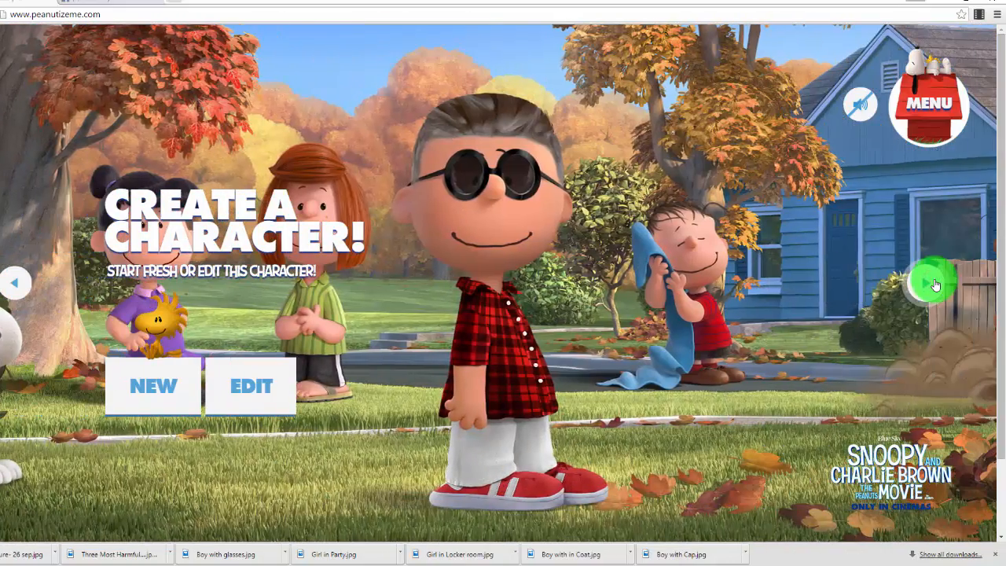
click(934, 284)
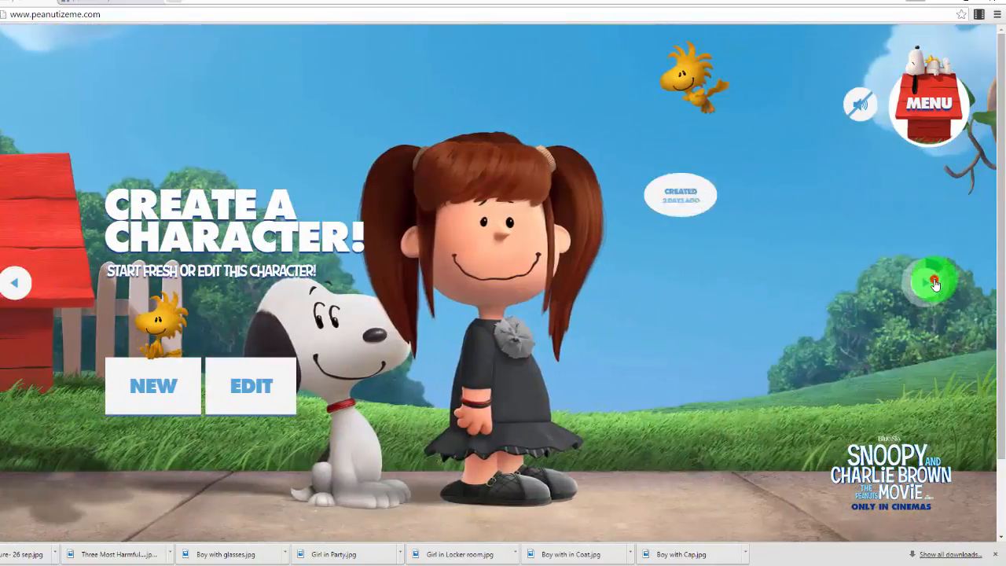
click(935, 284)
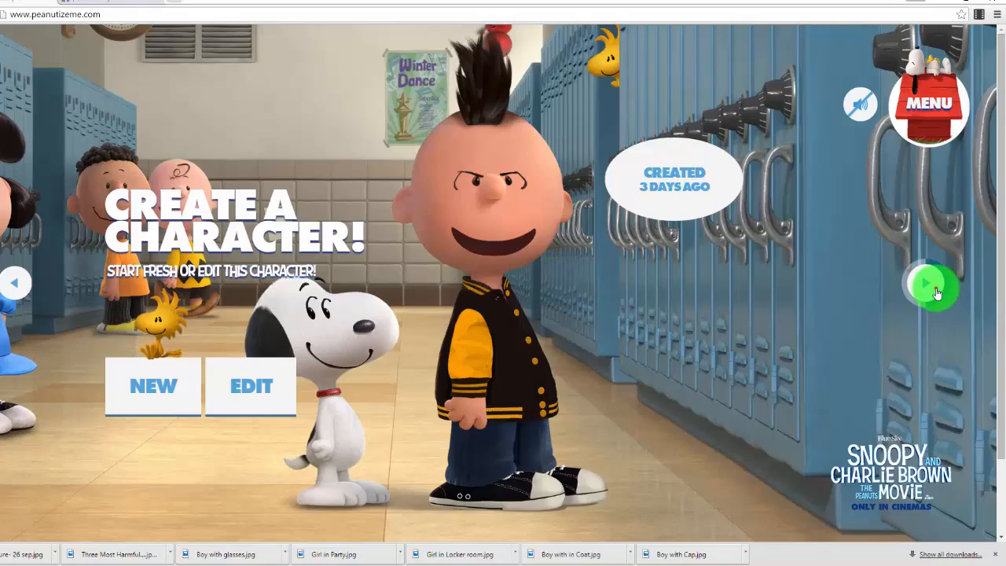
click(935, 287)
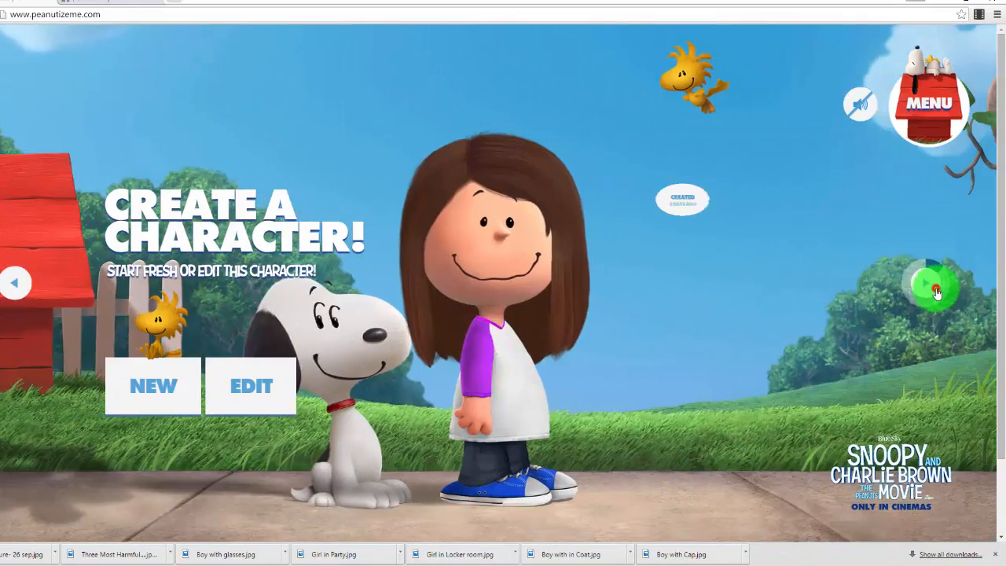
click(934, 287)
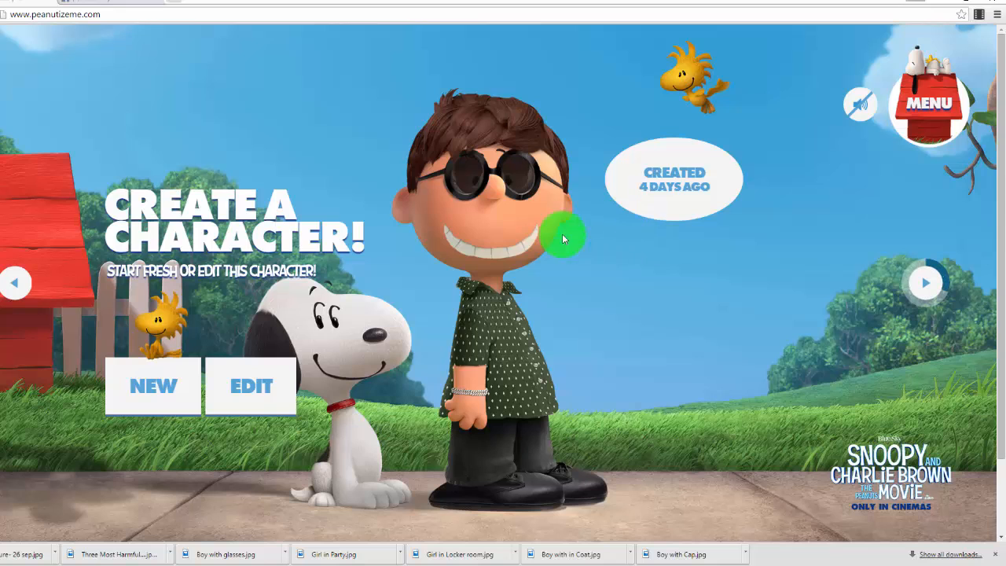
click(257, 388)
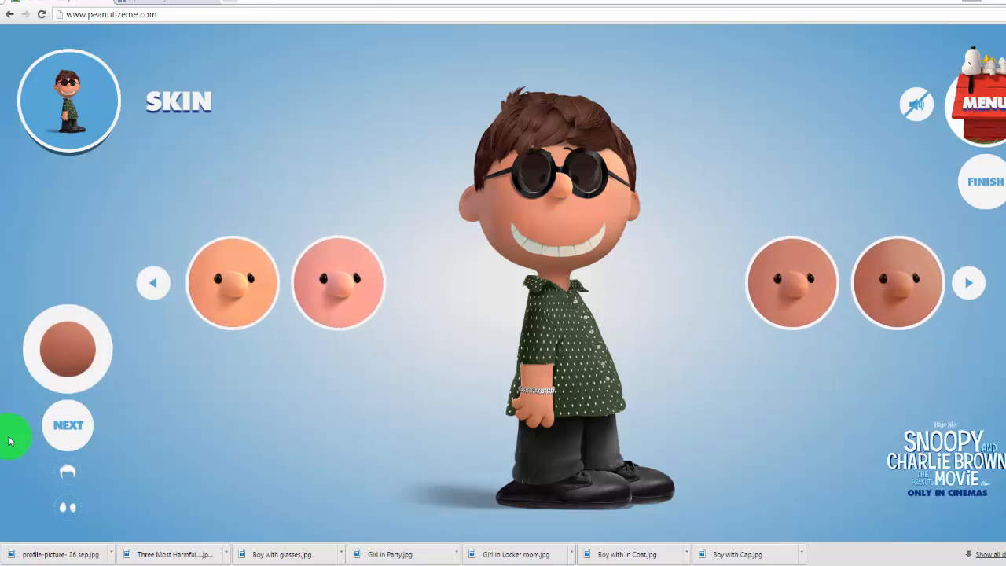
- Go on to the hair, try the spiky mohawk and smooth brown styles, and settle on the swept tousled style in darkest brown
click(68, 427)
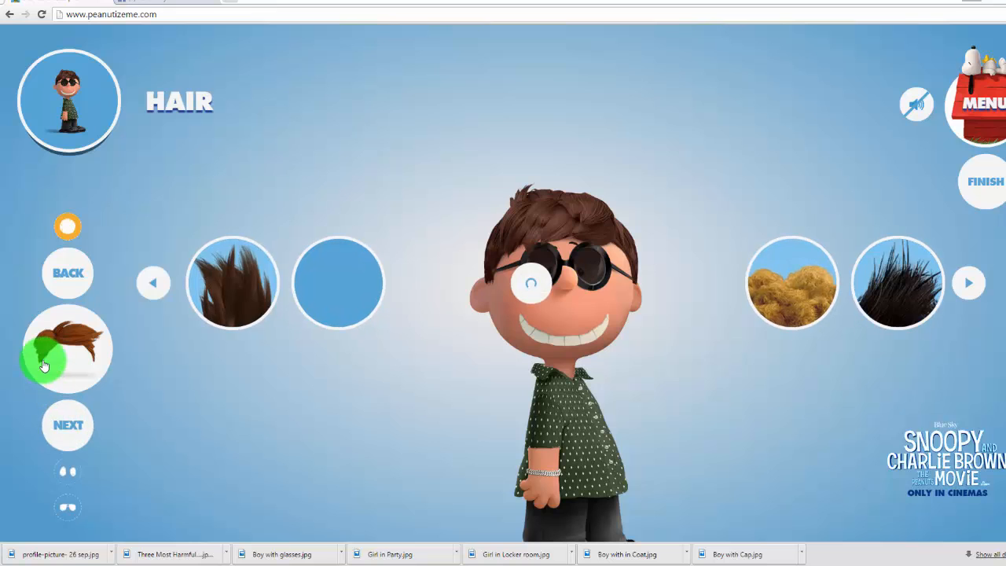
click(238, 306)
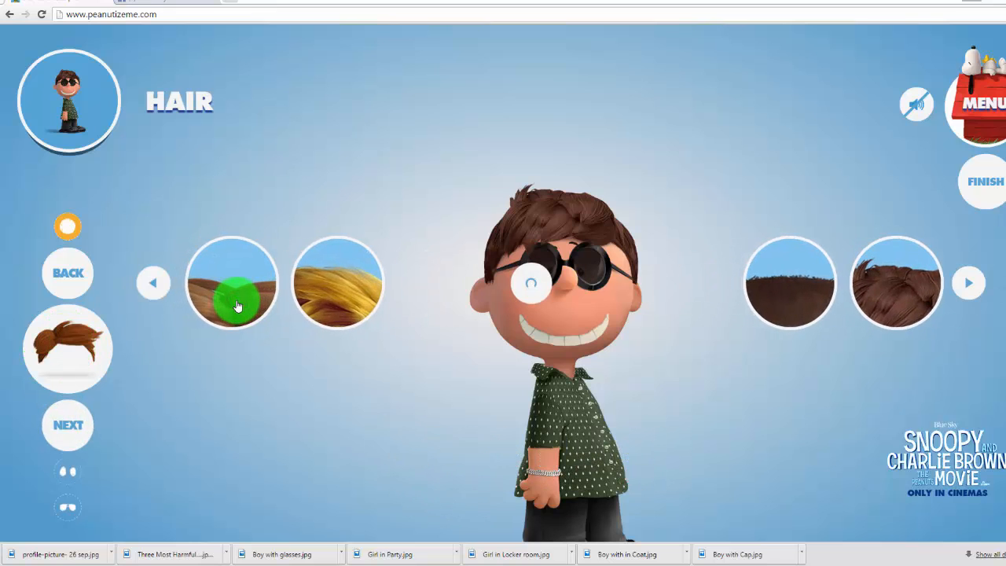
click(250, 292)
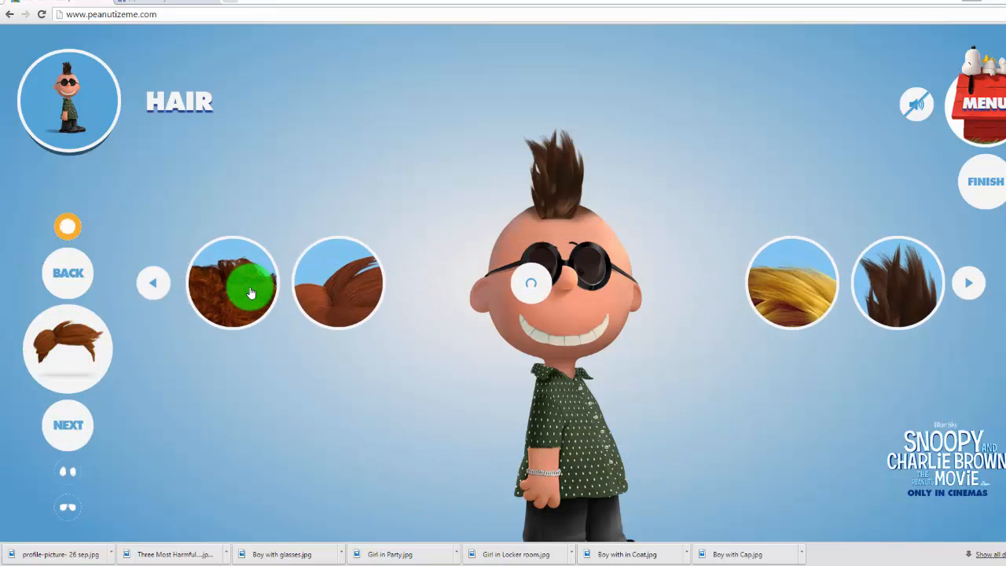
click(306, 283)
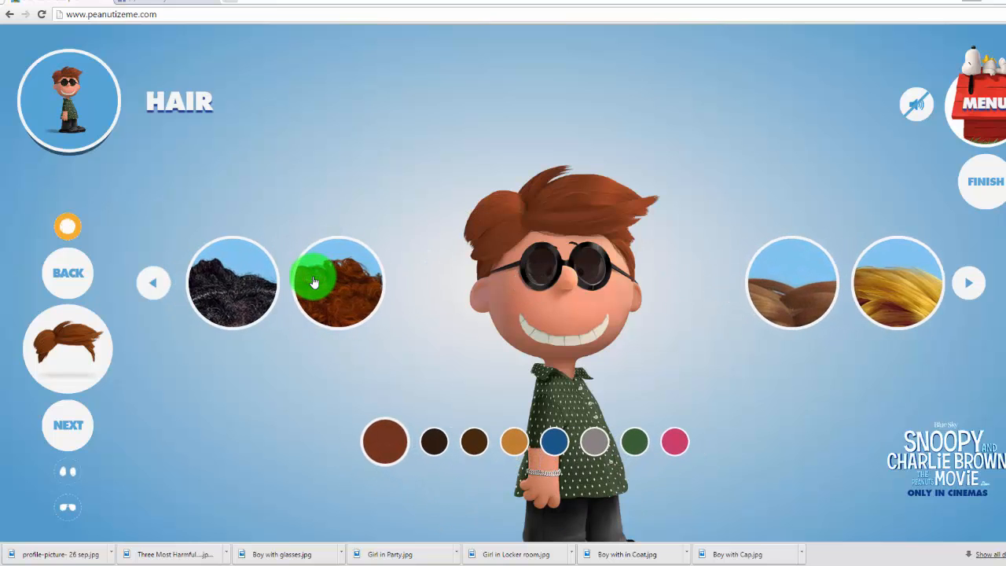
click(432, 444)
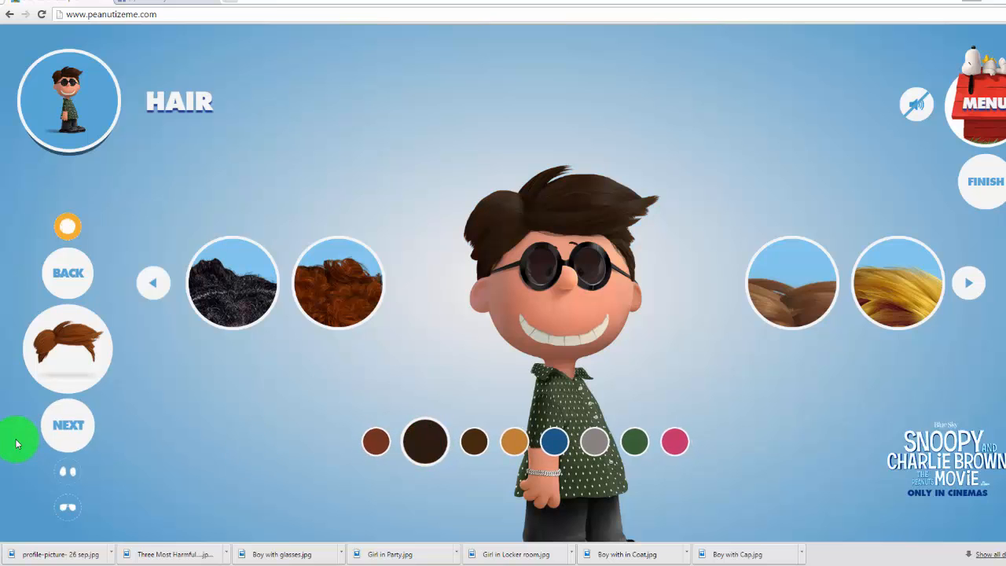
- Go on to the eyes and pick the pair with the raised, nearly flat eyebrows
click(68, 425)
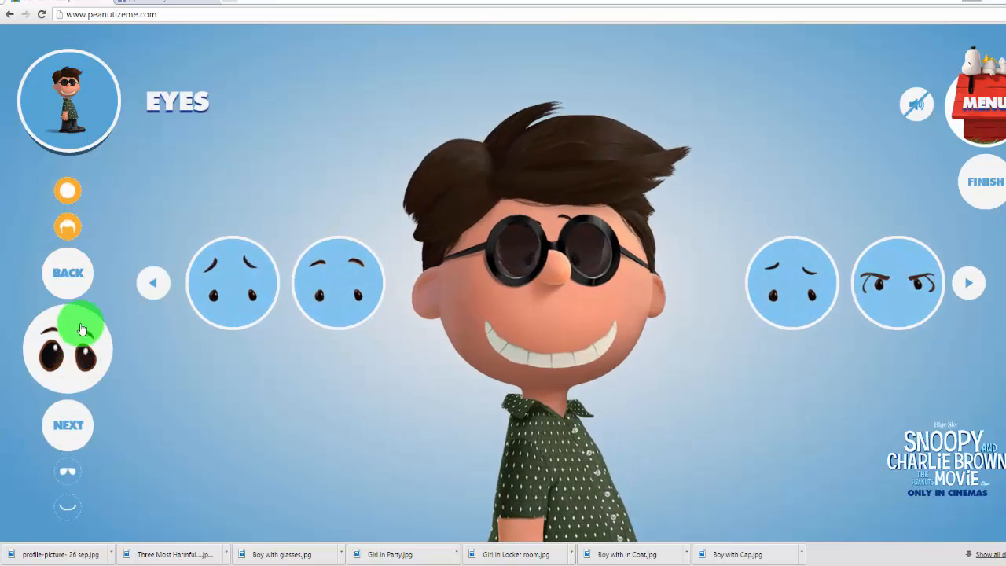
click(322, 277)
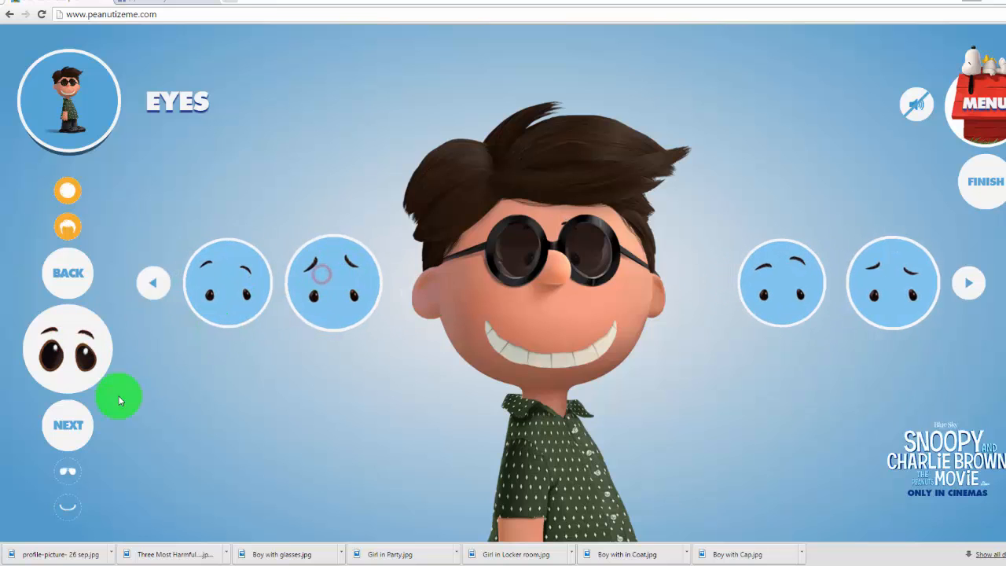
- Go on to the glasses, try the round and thick-framed styles, and settle on the thin black rectangular frames
click(79, 430)
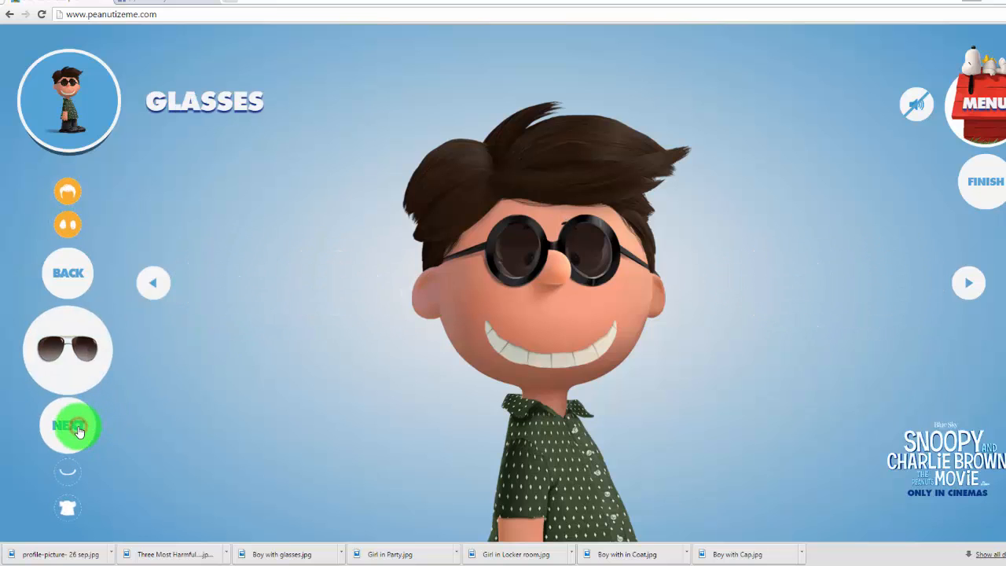
click(69, 348)
click(72, 348)
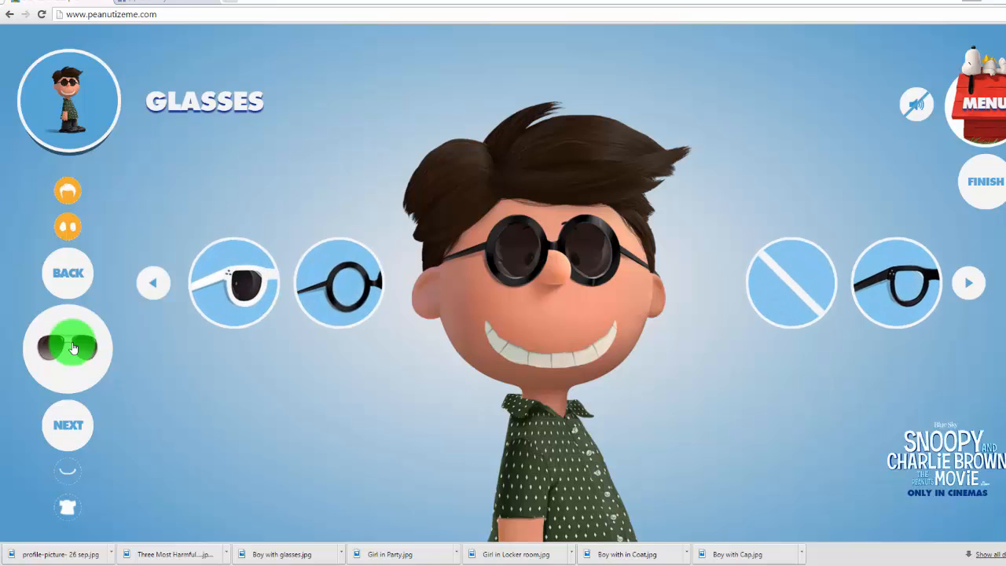
click(969, 286)
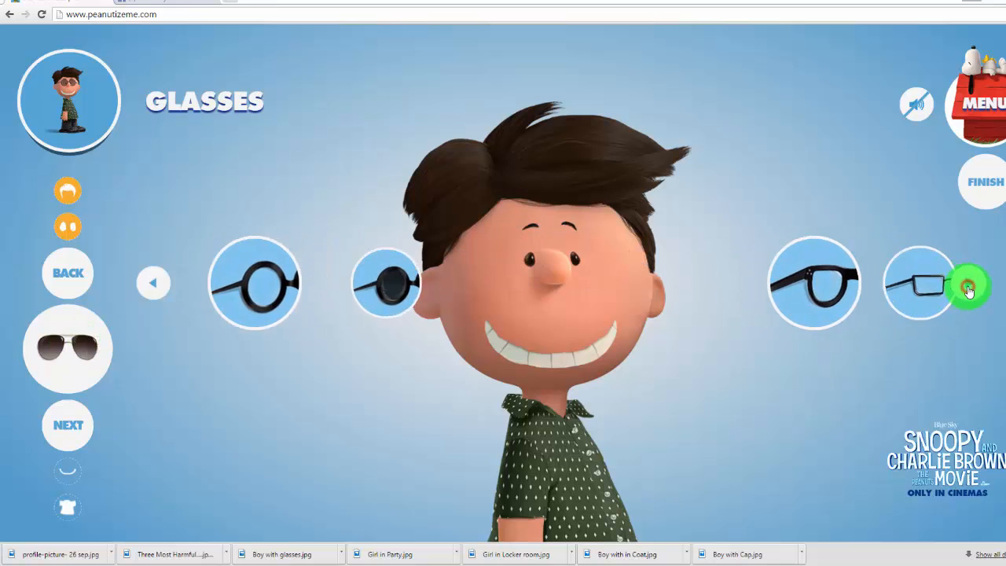
click(895, 285)
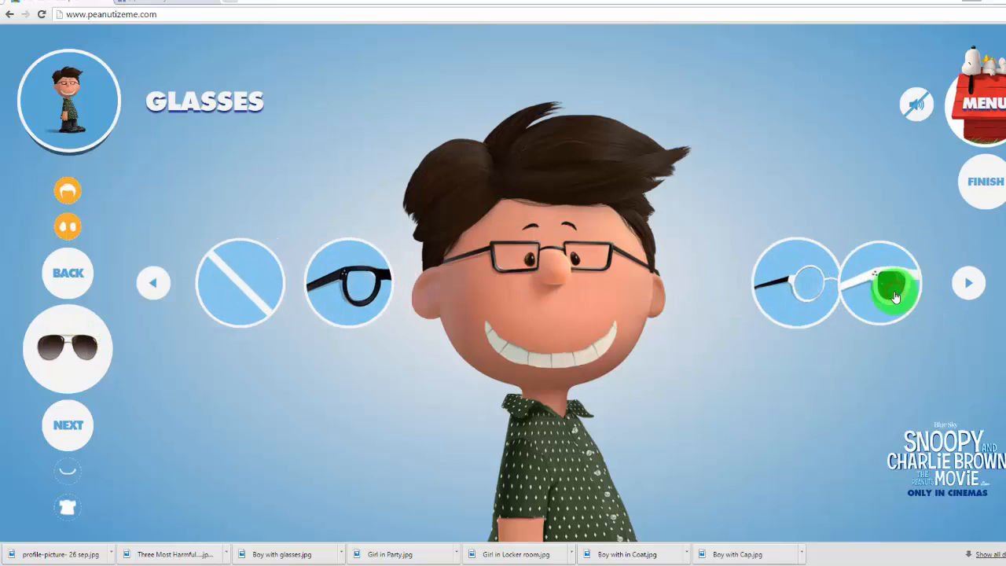
click(904, 298)
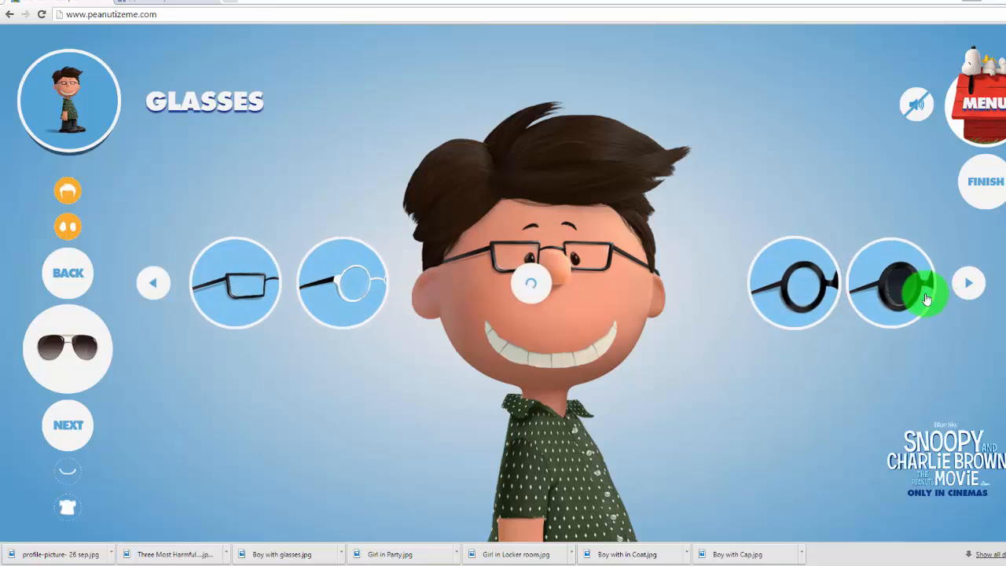
click(967, 284)
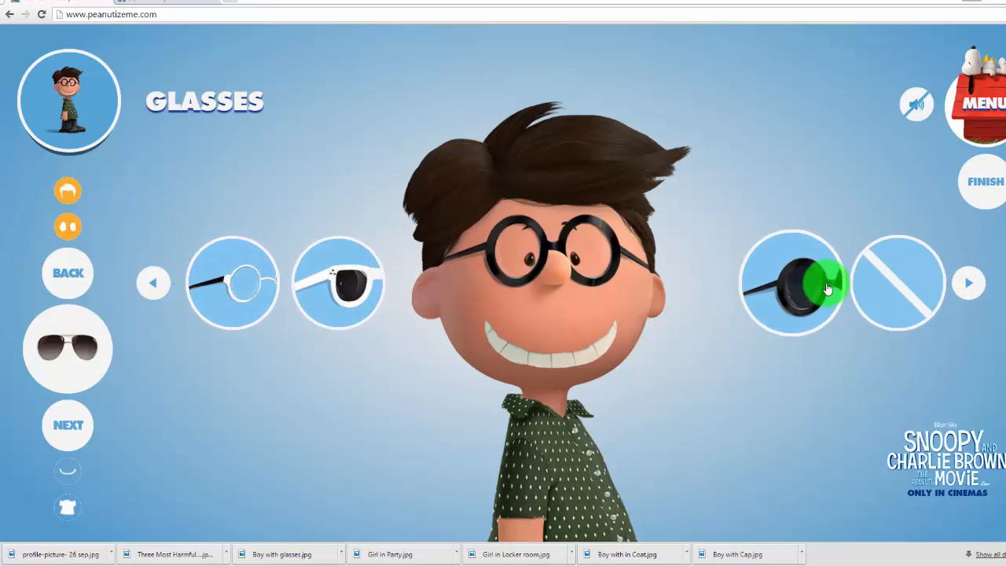
click(333, 284)
click(333, 287)
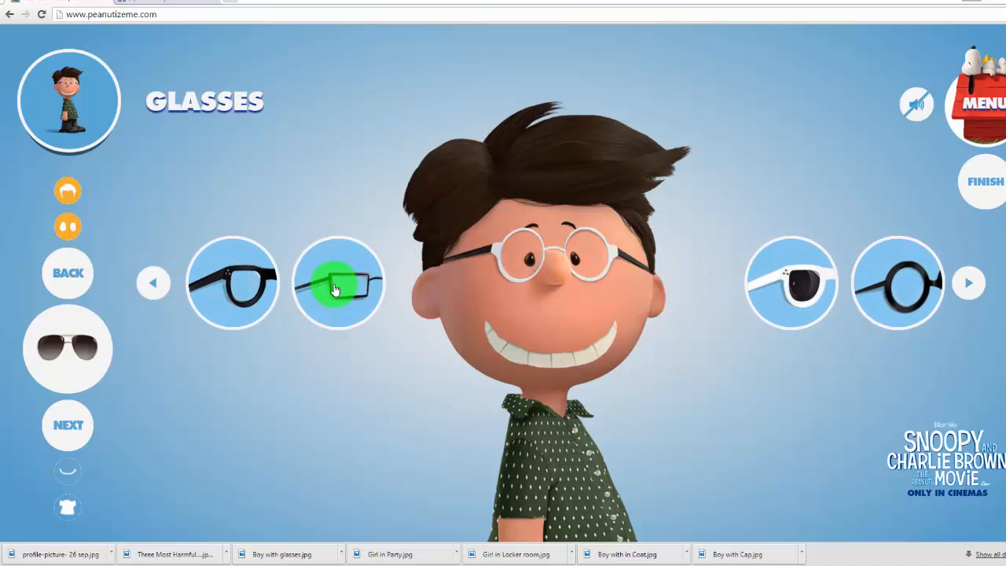
click(249, 290)
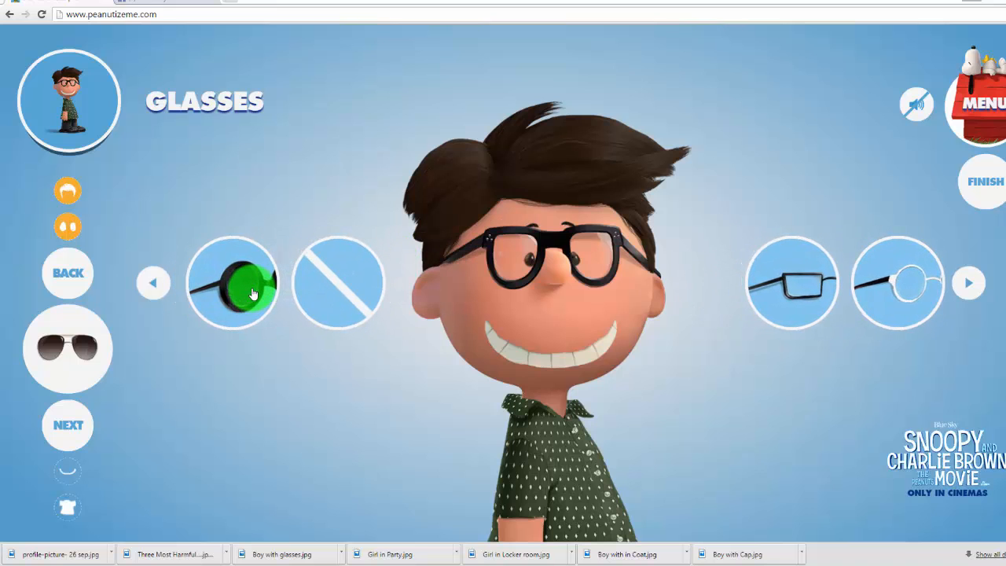
click(805, 282)
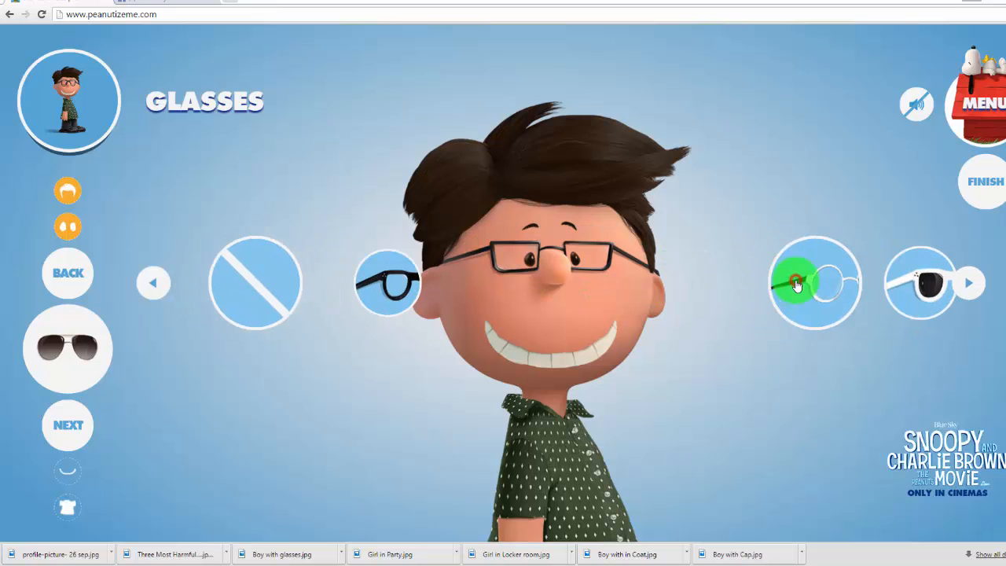
- Pick the wide closed-line smile for the mouth and the black varsity jacket with yellow sleeves for the shirt
click(71, 424)
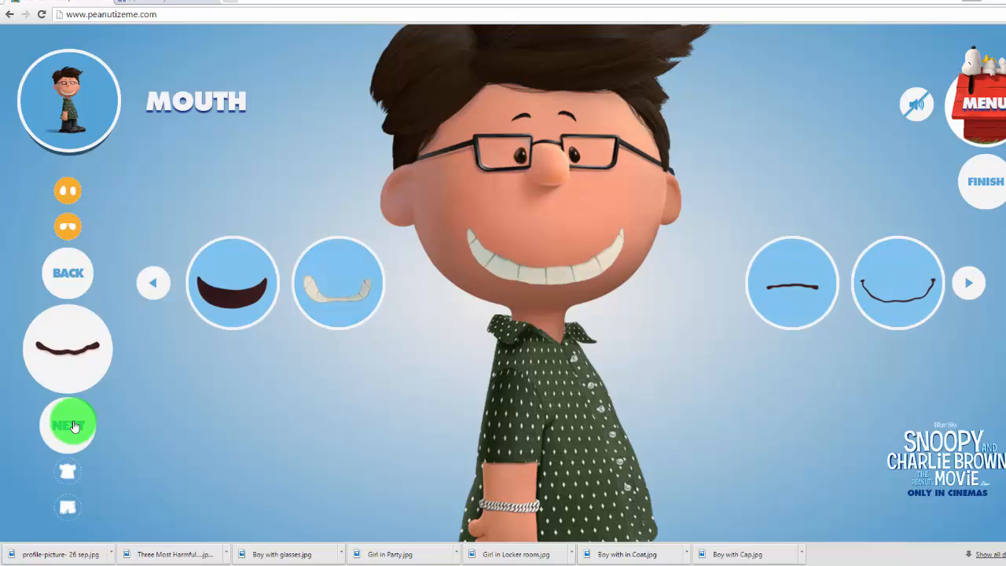
click(898, 297)
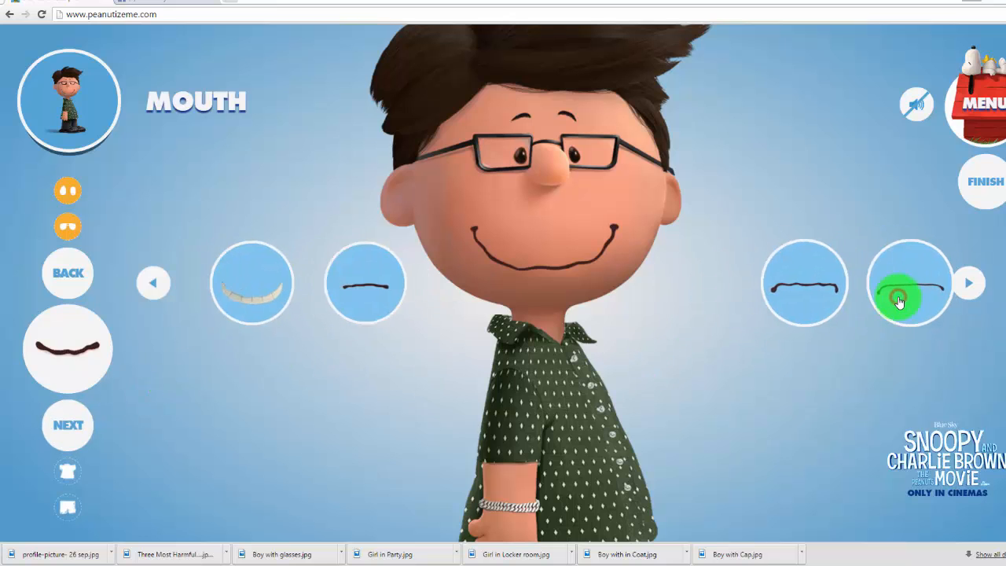
click(59, 424)
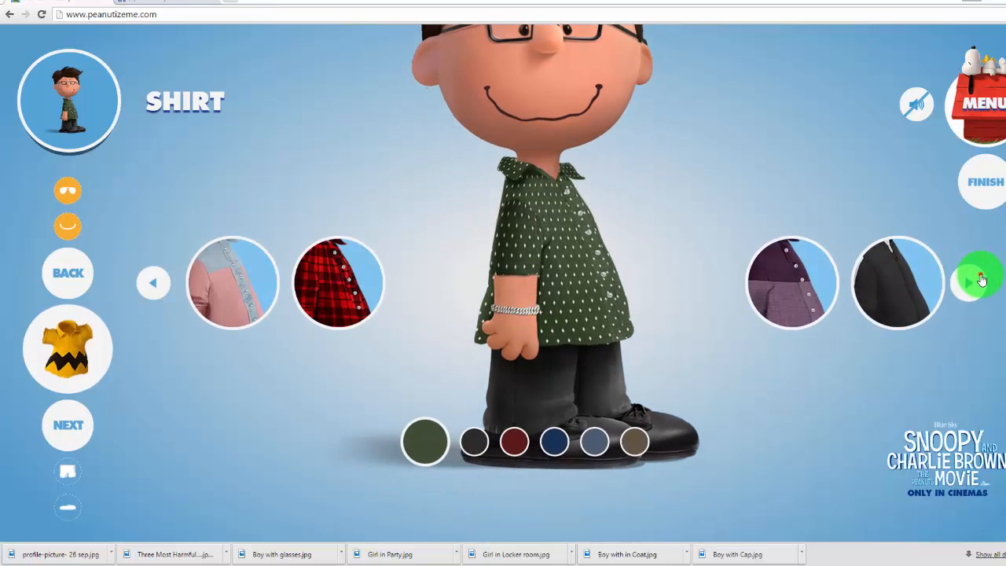
click(981, 279)
click(981, 280)
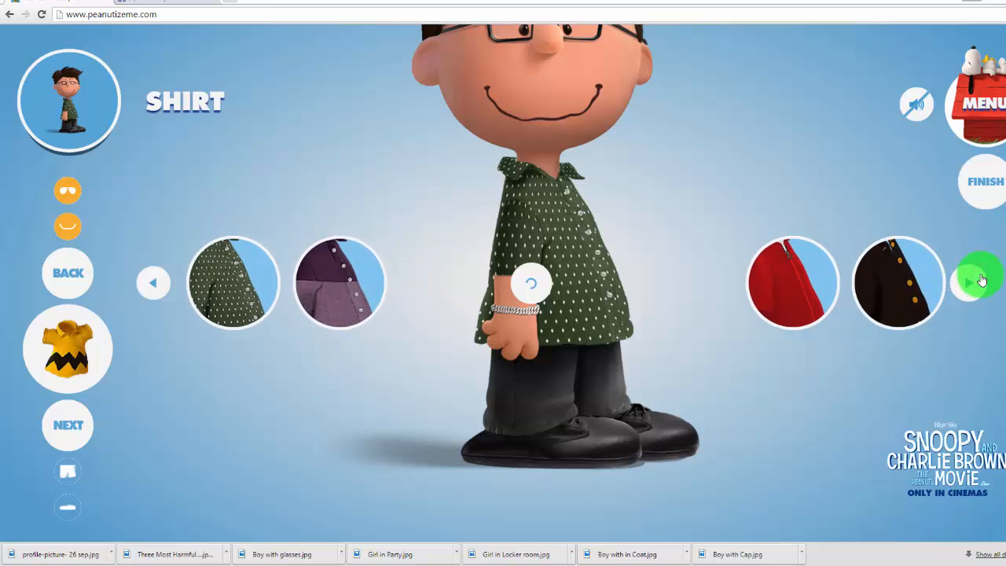
click(802, 279)
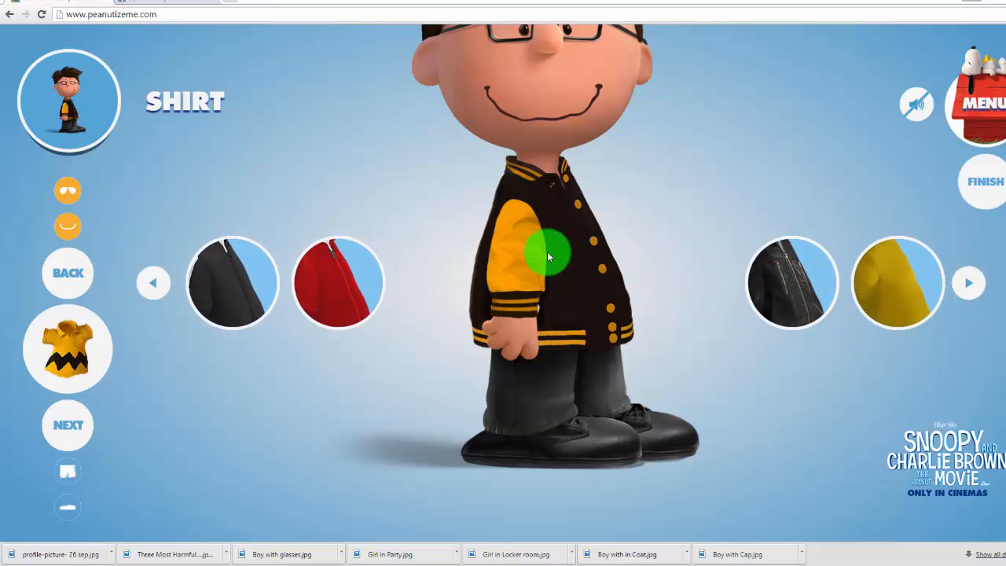
- Go on to the pants, compare the cargo style with the plain dark pair, and choose the cargo pants in black
click(69, 426)
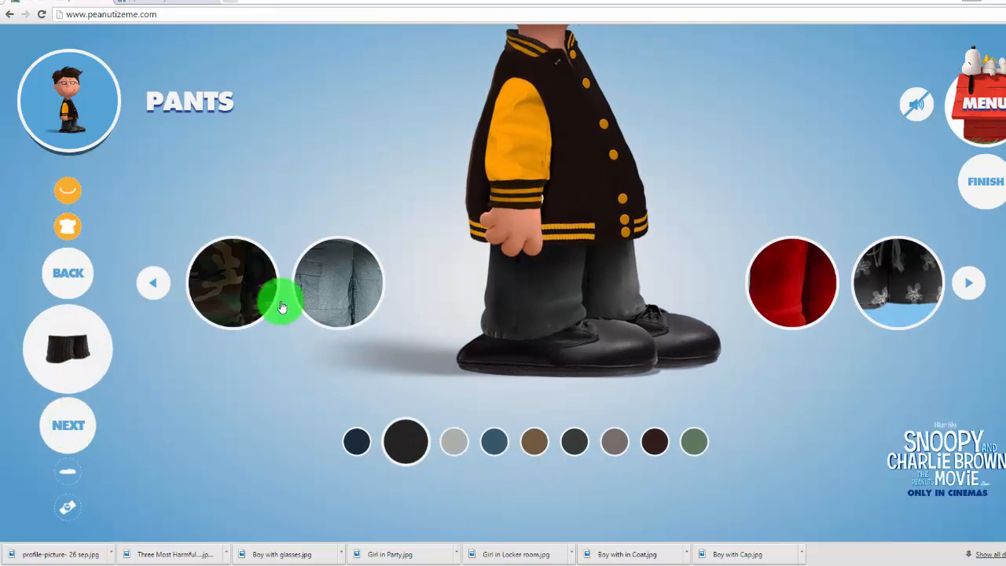
click(330, 285)
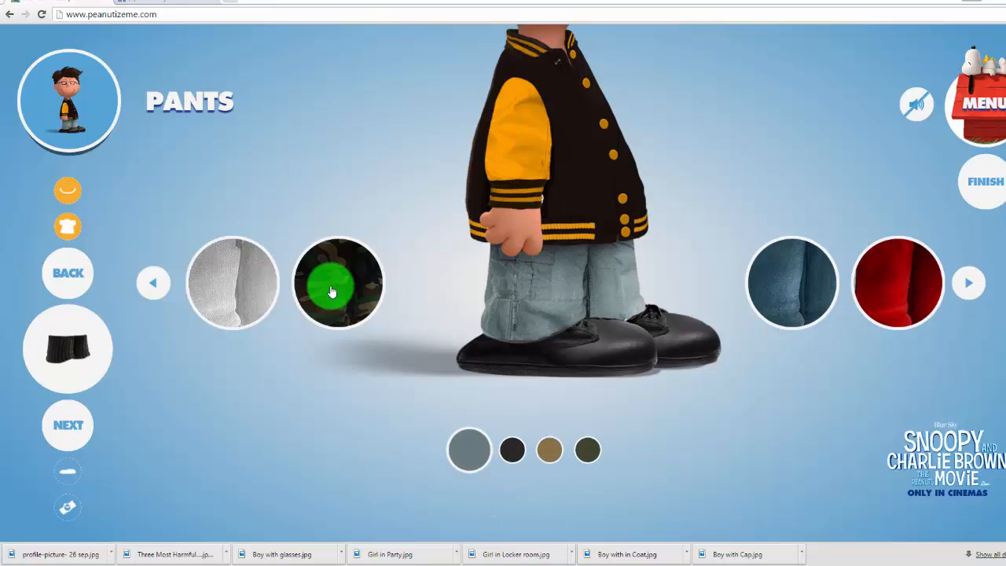
click(808, 281)
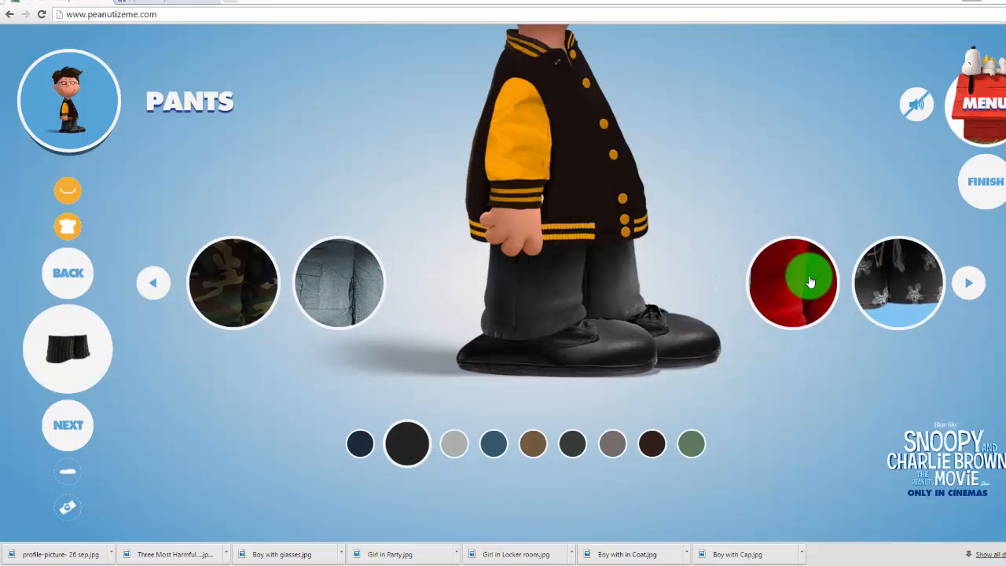
click(338, 285)
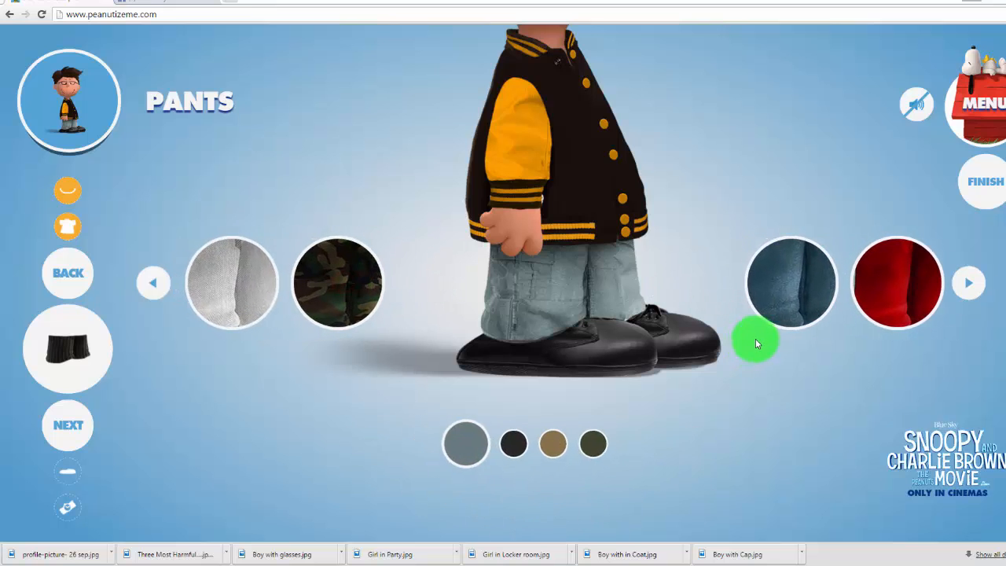
click(507, 449)
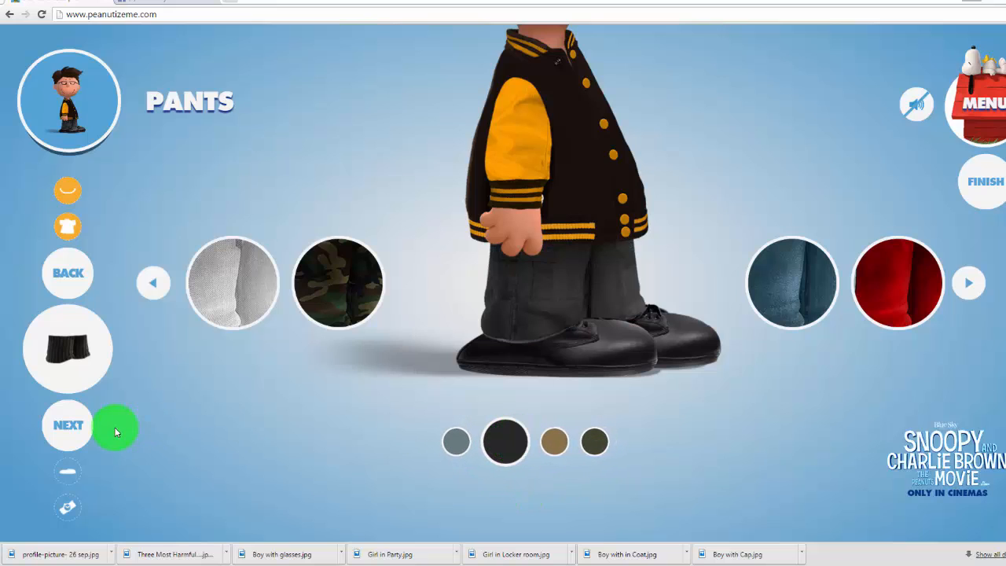
- Go on to the shoes, browse the styles, and choose the white-toed canvas sneakers in brown after trying yellow
click(68, 424)
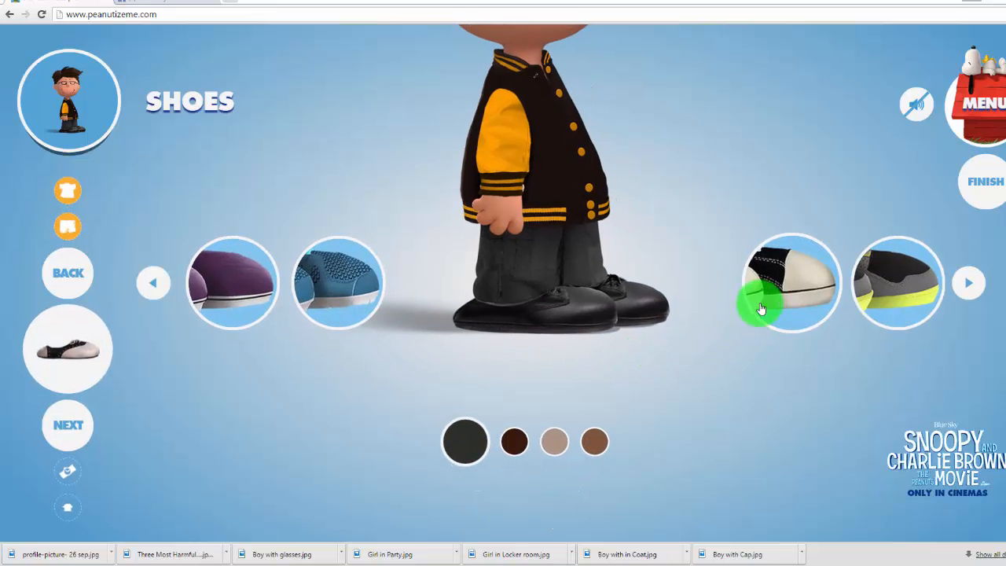
click(968, 283)
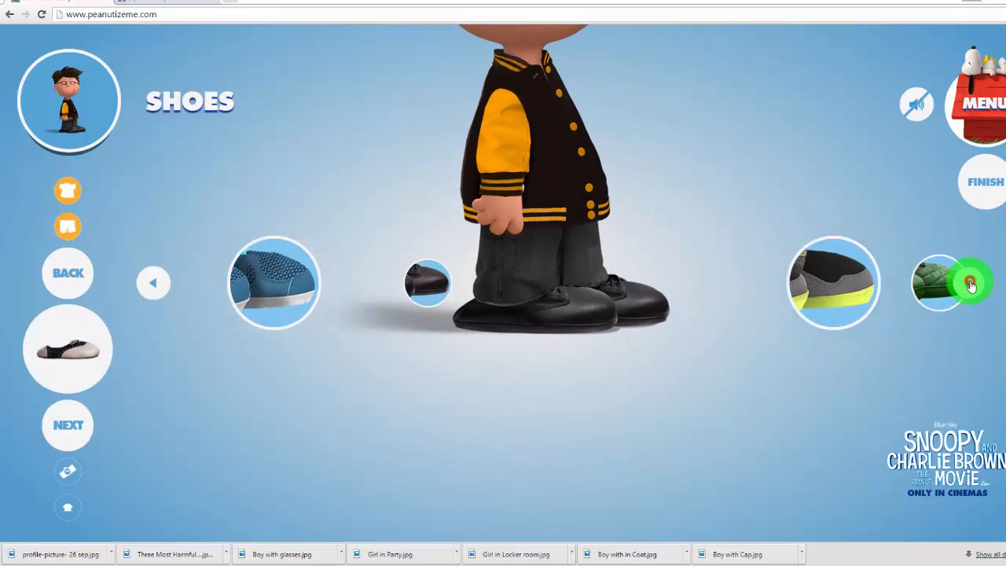
click(970, 285)
click(970, 285)
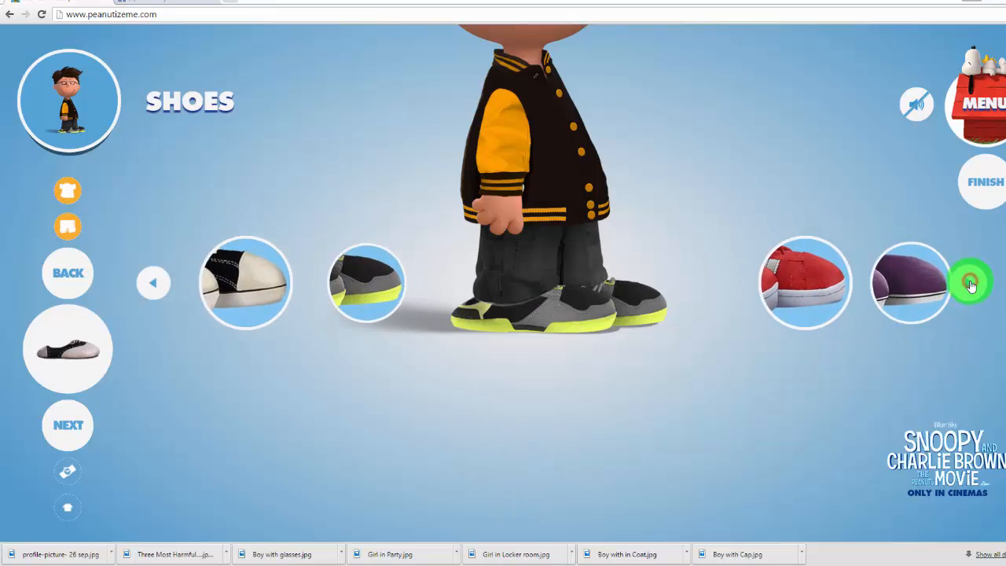
click(970, 284)
click(971, 284)
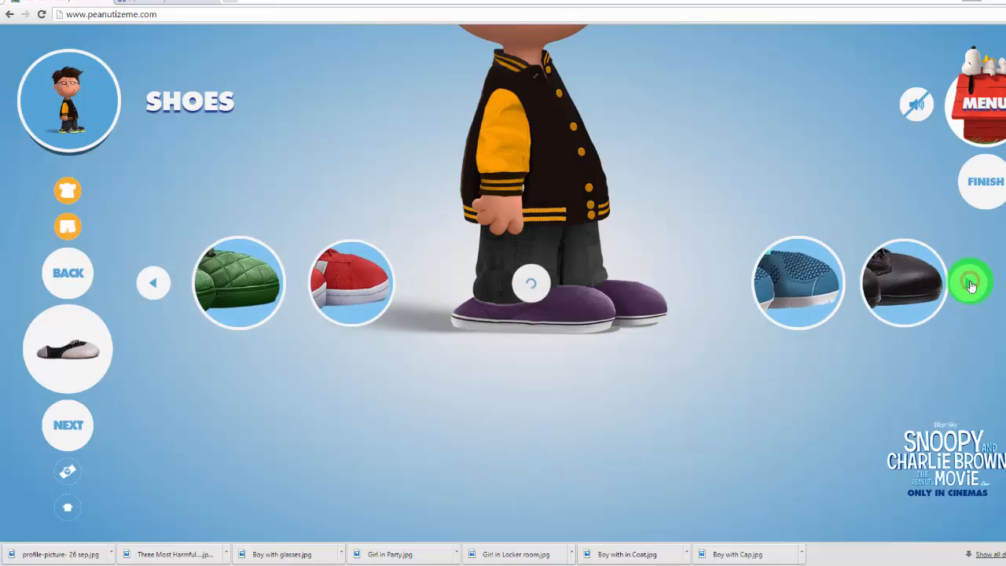
click(970, 285)
click(893, 285)
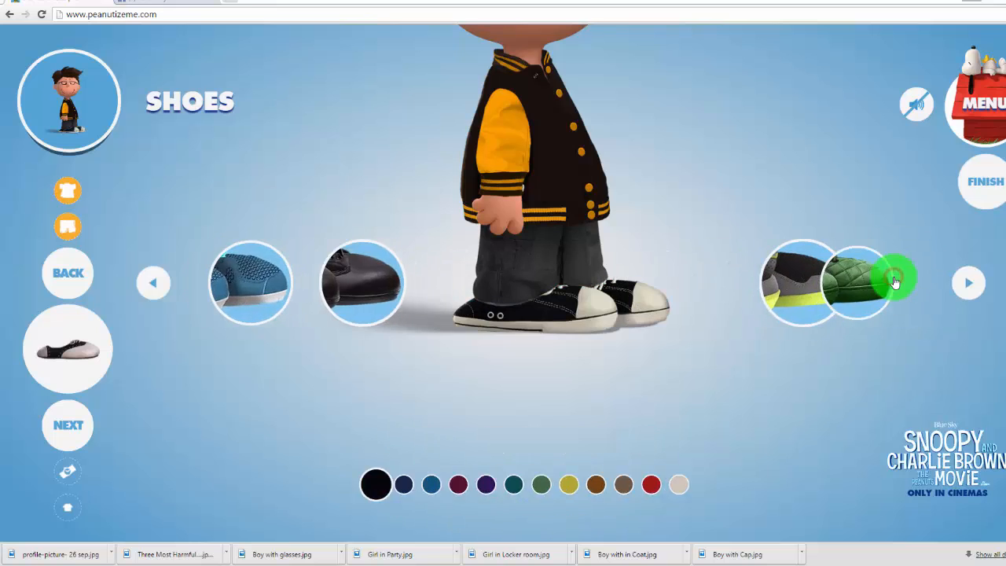
click(589, 444)
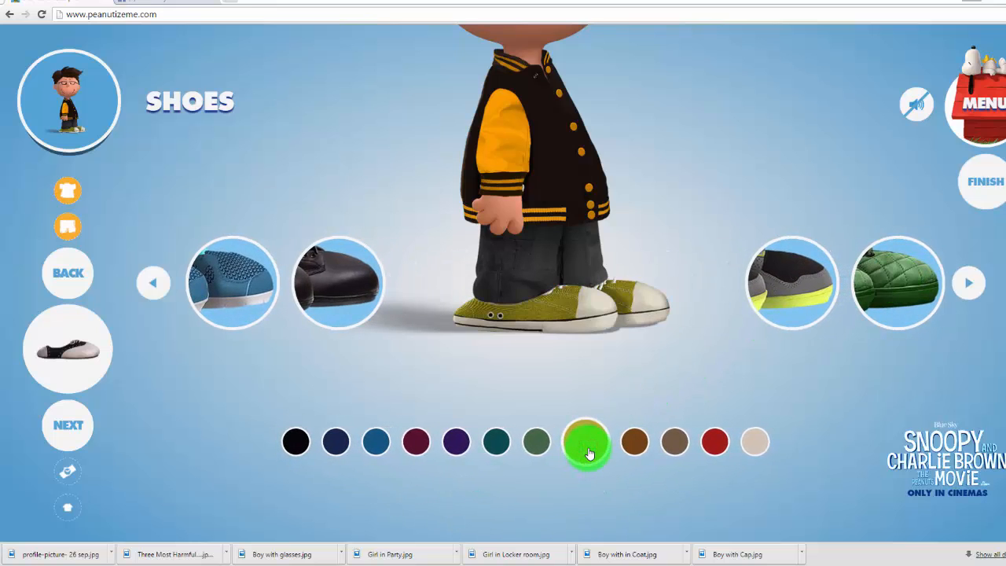
click(629, 446)
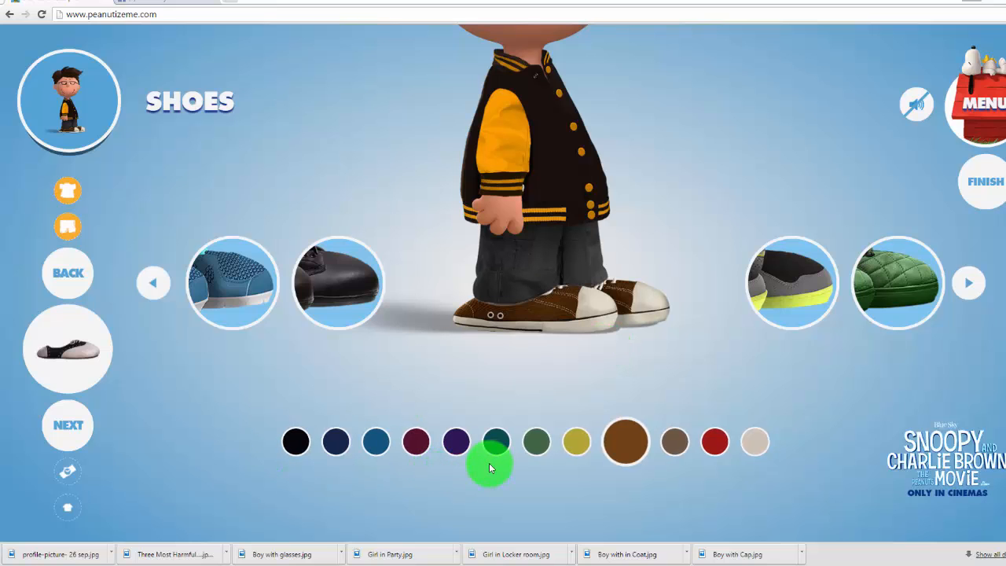
- Go on to the accessories, try the wristwatch, and give the character the silver ring
click(67, 424)
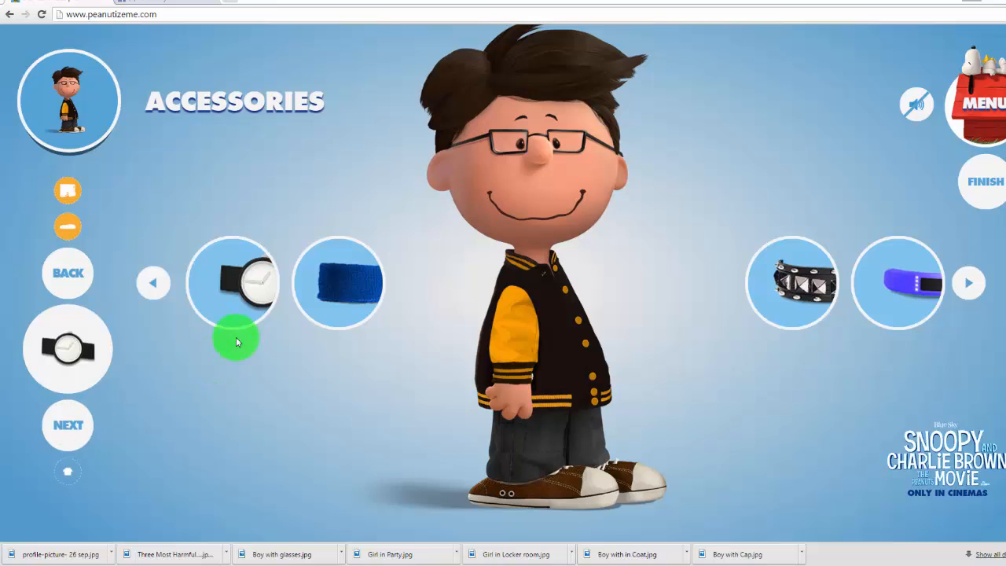
click(234, 284)
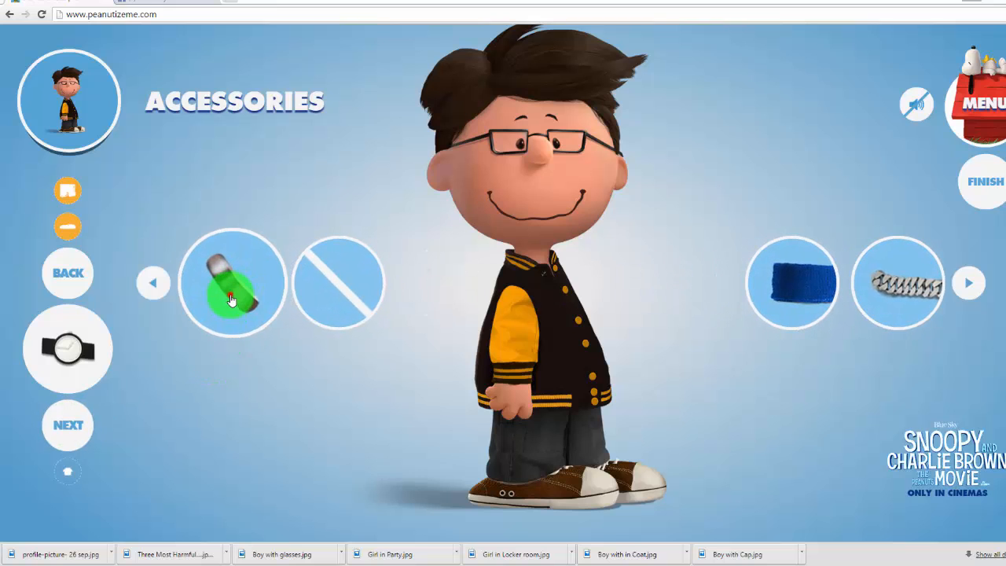
click(231, 300)
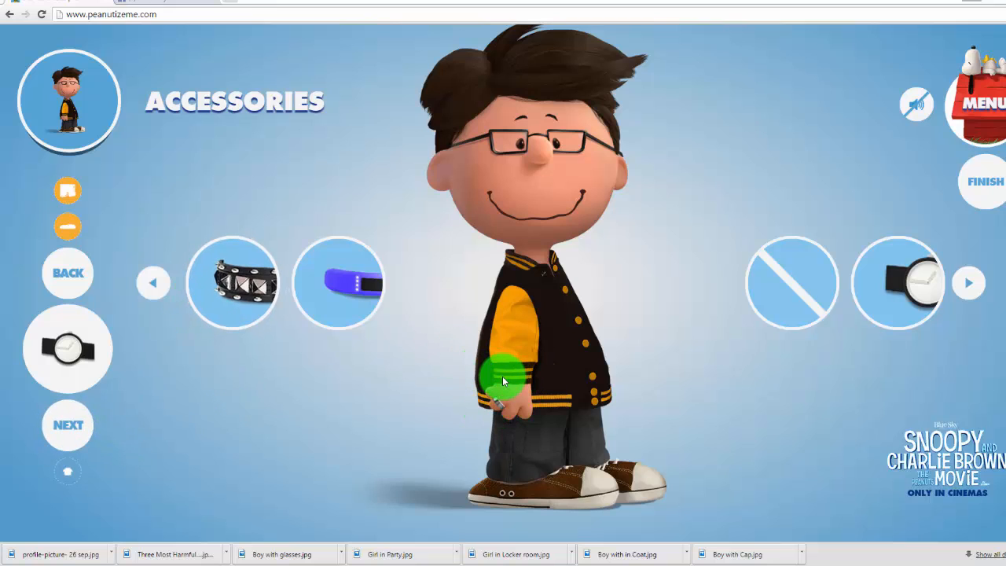
- Go on to the scene, compare the snowy and school backgrounds, and choose the autumn garden with the blue house
click(68, 426)
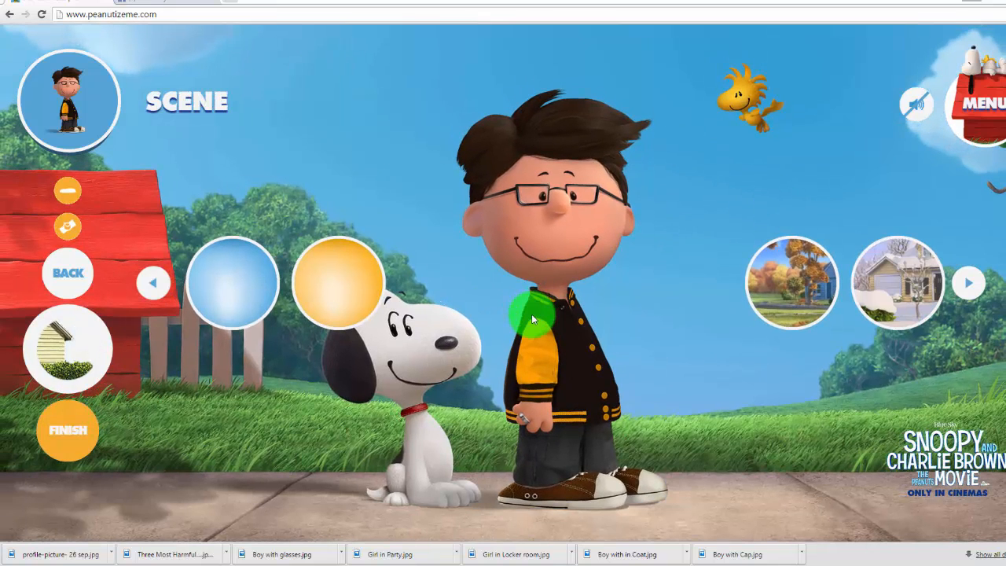
click(892, 289)
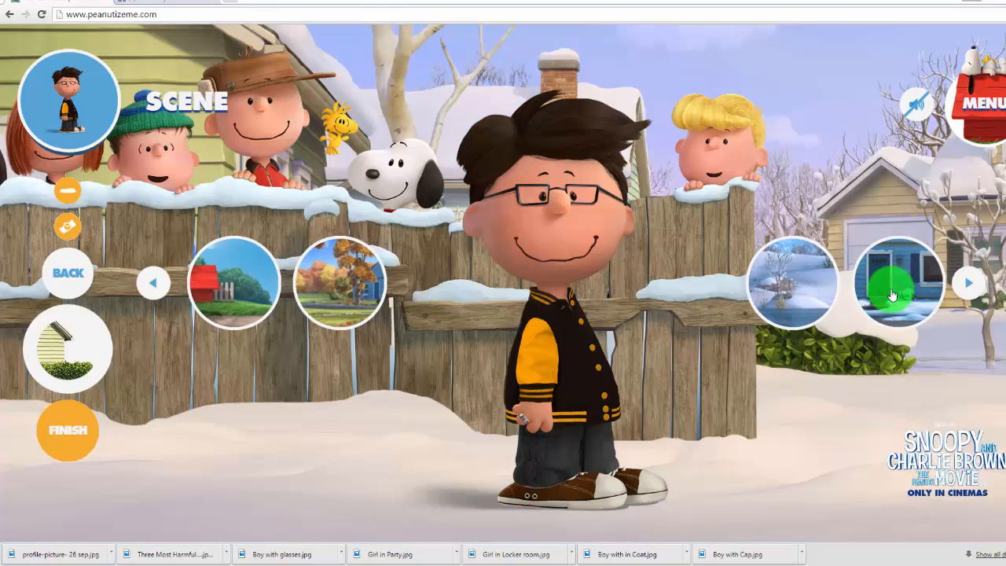
click(893, 291)
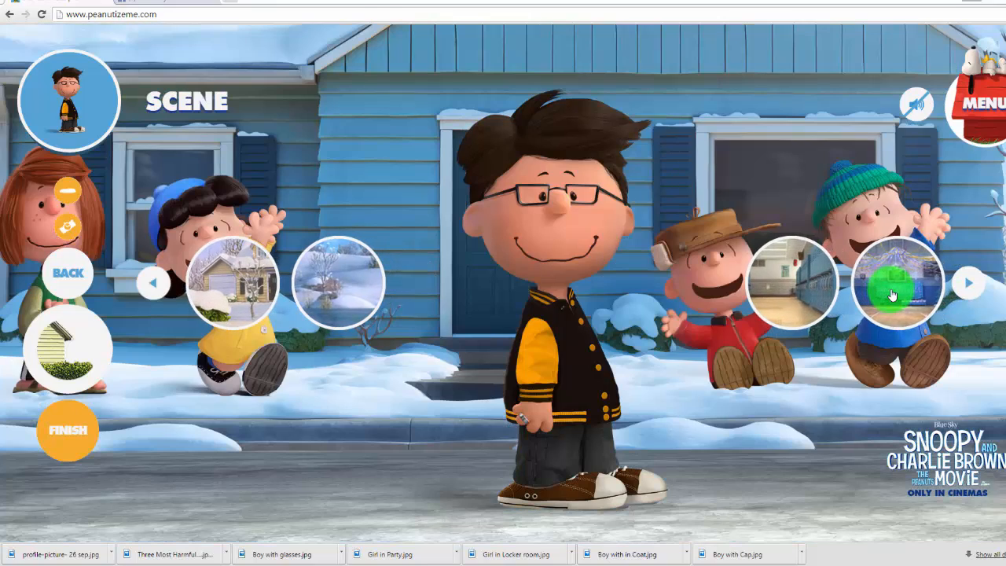
click(892, 294)
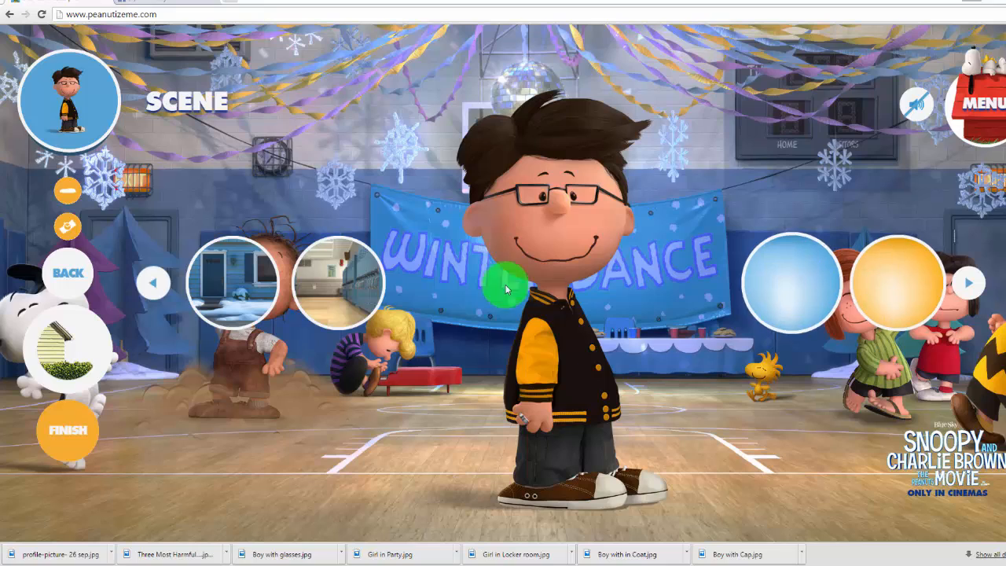
click(374, 294)
click(375, 295)
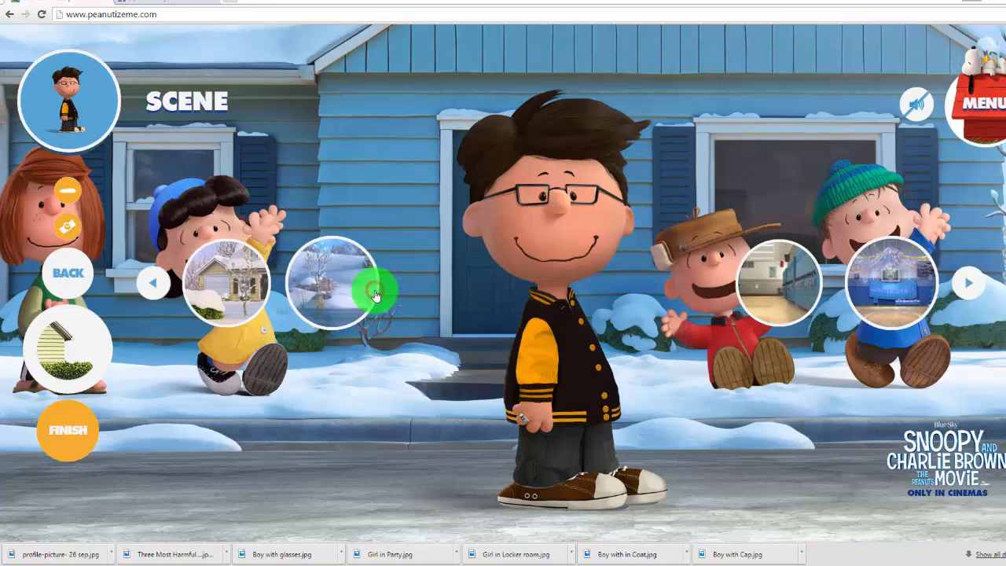
click(374, 295)
click(253, 286)
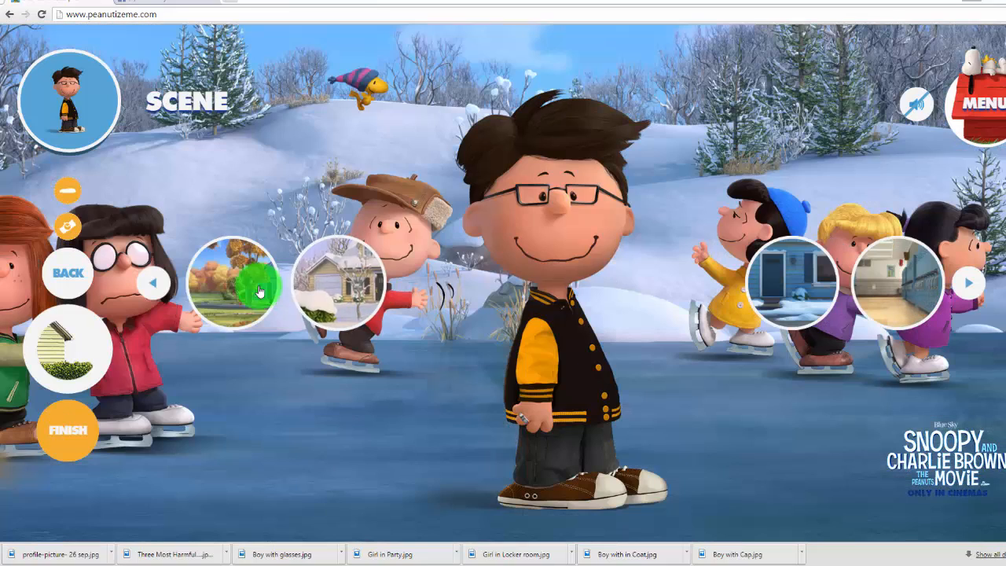
click(235, 290)
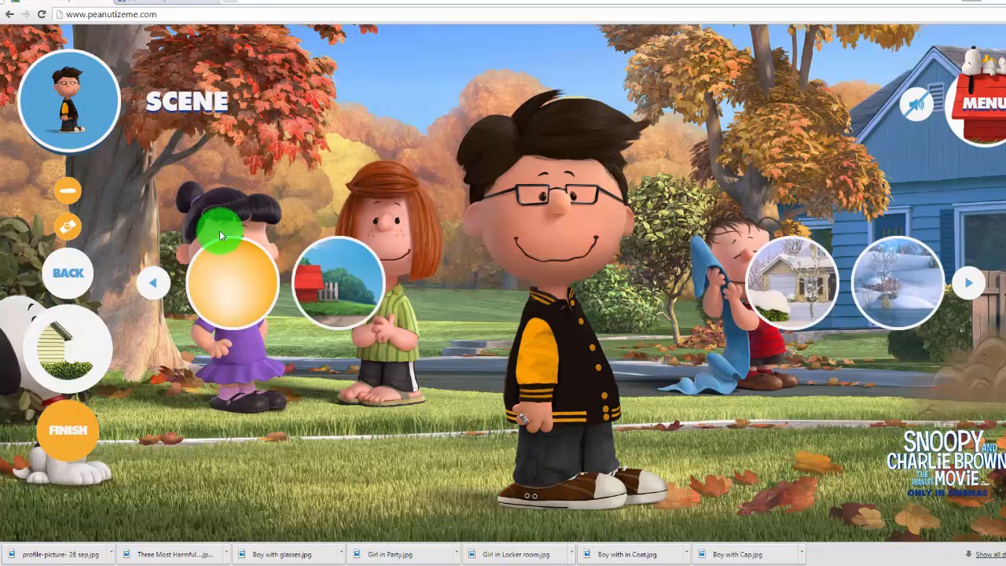
- Finish the character and download it as a wallpaper, saving the JPEG as wallpaper in the Peanutize Me folder
click(87, 440)
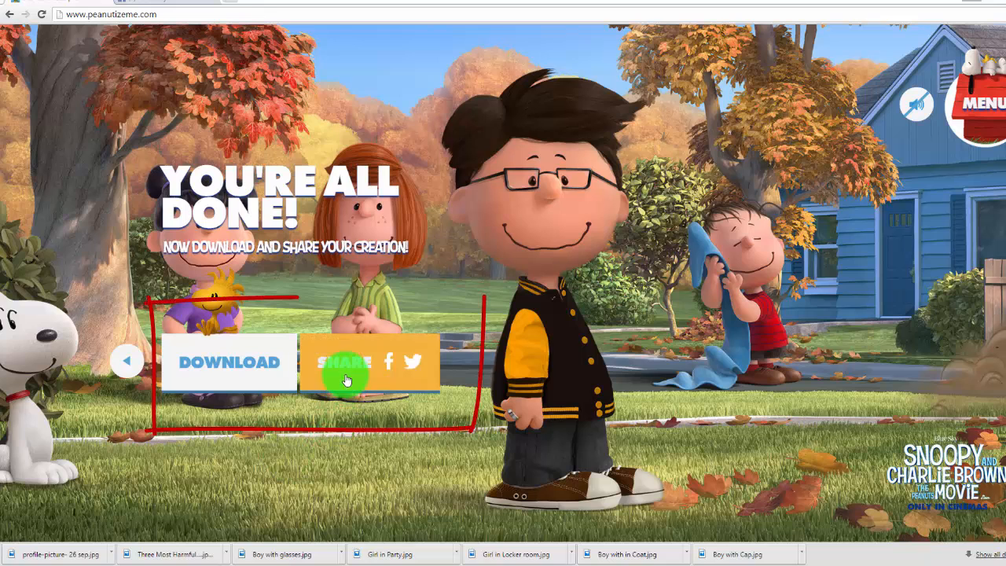
click(252, 367)
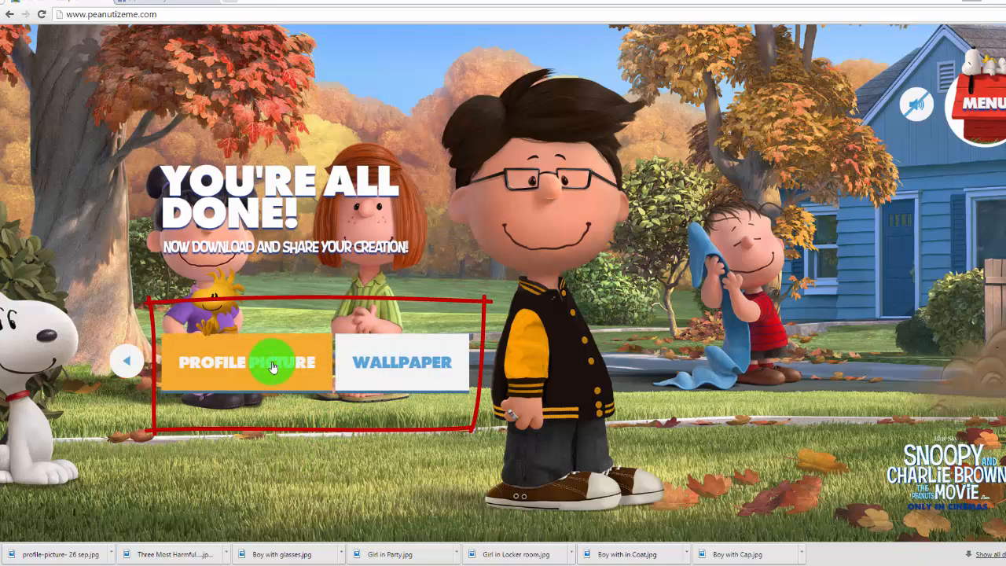
click(387, 363)
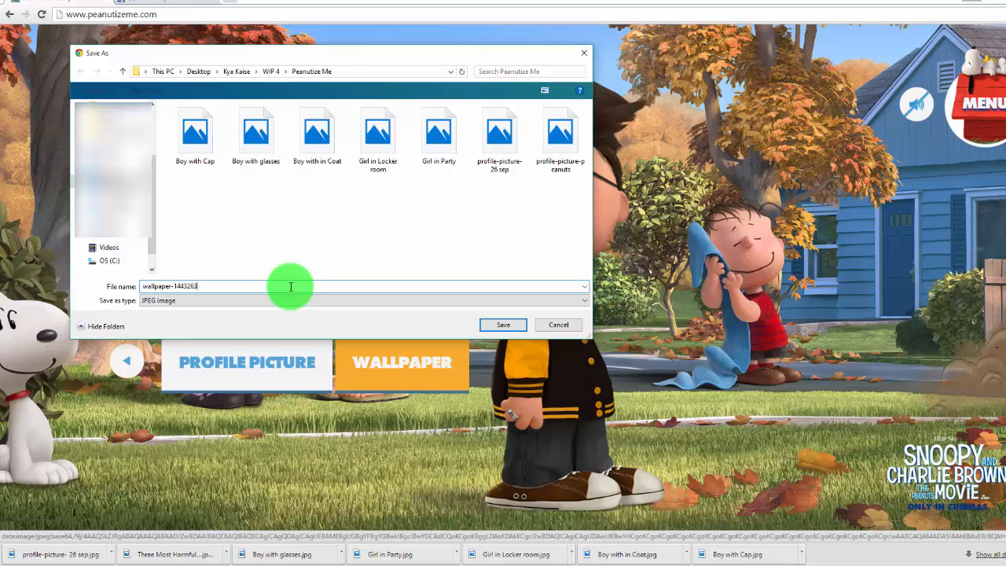
key(BackSpace)
key(BackSpace)
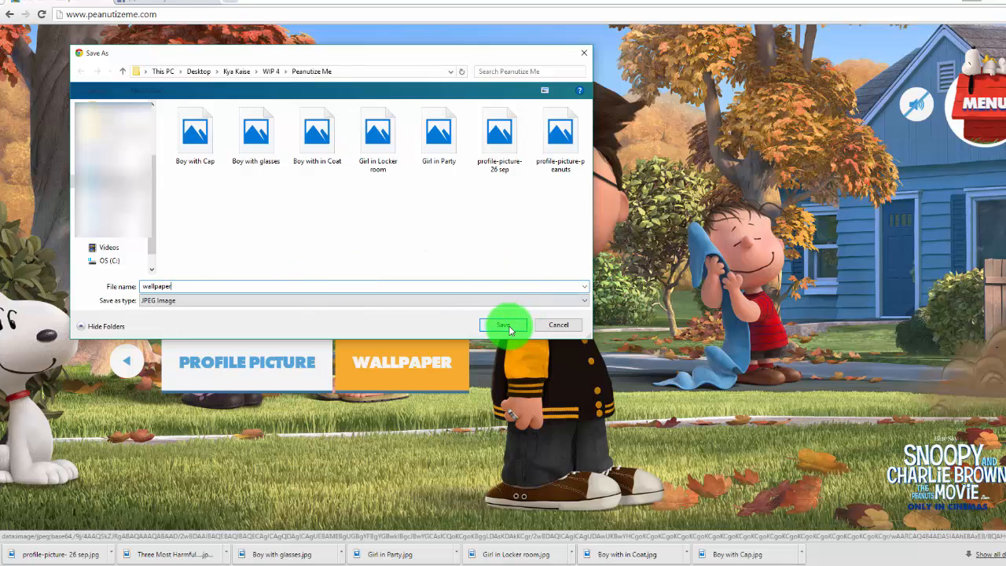
click(507, 327)
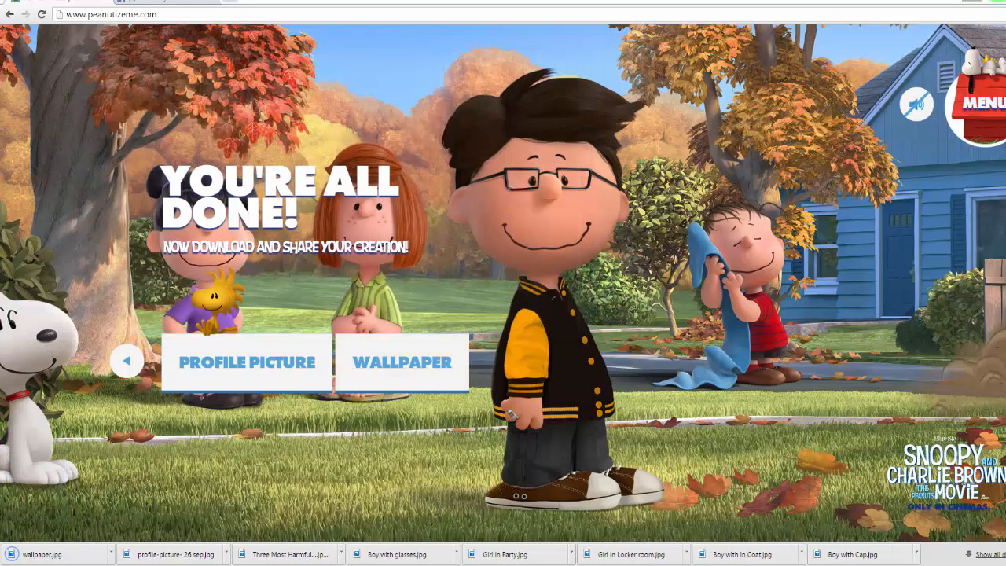
- Leave the browser and set the wallpaper image from the Peanutize Me folder as the desktop background, then close the personalisation settings
click(998, 2)
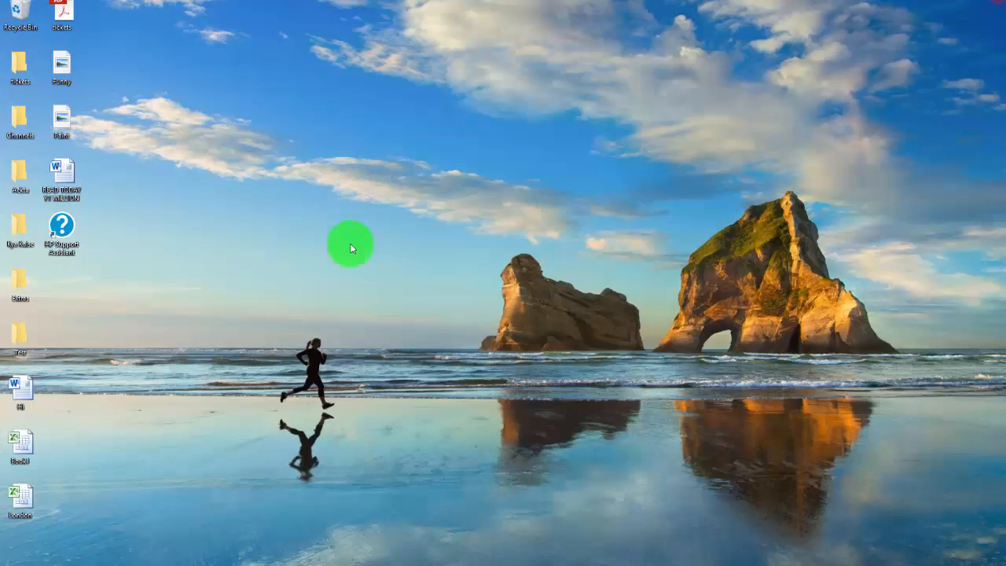
right_click(257, 155)
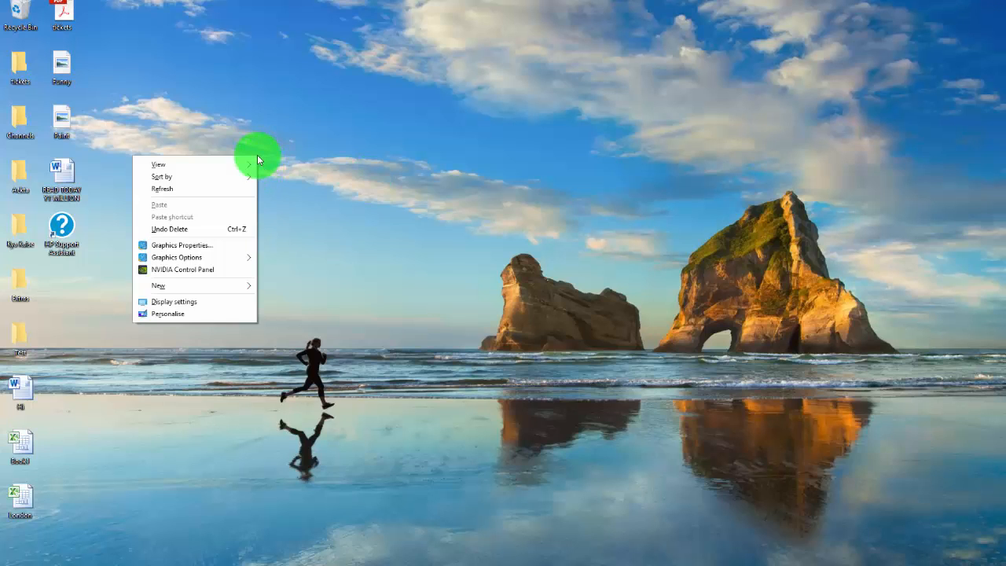
click(218, 315)
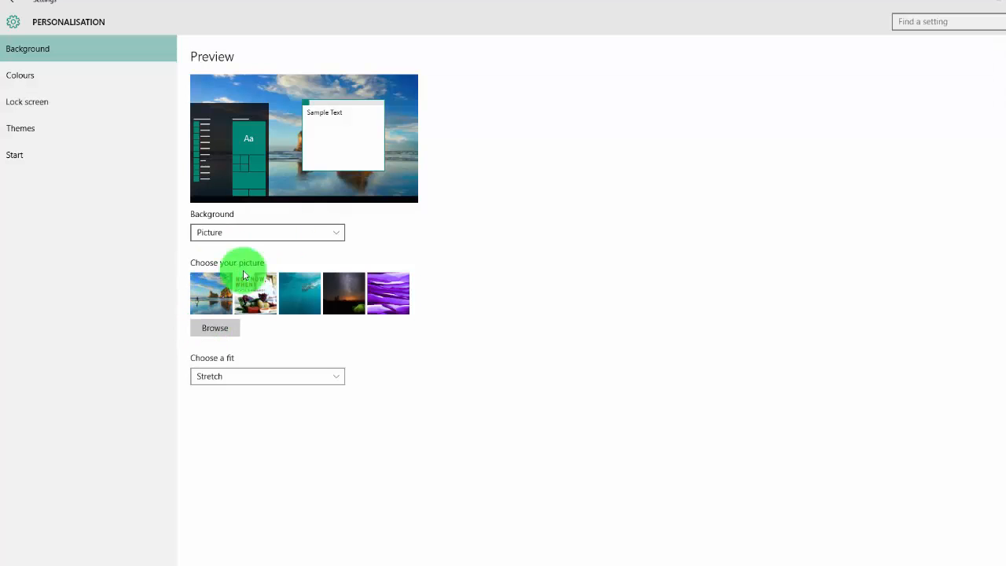
click(211, 330)
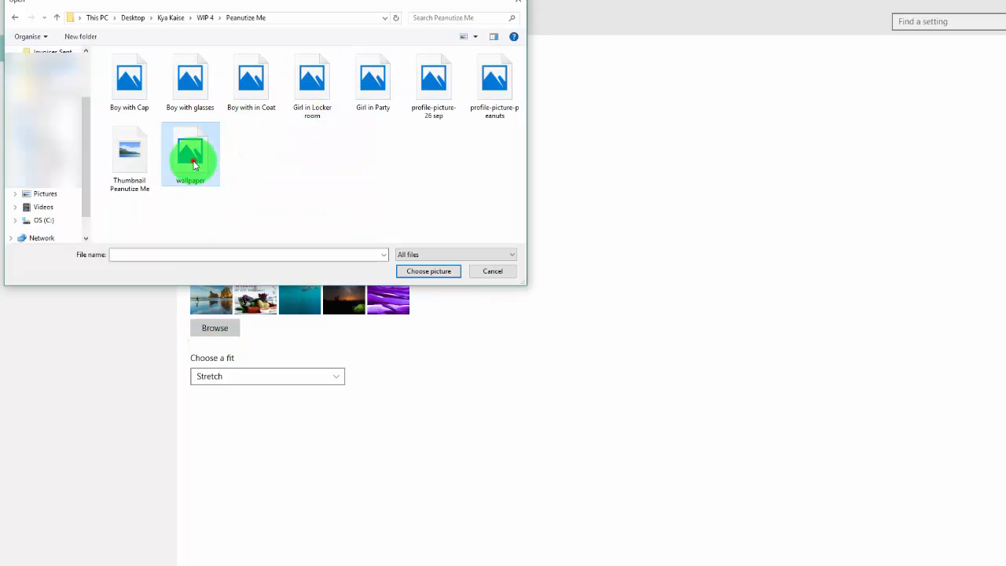
click(428, 271)
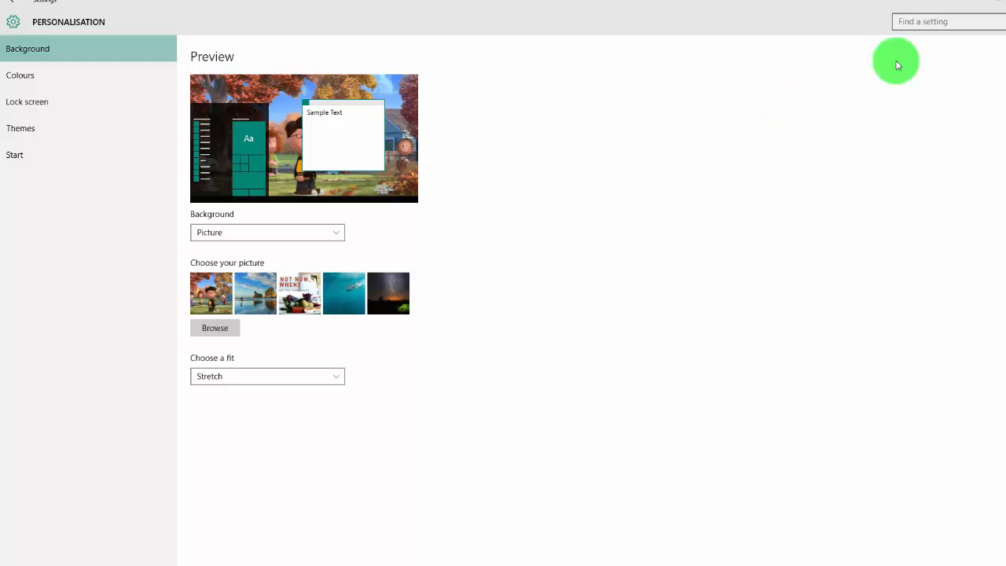
click(999, 1)
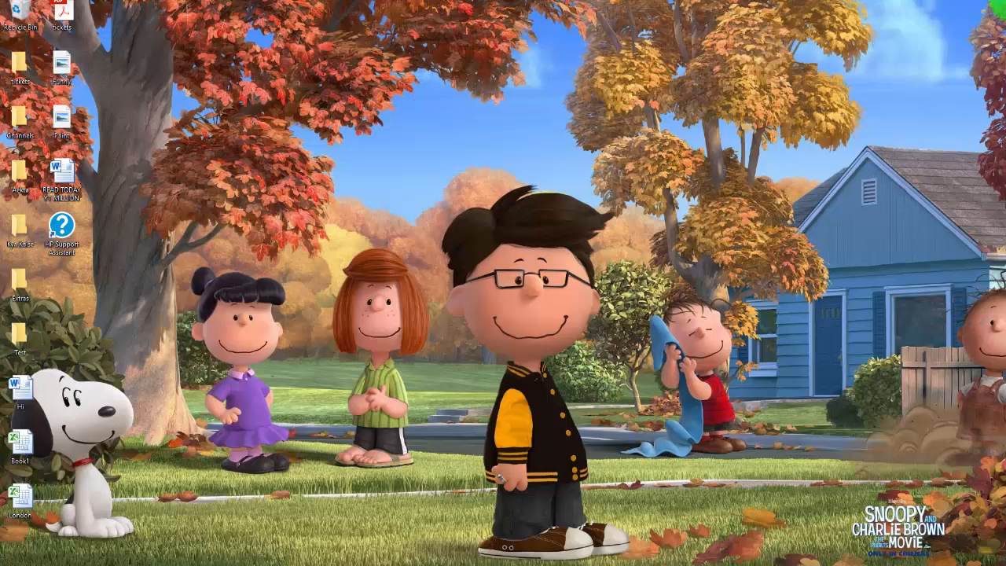